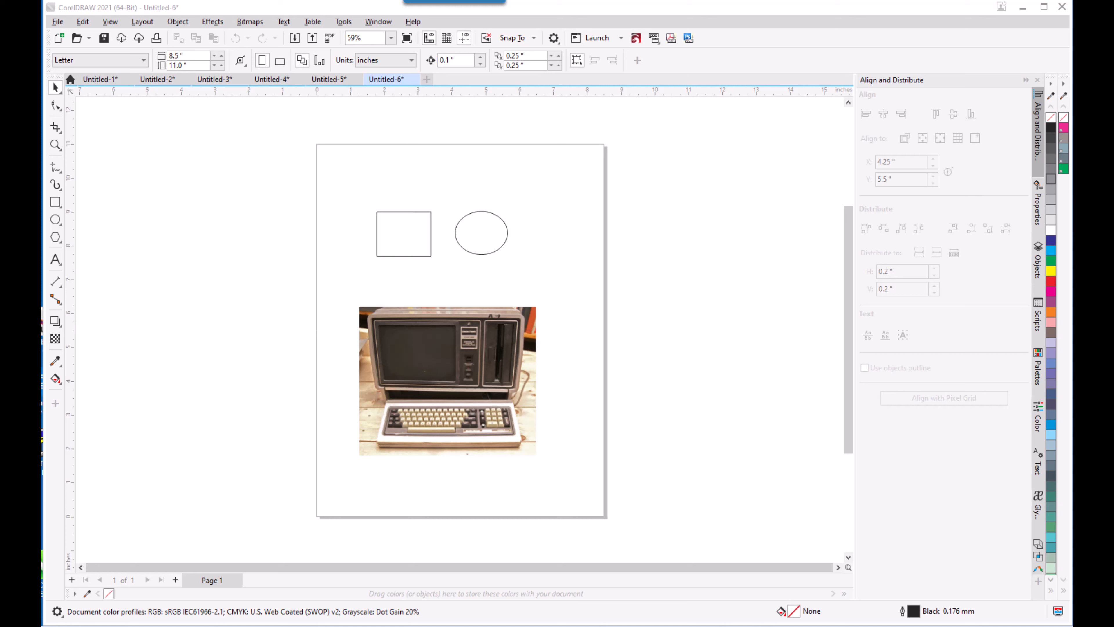
# Step: Nudge the computer photo 0.3 inches right and 0.2 inches up on the page
pyautogui.click(459, 371)
pyautogui.click(459, 370)
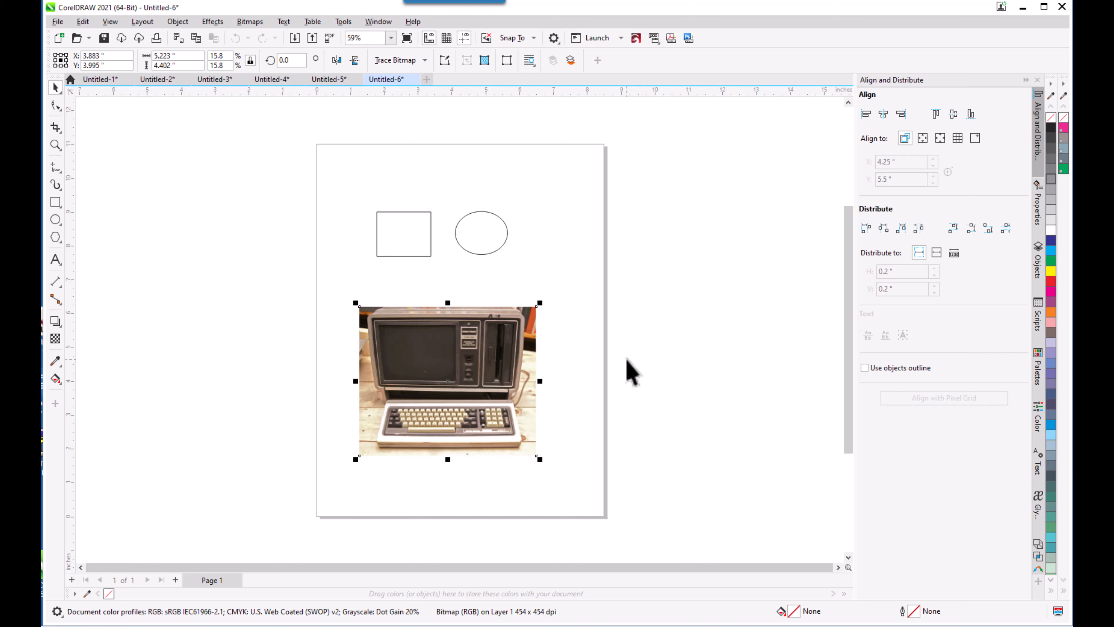
pyautogui.click(642, 390)
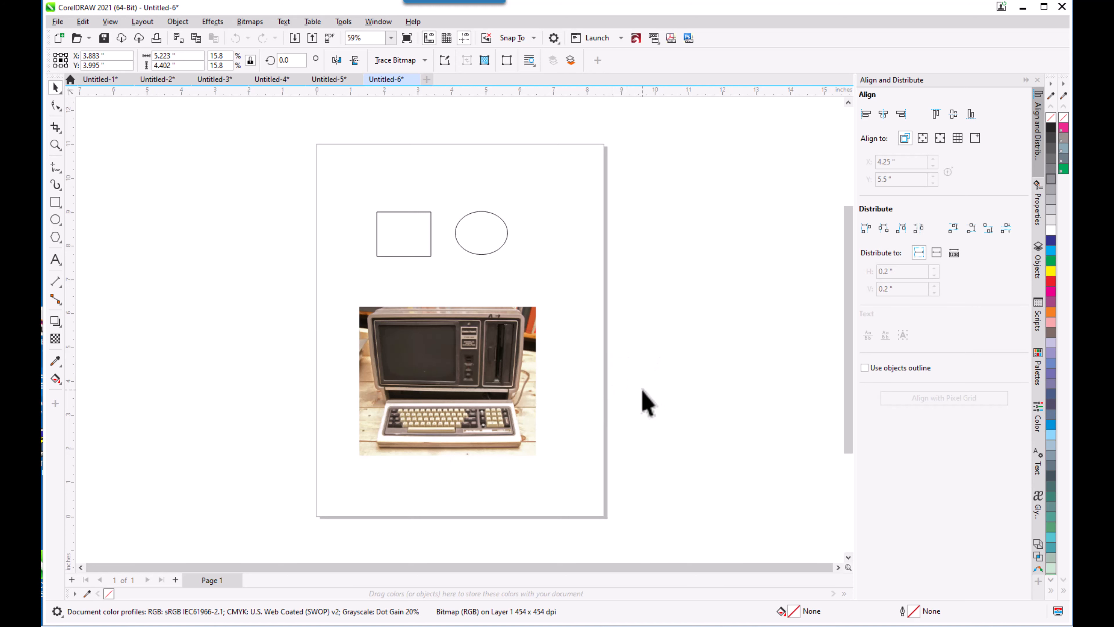
pyautogui.click(448, 393)
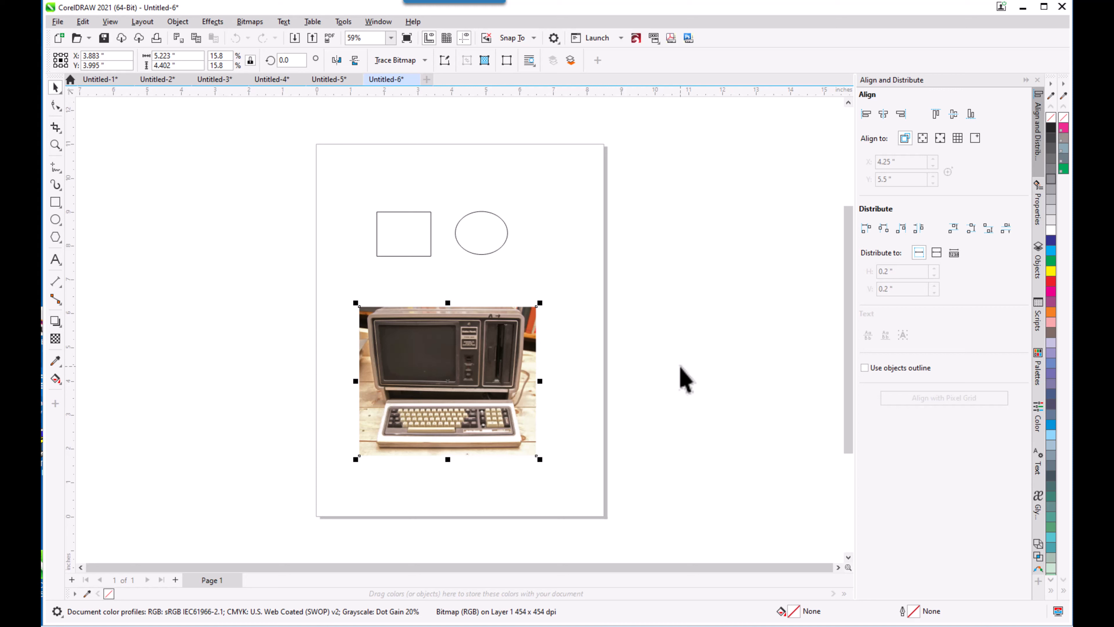
pyautogui.press('Right')
pyautogui.press('Right')
pyautogui.press('Right')
pyautogui.press('Right')
pyautogui.press('Right')
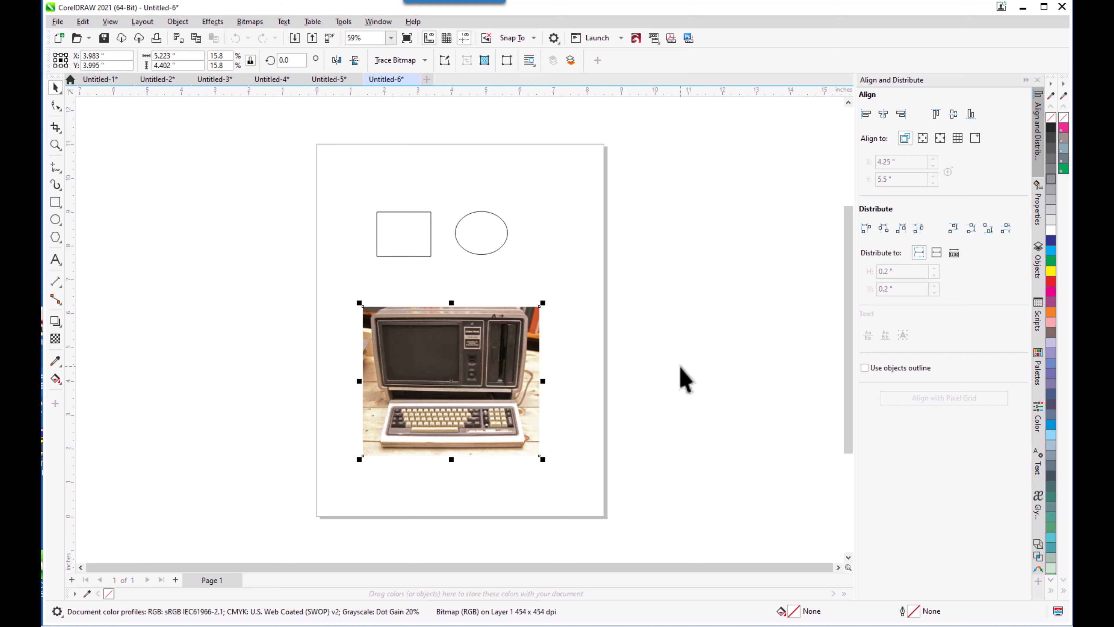
pyautogui.press('Left')
pyautogui.press('Left')
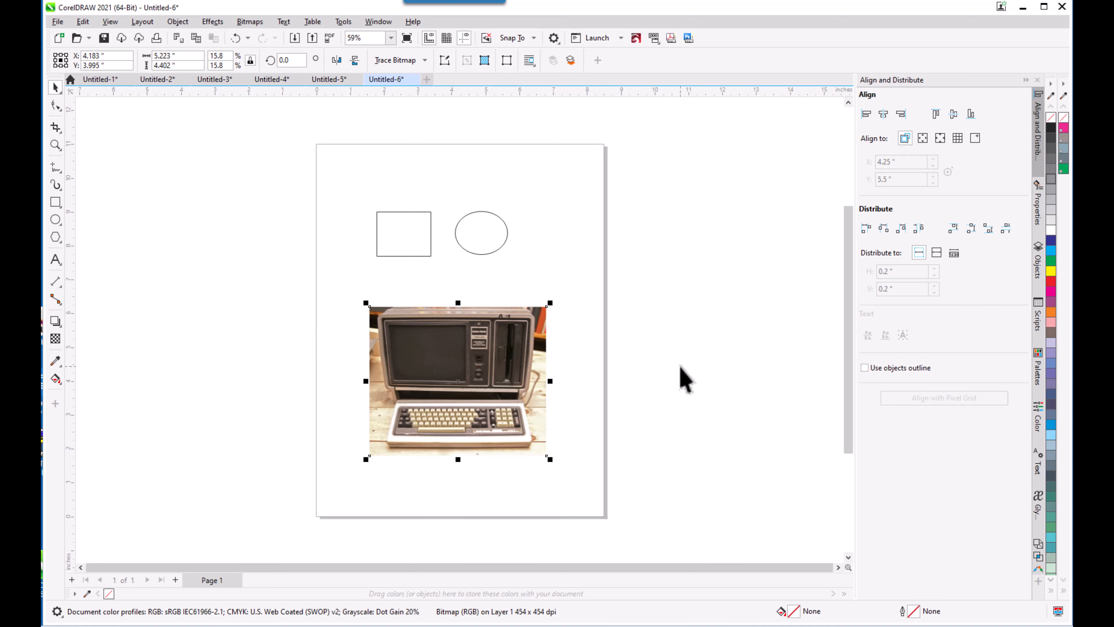
pyautogui.press('Up')
pyautogui.press('Up')
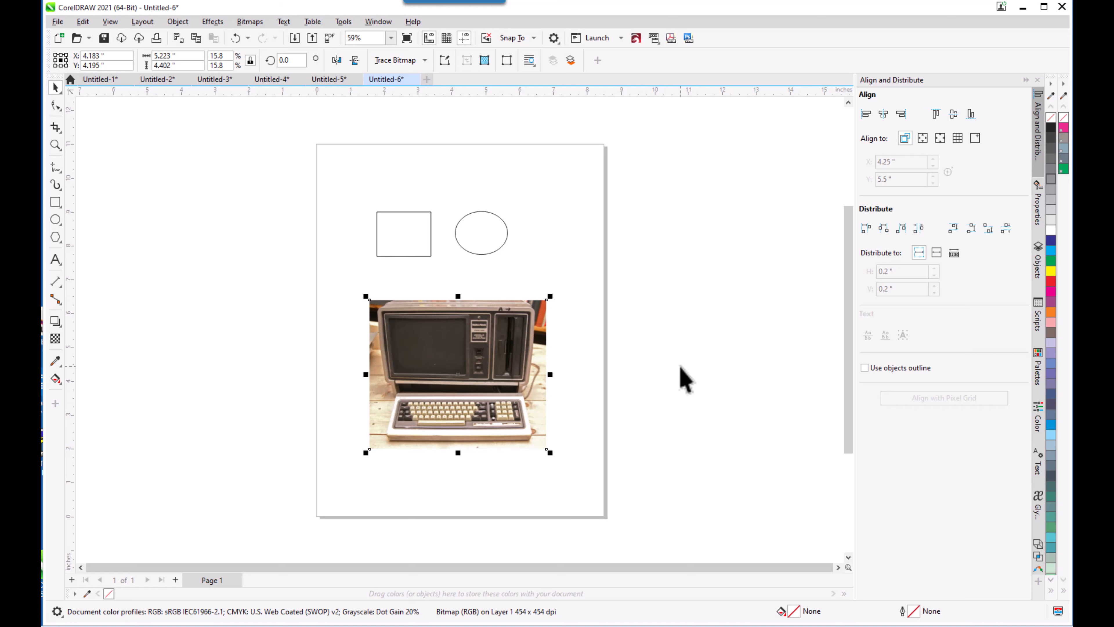
pyautogui.click(670, 377)
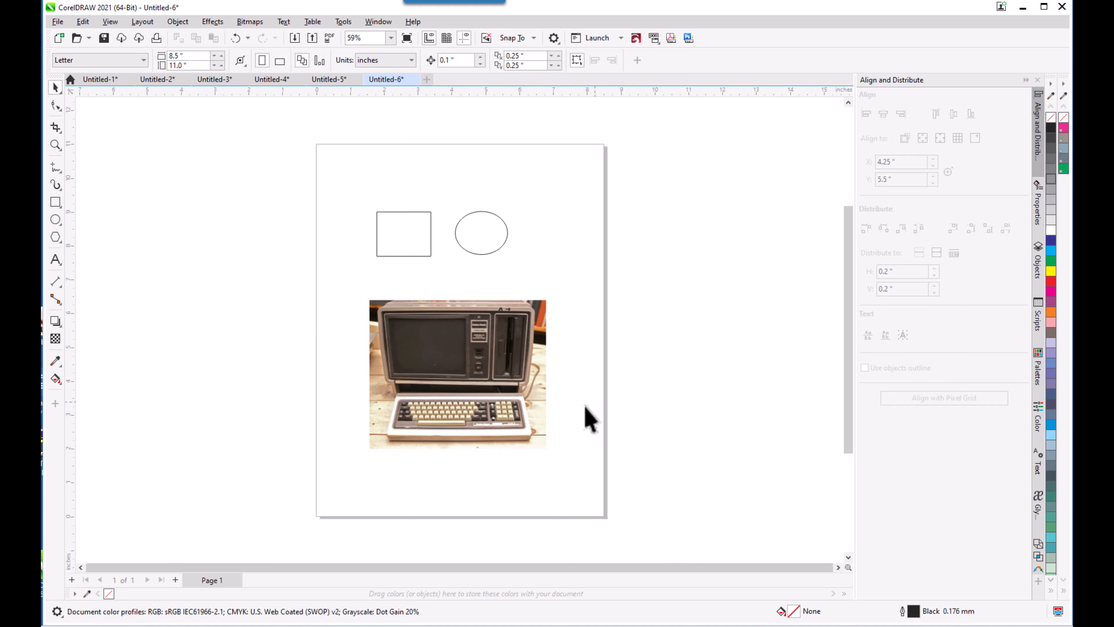
pyautogui.click(483, 381)
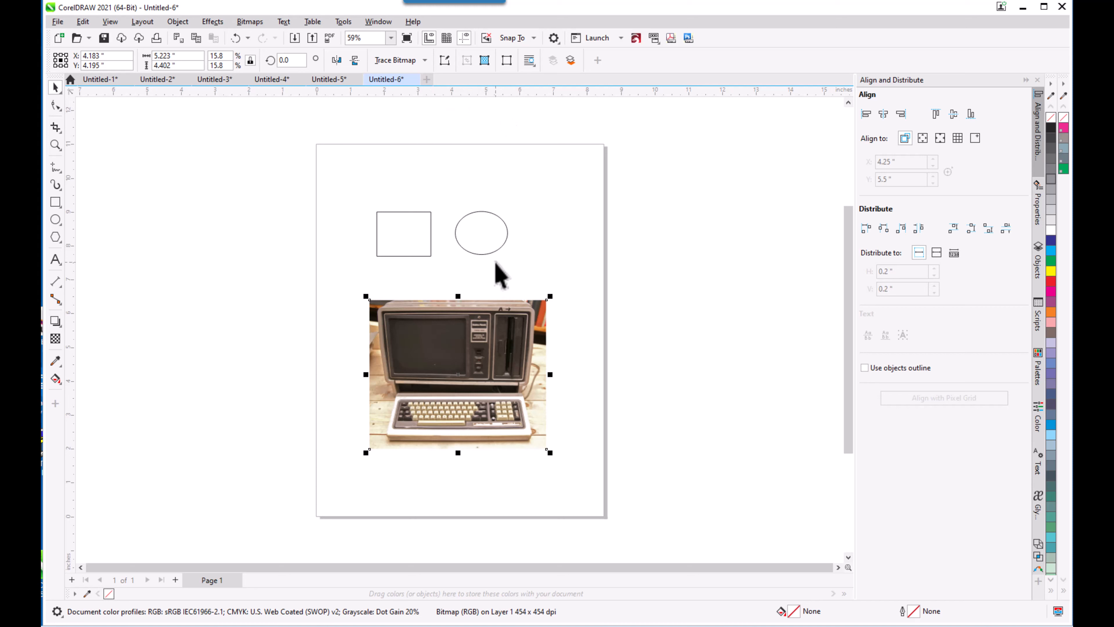
pyautogui.click(715, 304)
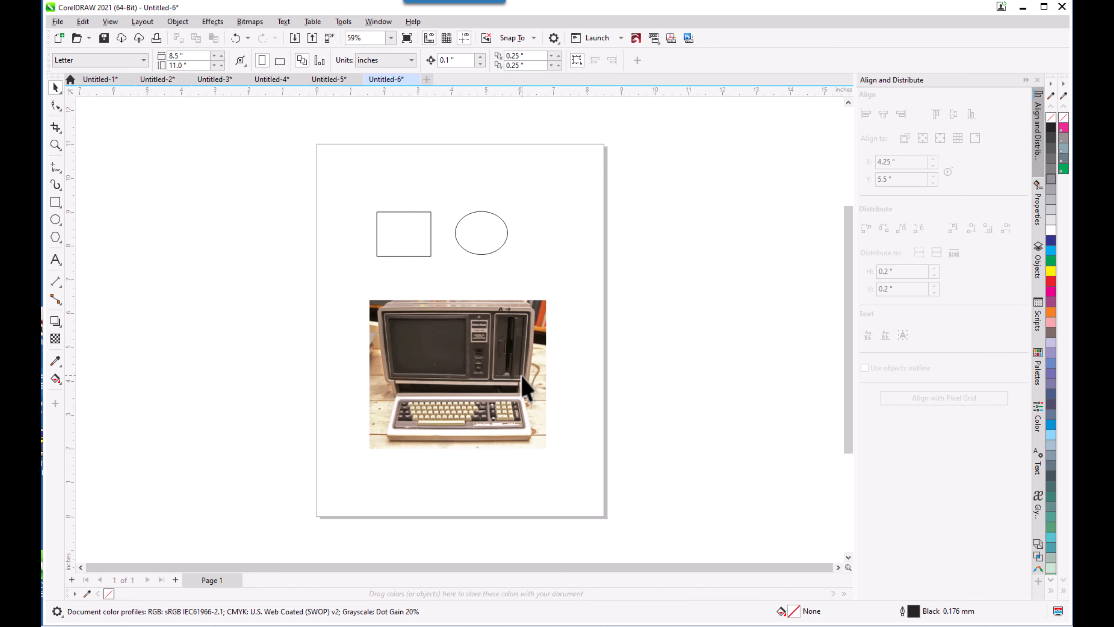
pyautogui.click(526, 385)
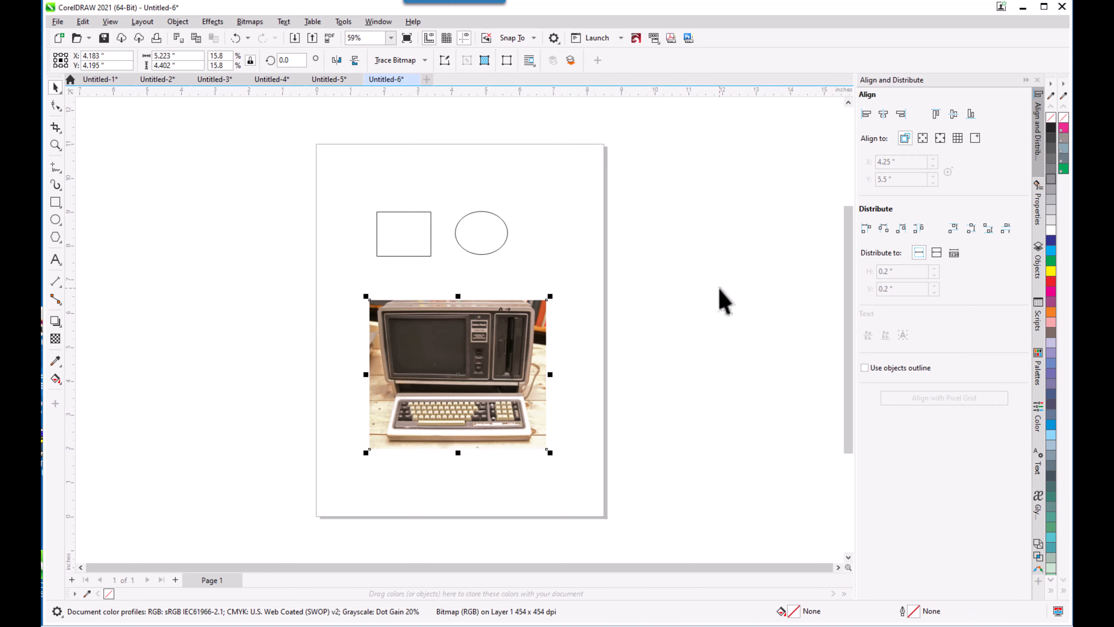
pyautogui.click(722, 300)
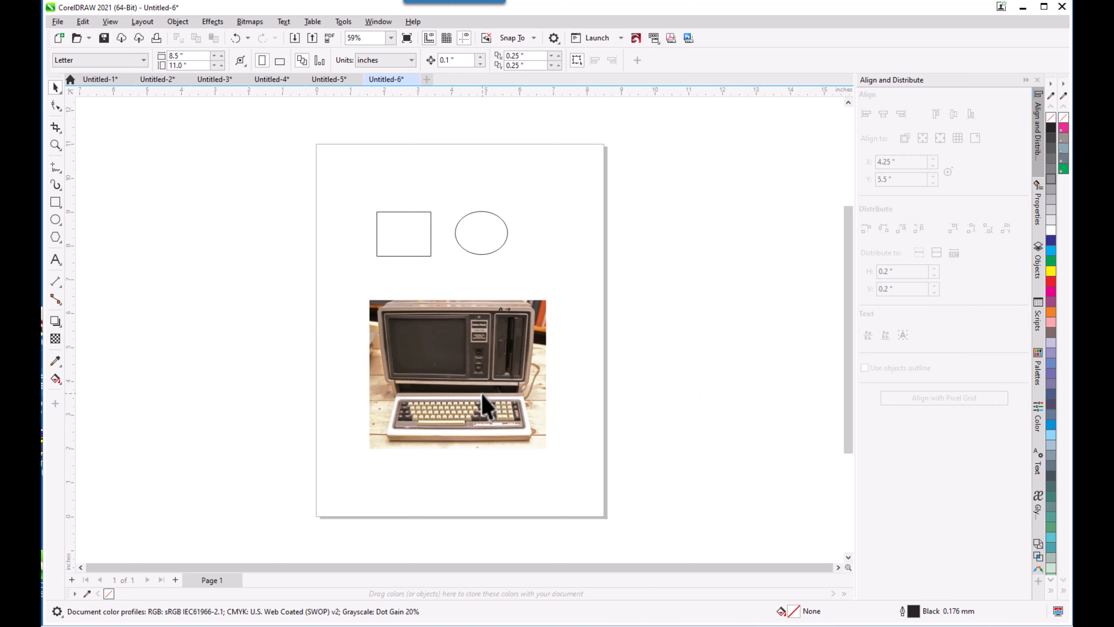
# Step: Move the computer photo up and to the right, then nudge it down to about X 4.56, Y 4.83 inches
pyautogui.moveTo(480, 403); pyautogui.dragTo(510, 380)
pyautogui.press('Down')
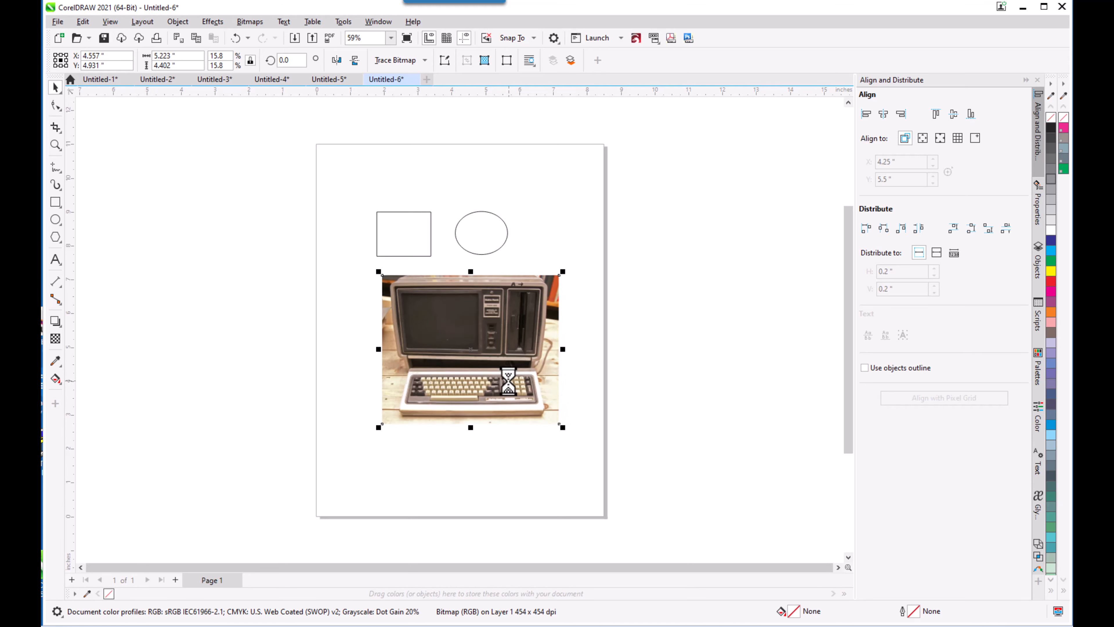
pyautogui.press('Down')
pyautogui.click(600, 339)
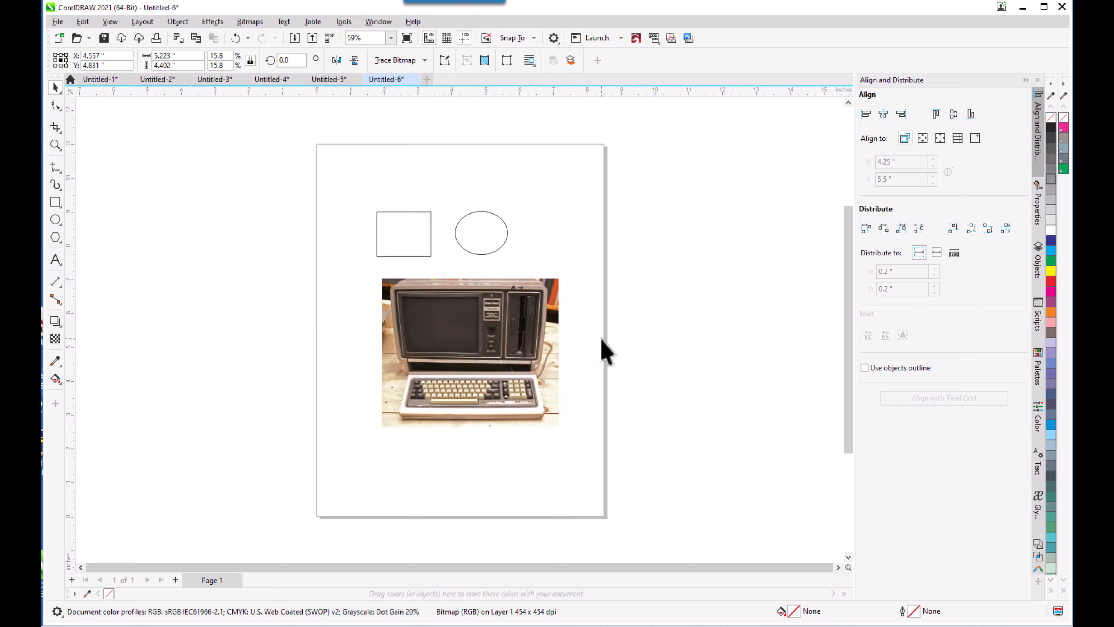
# Step: Move the computer photo straight left to about X 4.20 inches, keeping its vertical position
pyautogui.click(481, 367)
pyautogui.moveTo(479, 354)
pyautogui.mouseDown()
pyautogui.moveTo(473, 291)
pyautogui.moveTo(475, 366)
pyautogui.moveTo(475, 290)
pyautogui.moveTo(485, 361)
pyautogui.moveTo(485, 298)
pyautogui.moveTo(490, 324)
pyautogui.moveTo(483, 274)
pyautogui.moveTo(490, 324)
pyautogui.moveTo(406, 320)
pyautogui.moveTo(487, 325)
pyautogui.moveTo(363, 338)
pyautogui.moveTo(571, 355)
pyautogui.moveTo(397, 368)
pyautogui.moveTo(552, 369)
pyautogui.moveTo(426, 378)
pyautogui.moveTo(468, 378)
pyautogui.moveTo(471, 366)
pyautogui.mouseUp()
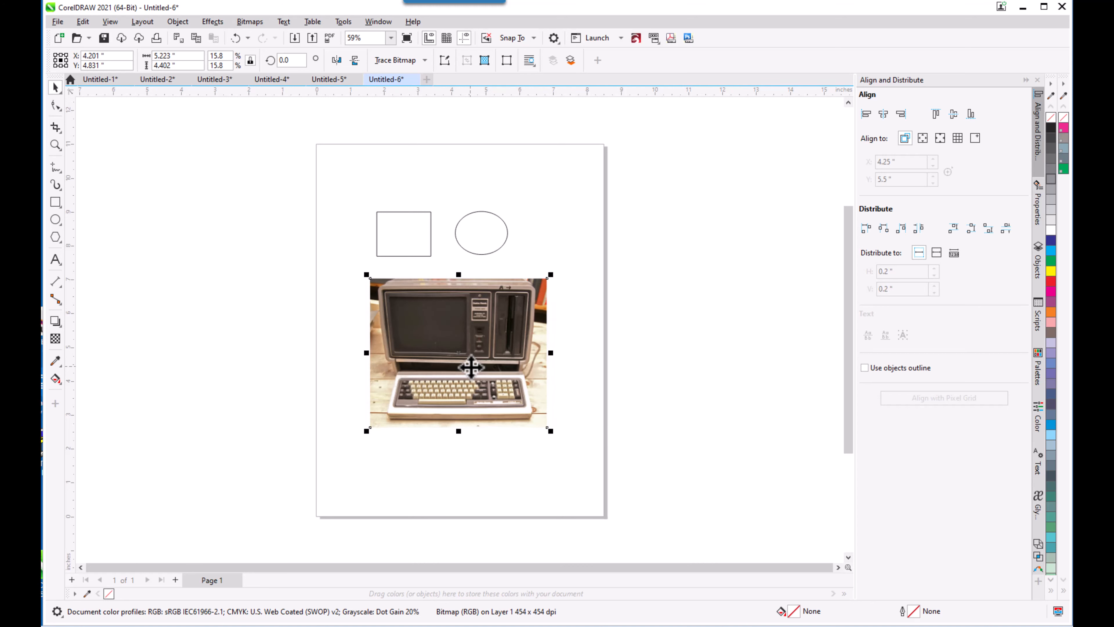
pyautogui.click(696, 259)
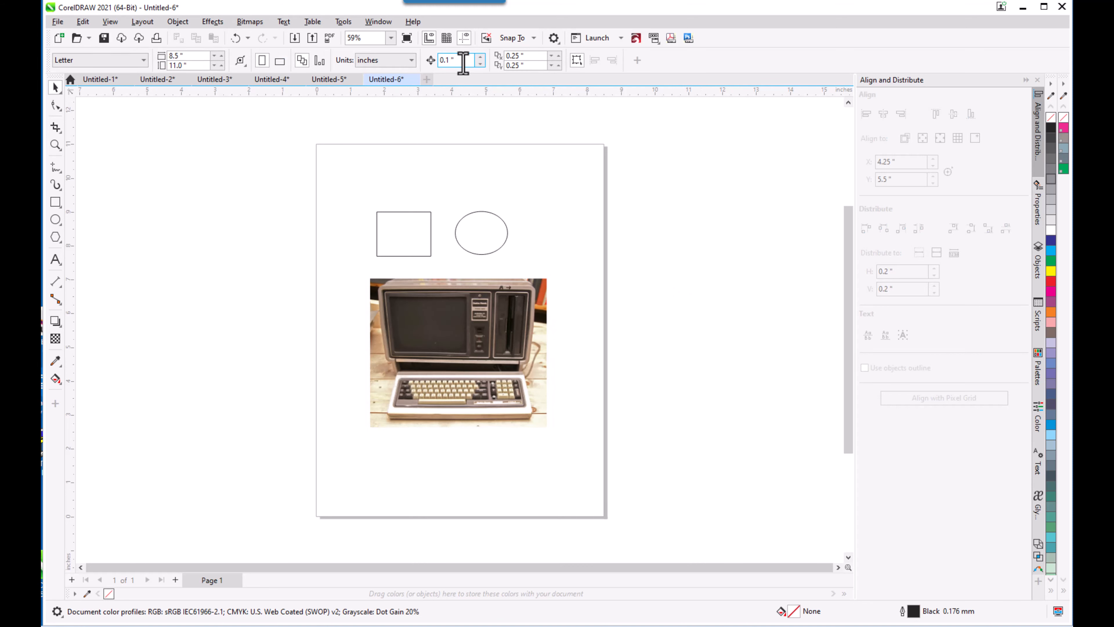
# Step: Set the nudge distance to 0.01 inches and nudge the computer photo right to X 4.611 inches
pyautogui.moveTo(461, 62); pyautogui.dragTo(445, 60)
pyautogui.click(500, 345)
pyautogui.press('Right')
pyautogui.press('Right')
pyautogui.press('Right')
pyautogui.press('Right')
pyautogui.press('Right')
pyautogui.press('Right')
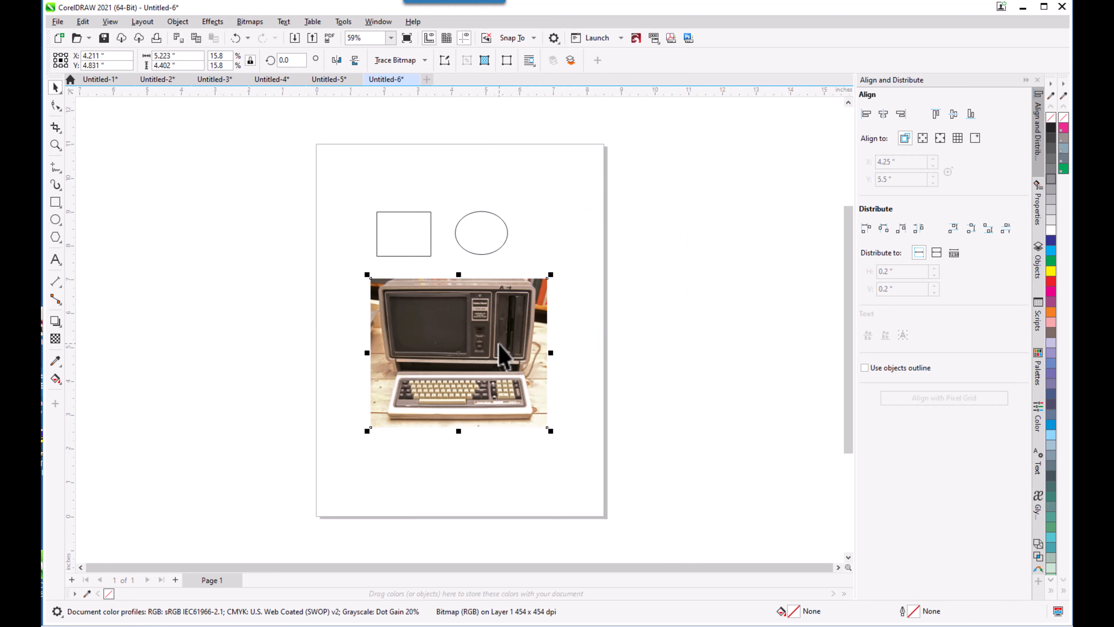
pyautogui.press('Right')
pyautogui.press('Right')
pyautogui.press('Right')
pyautogui.press('Right')
pyautogui.press('Right')
pyautogui.press('Right')
pyautogui.press('Right')
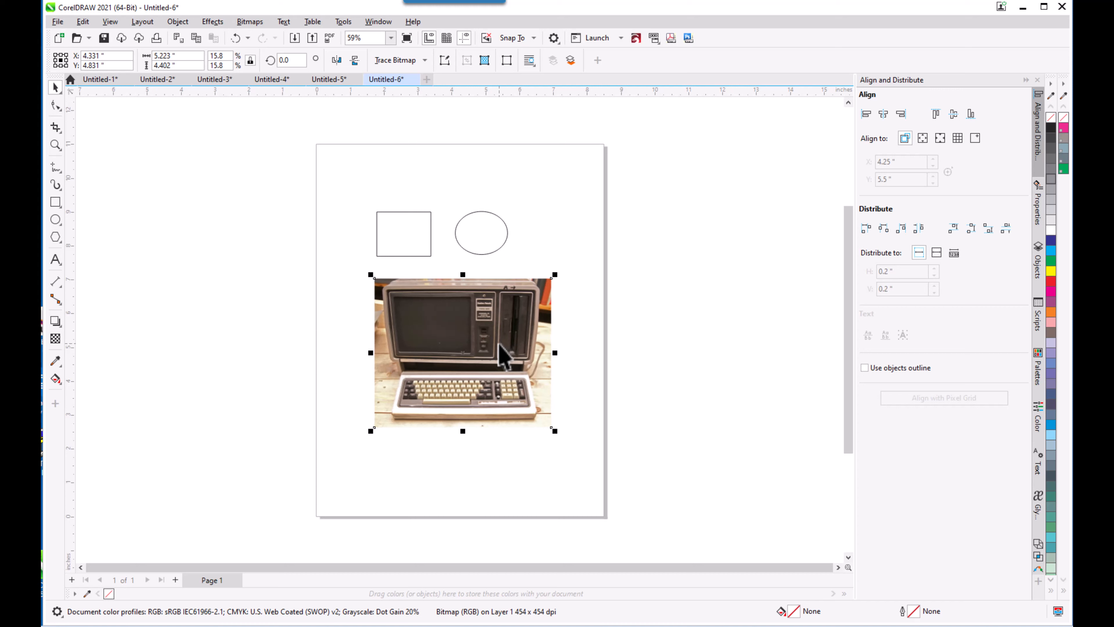
pyautogui.press('Right')
pyautogui.press('Right')
pyautogui.press('Right')
pyautogui.press('Right')
pyautogui.press('Right')
pyautogui.press('Right')
pyautogui.press('Right')
pyautogui.press('Right')
pyautogui.press('Right')
pyautogui.press('Right')
pyautogui.press('Right')
pyautogui.press('Right')
pyautogui.press('Right')
pyautogui.press('Right')
pyautogui.press('Right')
pyautogui.press('Right')
pyautogui.press('Right')
pyautogui.press('Right')
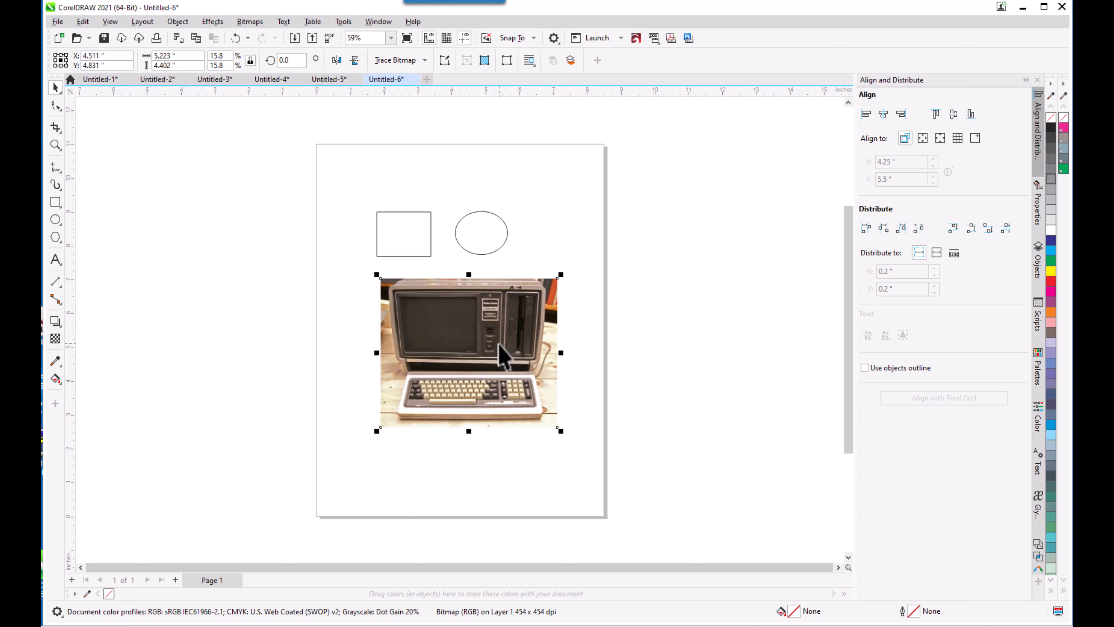
pyautogui.press('Right')
pyautogui.press('Right')
pyautogui.press('Right')
pyautogui.press('Right')
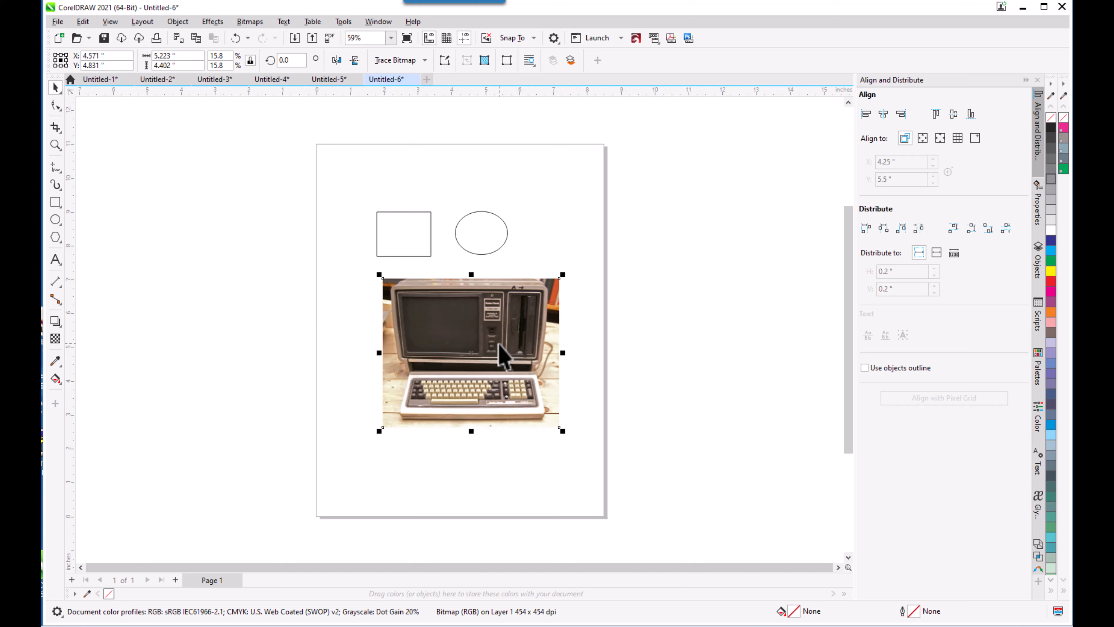
pyautogui.press('Right')
pyautogui.press('Right')
pyautogui.press('Right')
pyautogui.press('Right')
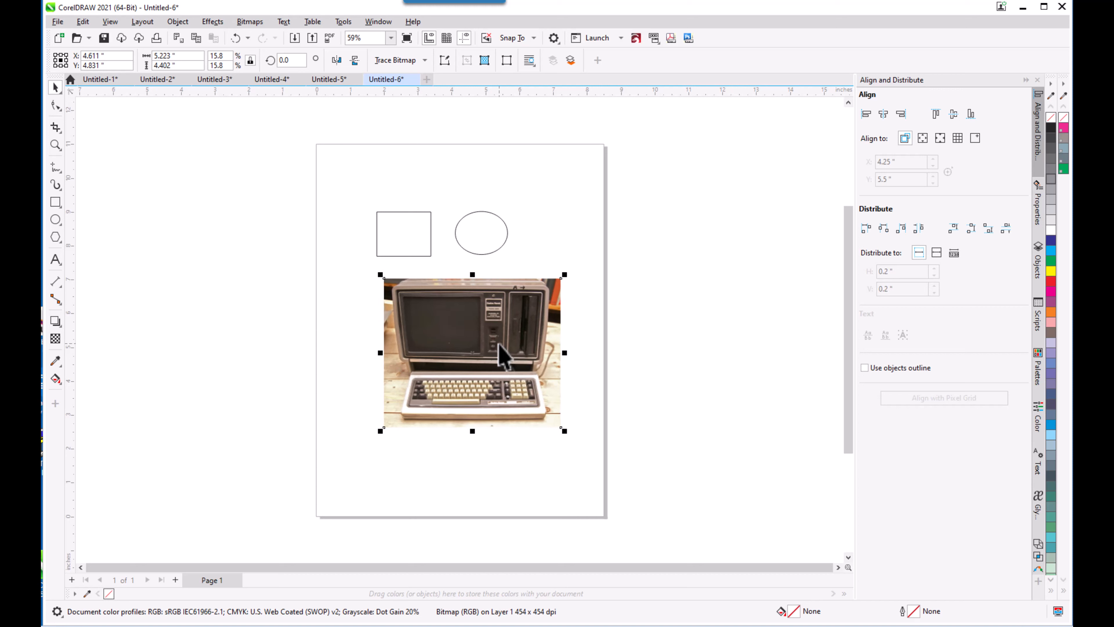
pyautogui.click(333, 370)
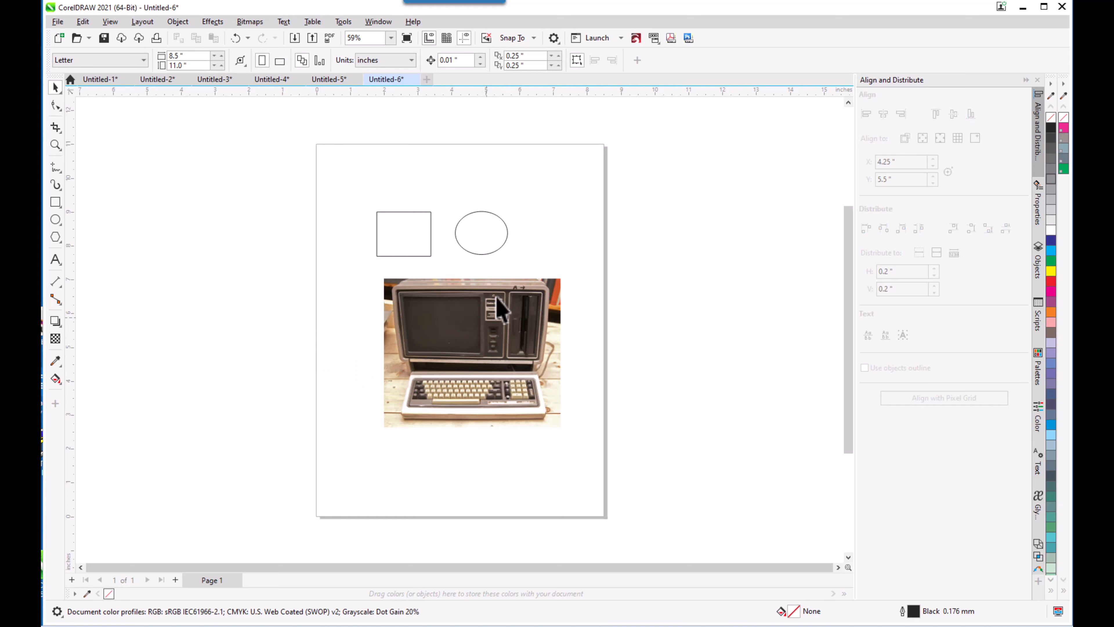
# Step: Set the nudge distance to 0.1 inches and nudge the computer photo 0.4 inches left
pyautogui.click(465, 60)
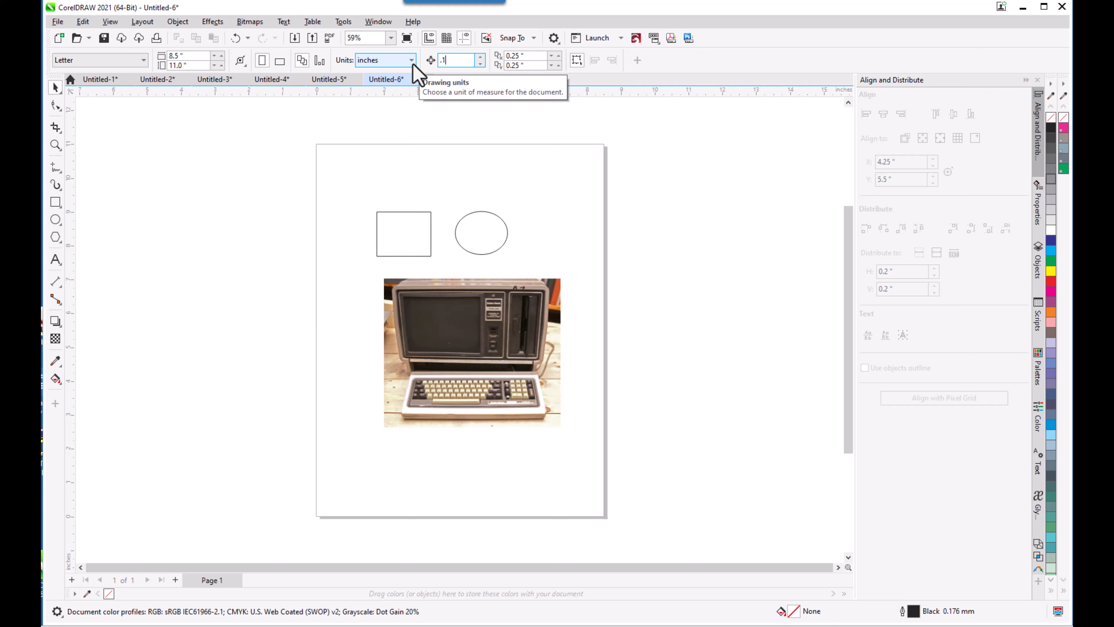
pyautogui.press('Return')
pyautogui.click(489, 311)
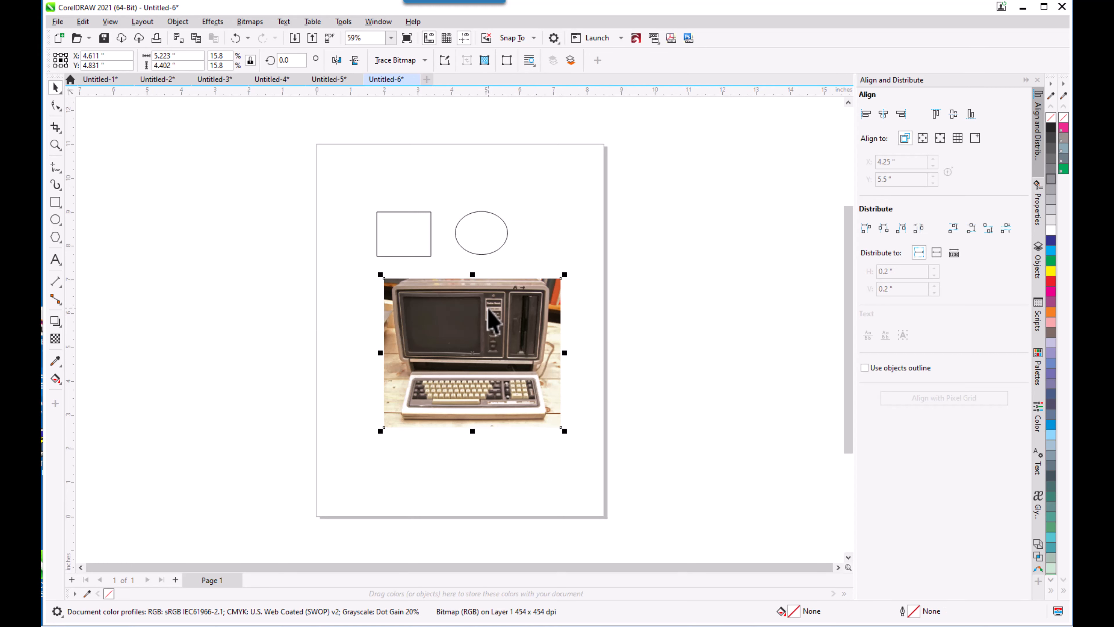
pyautogui.press('Left')
pyautogui.press('Left')
pyautogui.press('Left')
pyautogui.press('Left')
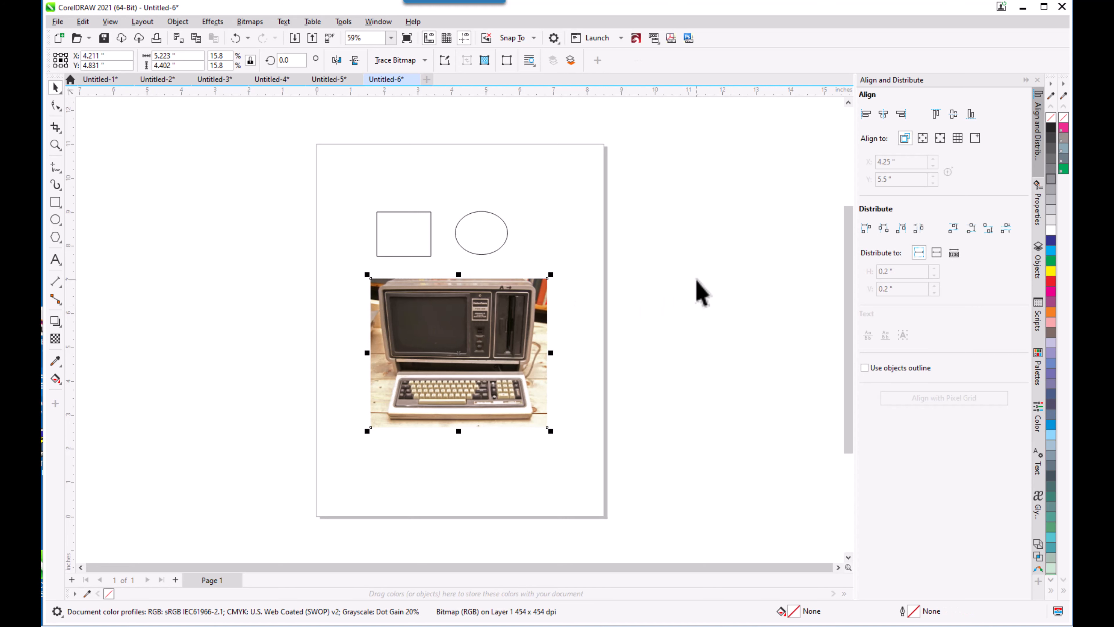
pyautogui.click(667, 275)
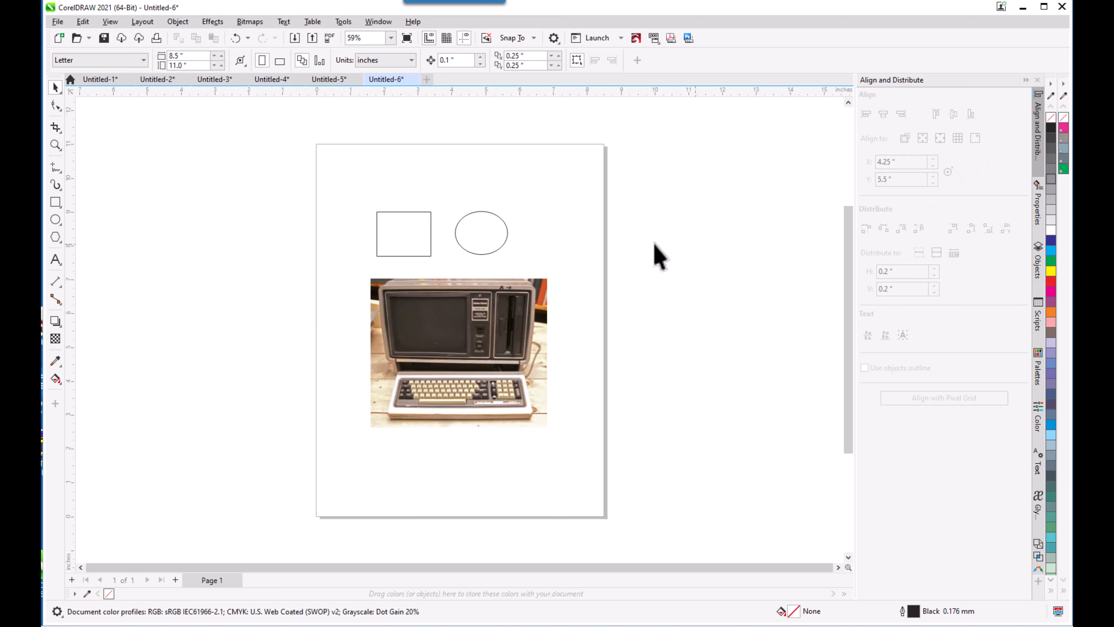
# Step: Move the computer photo down over the page's lower edge, to about X 4.25, Y 1.38 inches
pyautogui.click(497, 249)
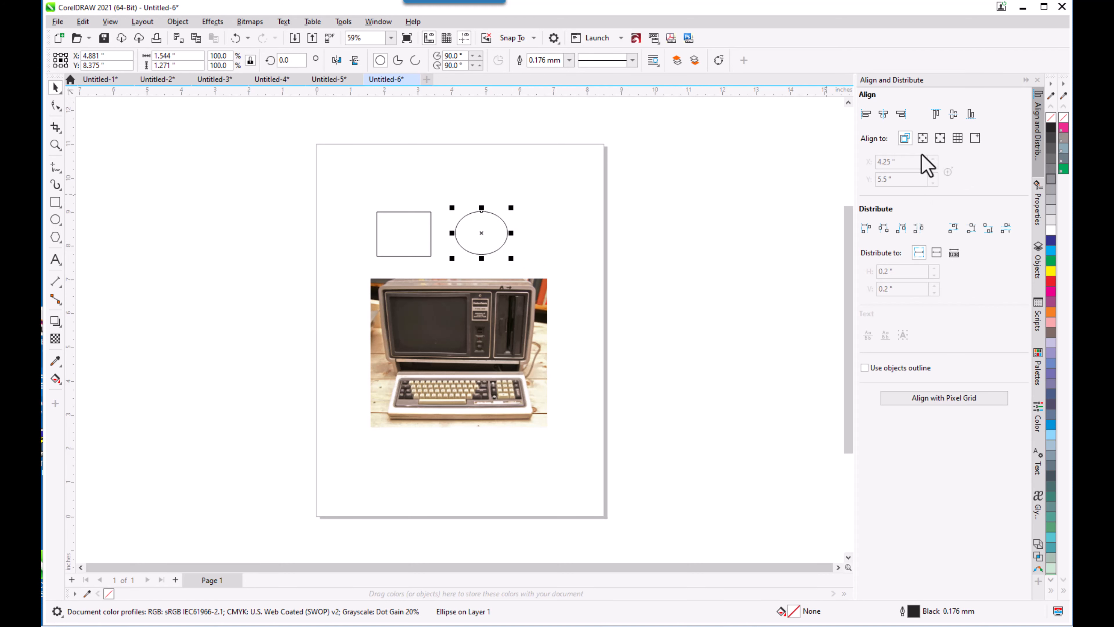
pyautogui.click(565, 194)
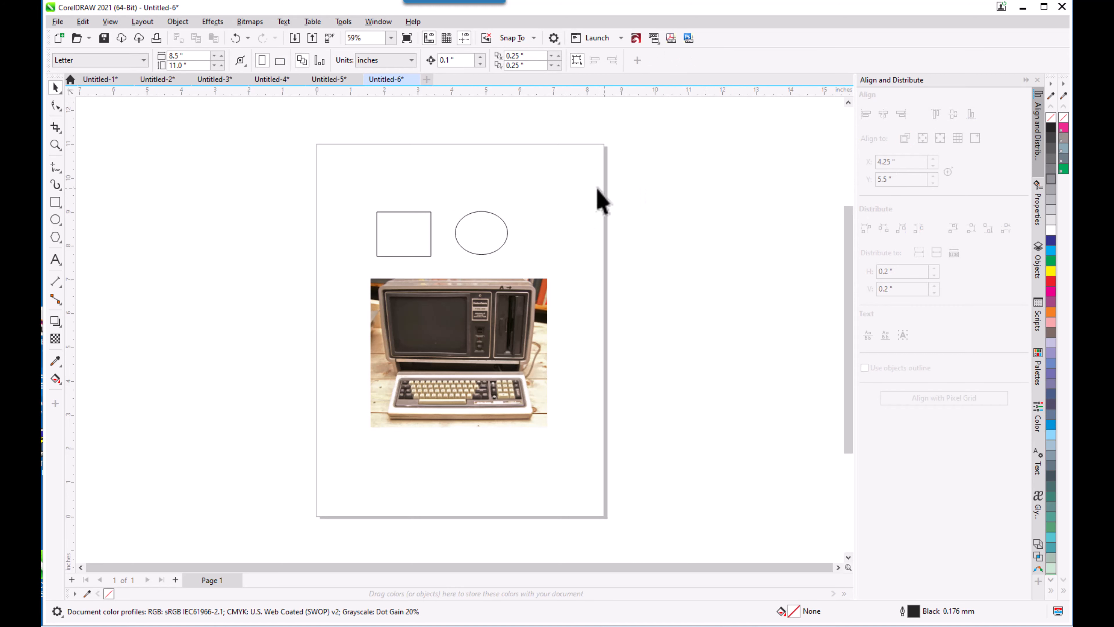
pyautogui.moveTo(345, 172); pyautogui.dragTo(556, 264)
pyautogui.click(506, 366)
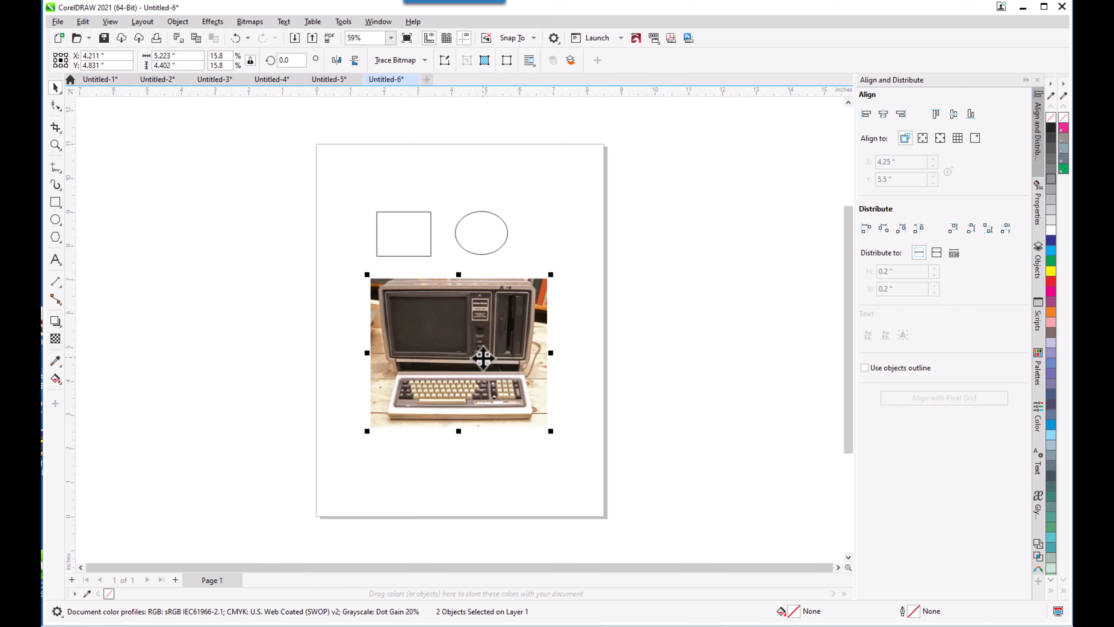
pyautogui.moveTo(483, 359); pyautogui.dragTo(490, 480)
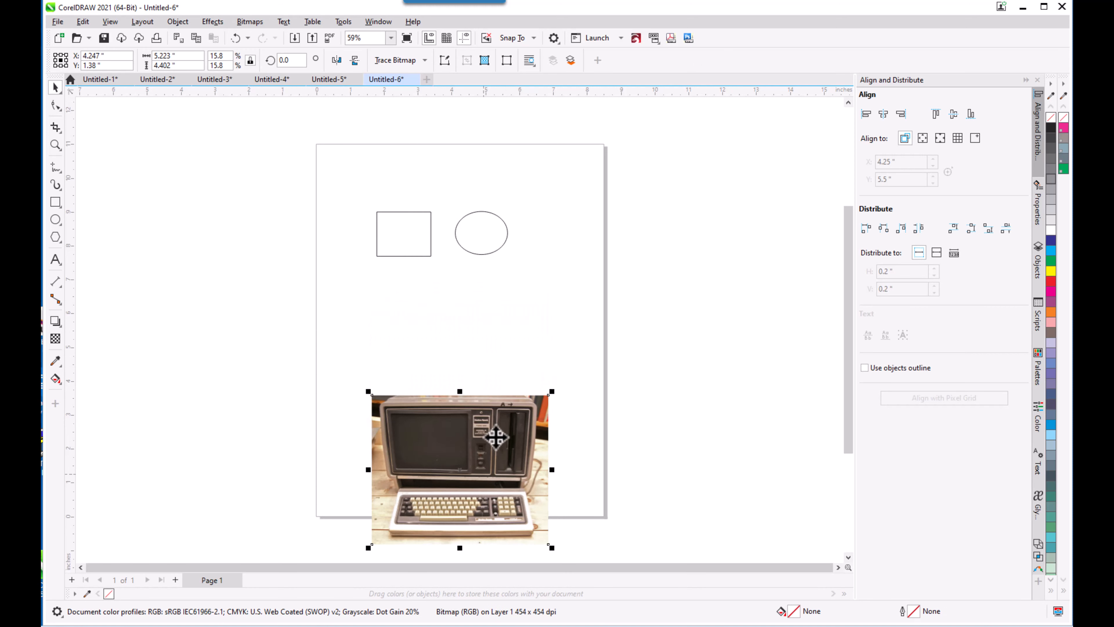
pyautogui.click(552, 320)
# Step: Set alignment to the page center and center the ellipse horizontally on the page
pyautogui.moveTo(341, 174); pyautogui.dragTo(578, 315)
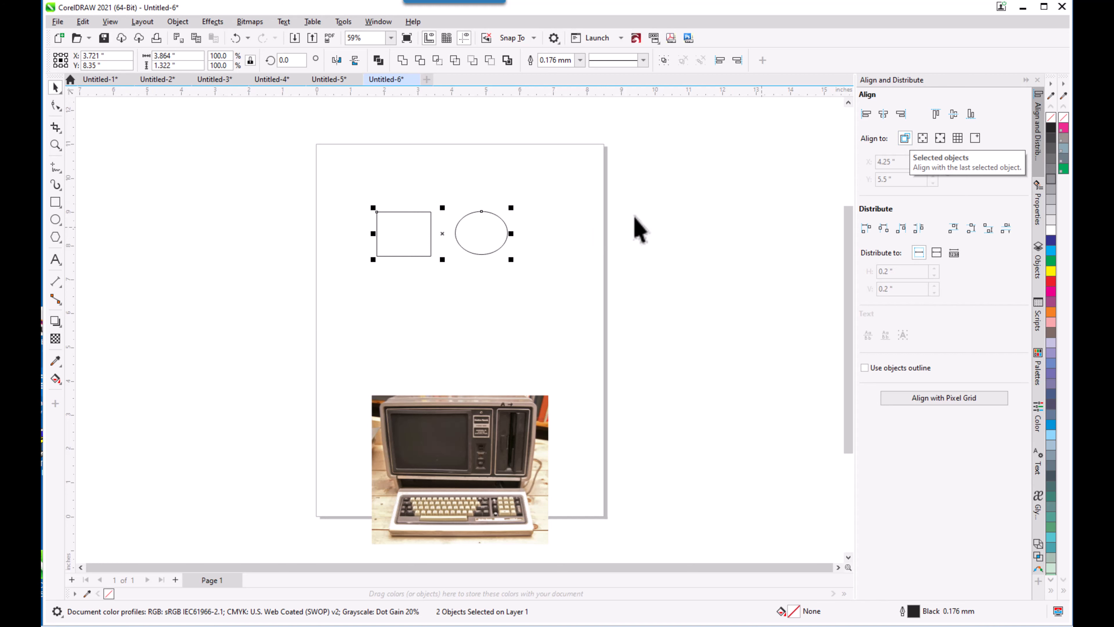
pyautogui.click(940, 139)
pyautogui.click(734, 259)
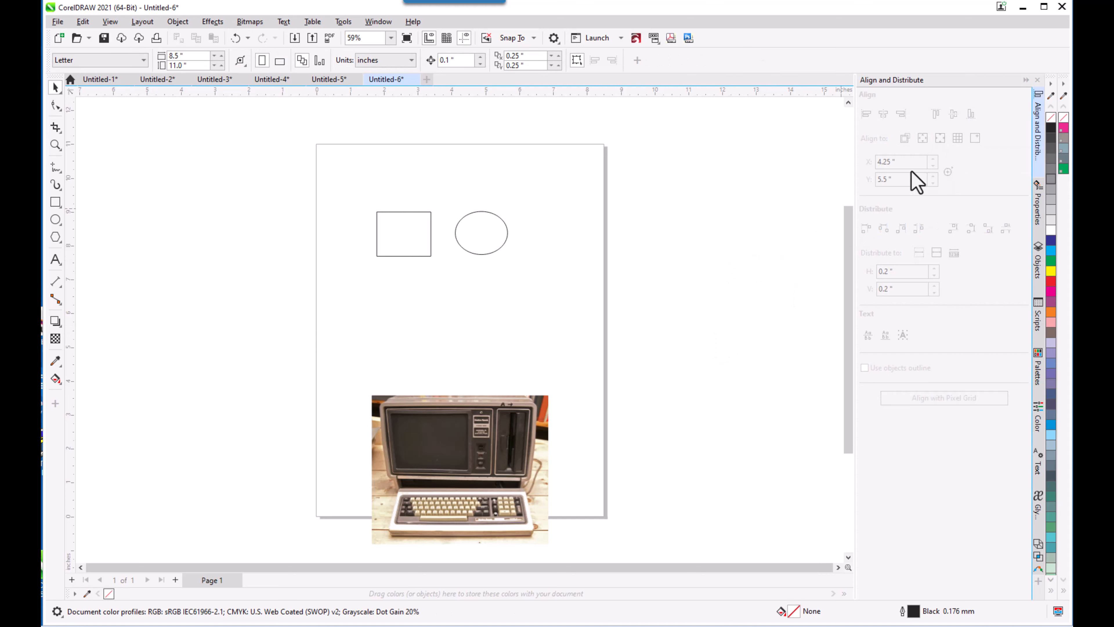
pyautogui.click(478, 254)
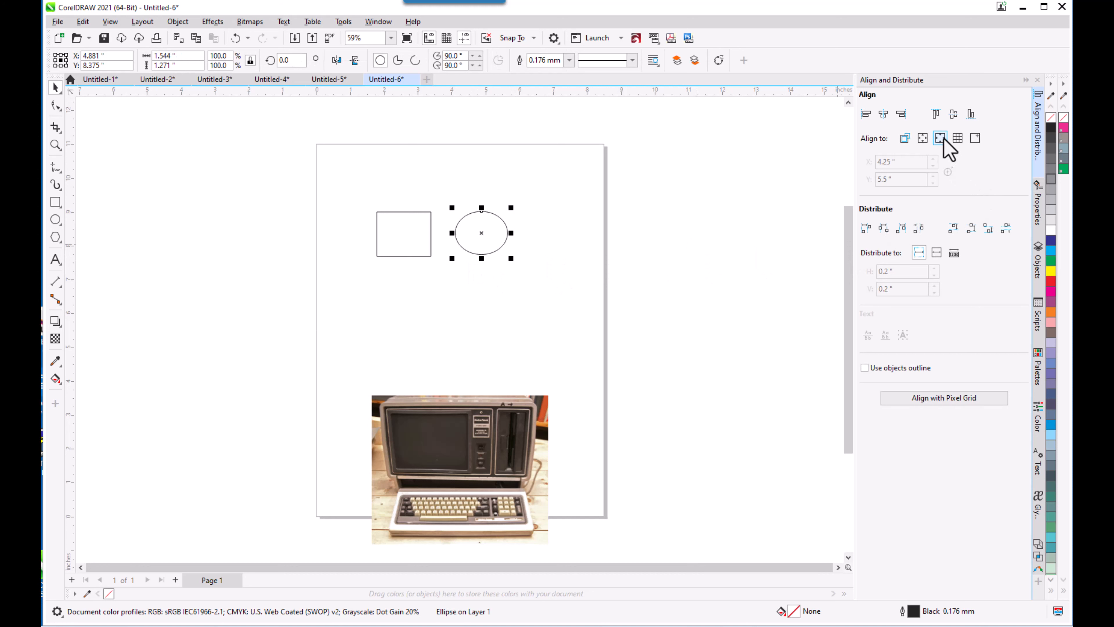
pyautogui.click(885, 115)
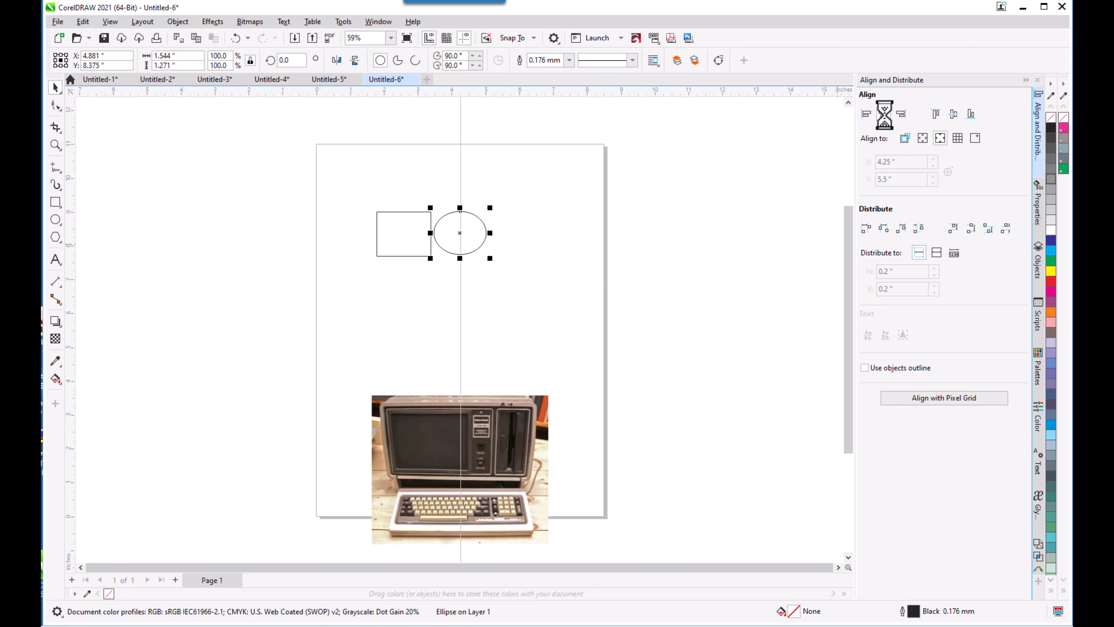
pyautogui.click(705, 283)
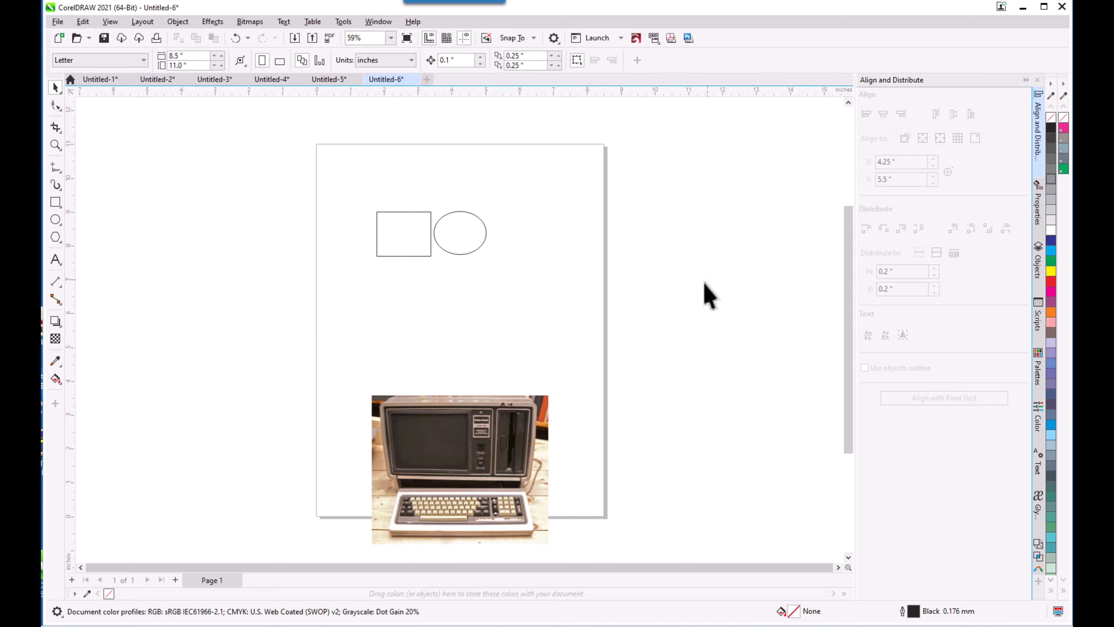
# Step: Center the ellipse horizontally on the rectangle with alignment set to active objects, and undo that alignment
pyautogui.click(471, 253)
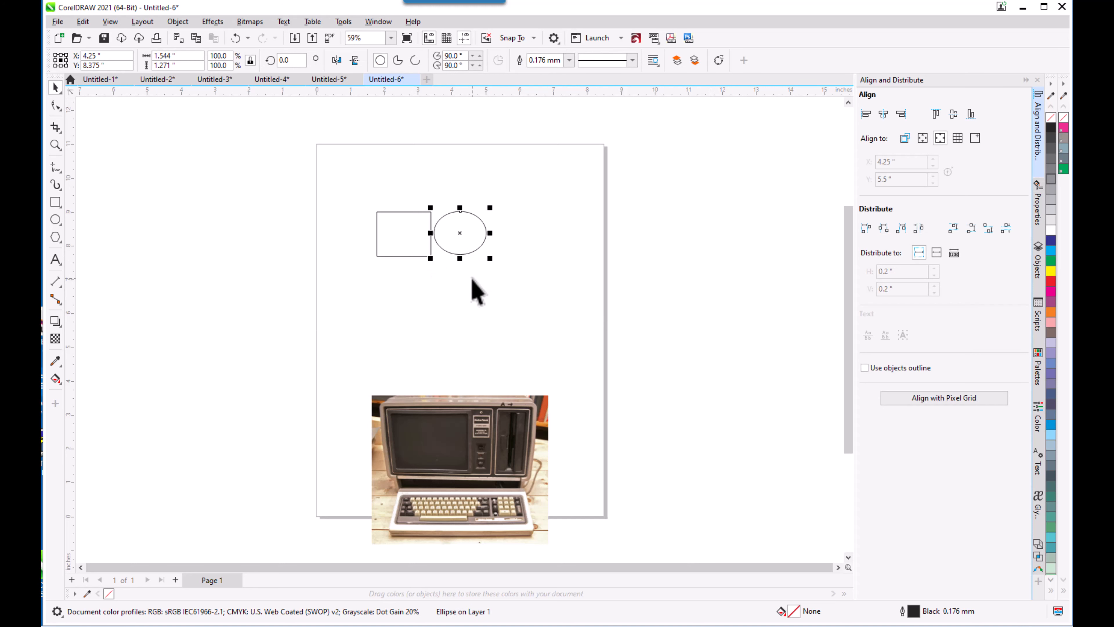
pyautogui.keyDown('shift'); pyautogui.click(410, 257); pyautogui.keyUp('shift')
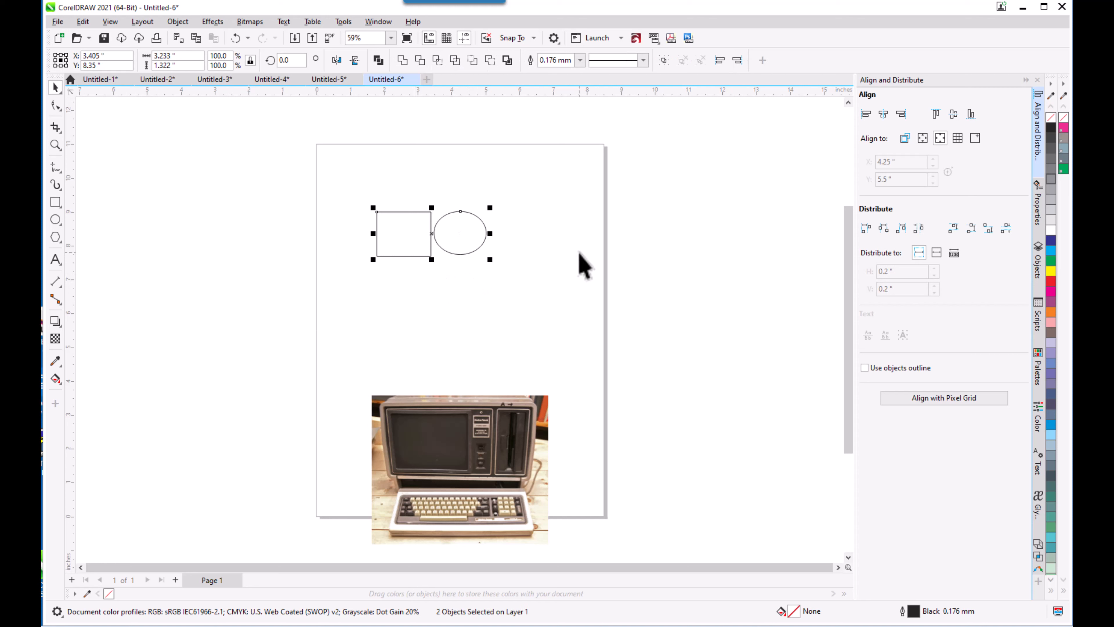
pyautogui.click(944, 133)
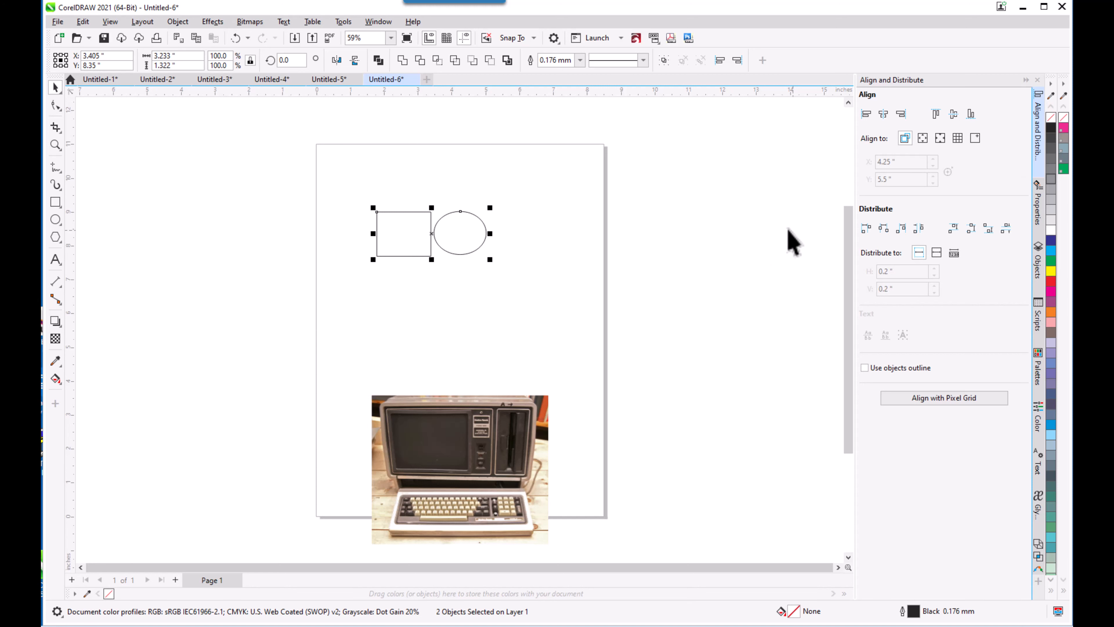
pyautogui.click(883, 115)
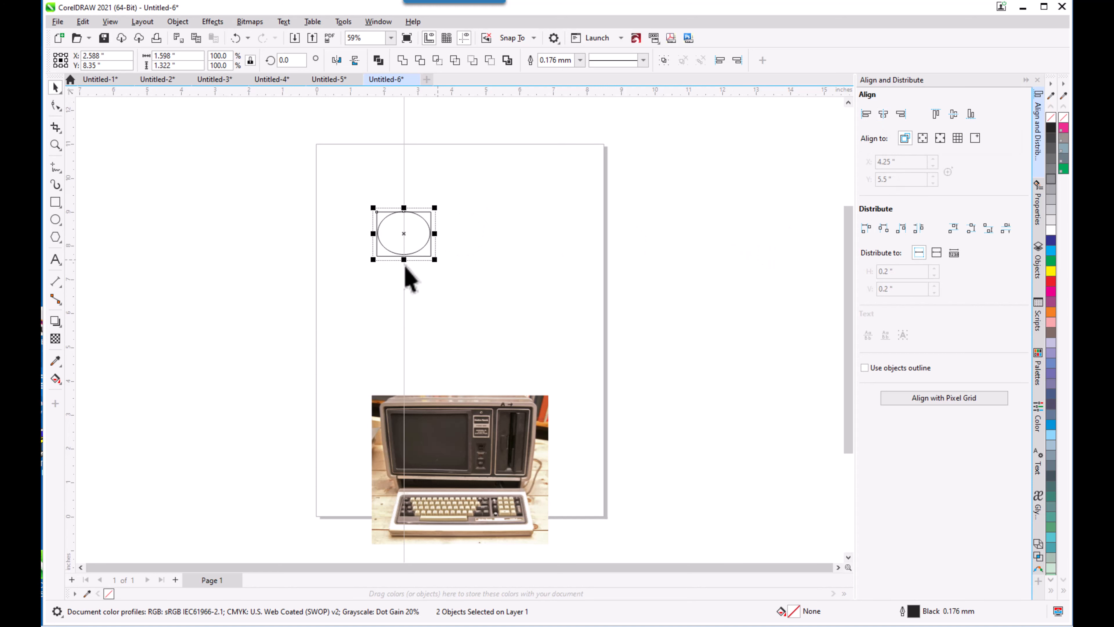
pyautogui.click(502, 284)
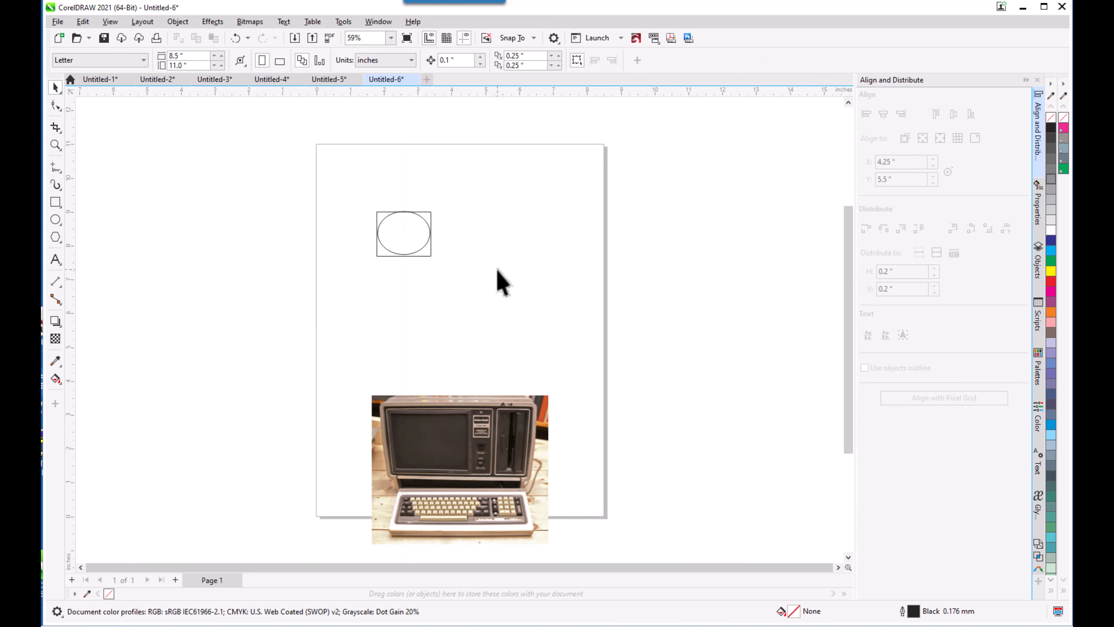
pyautogui.hotkey('ctrl', 'z')
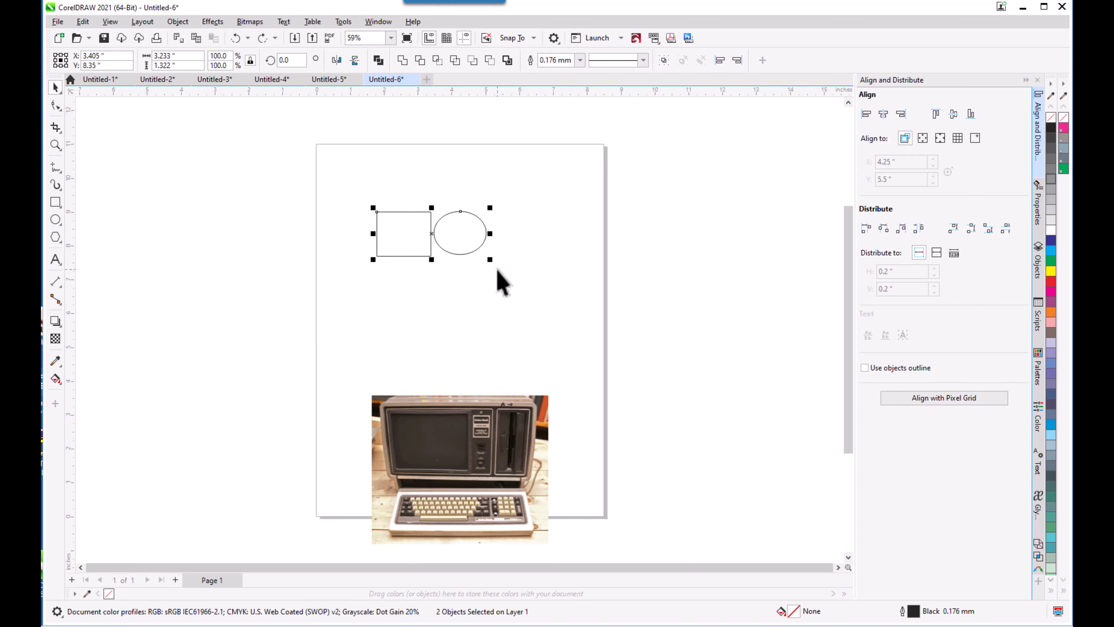
pyautogui.click(531, 316)
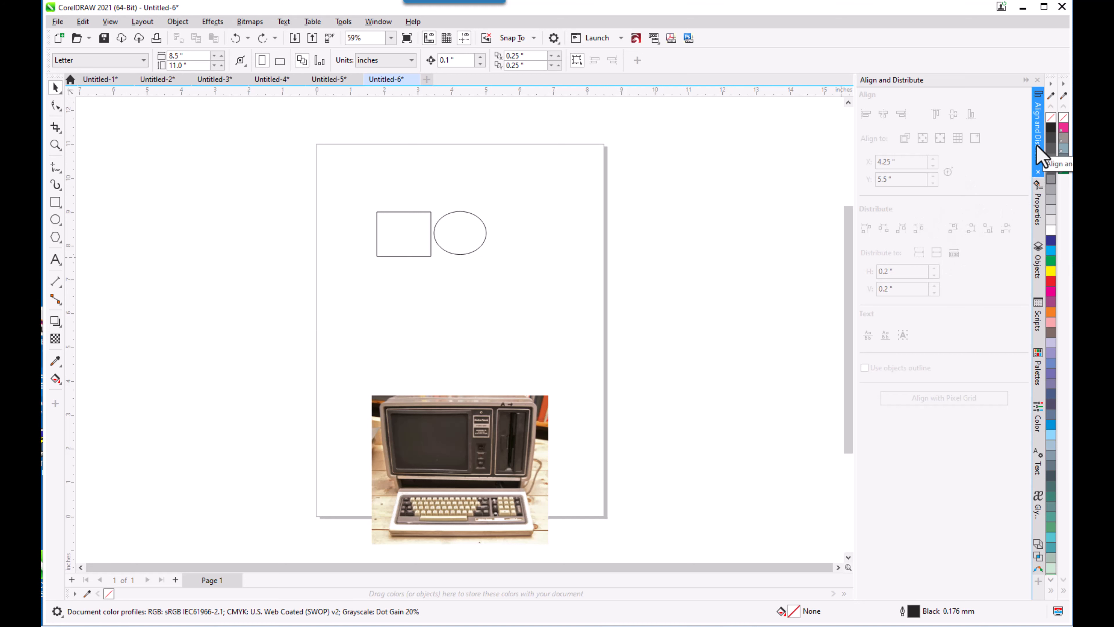
# Step: Collapse and reopen the Align and Distribute docker twice
pyautogui.click(1036, 171)
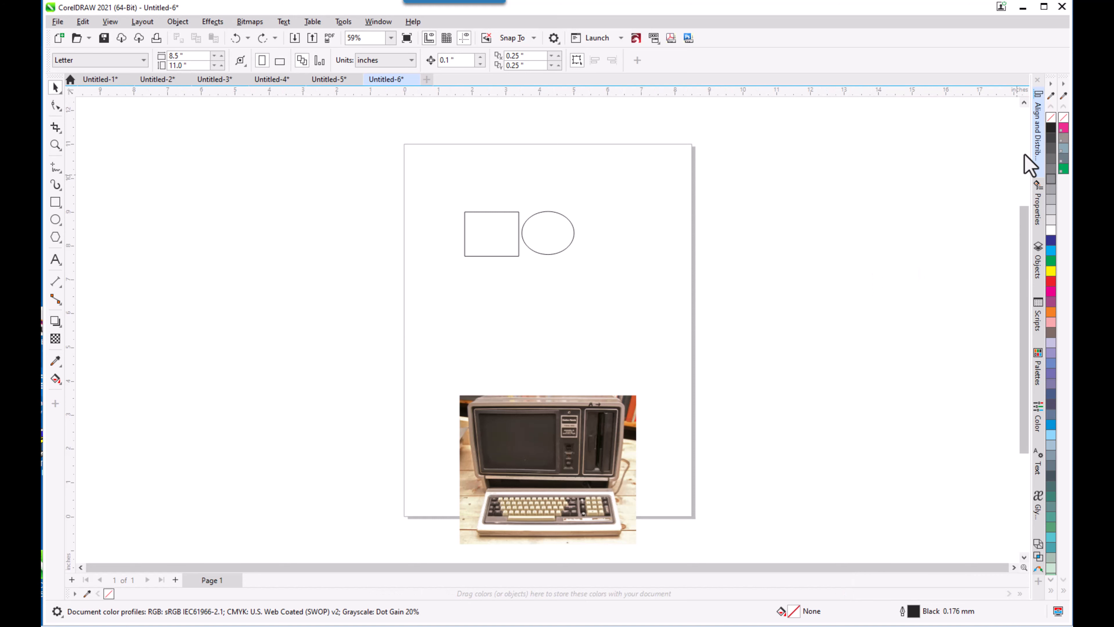
pyautogui.click(1037, 134)
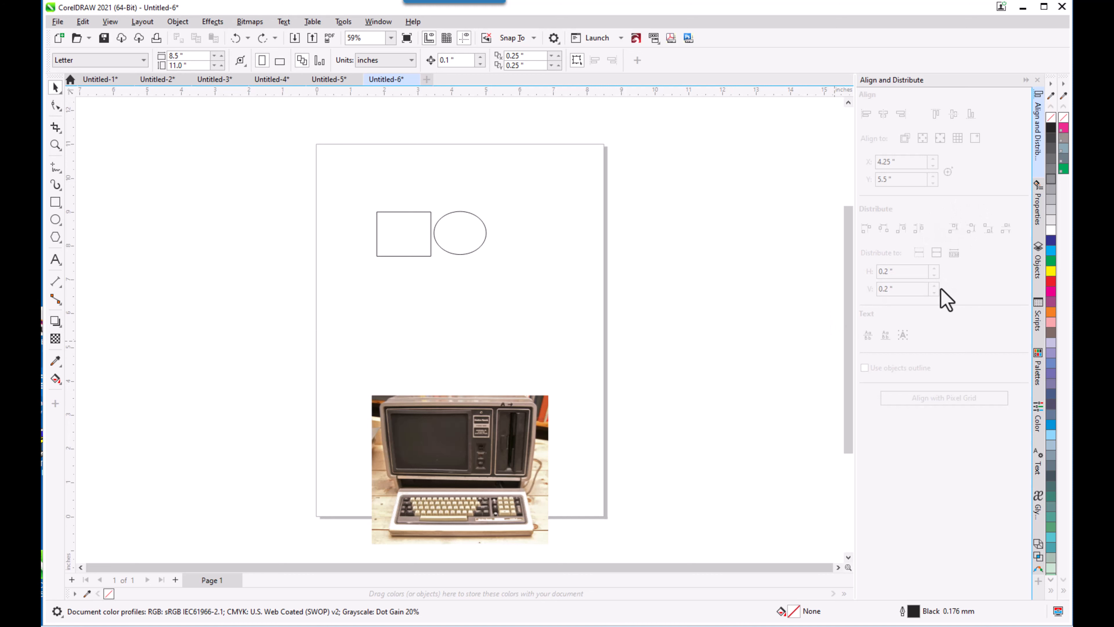
pyautogui.click(1042, 137)
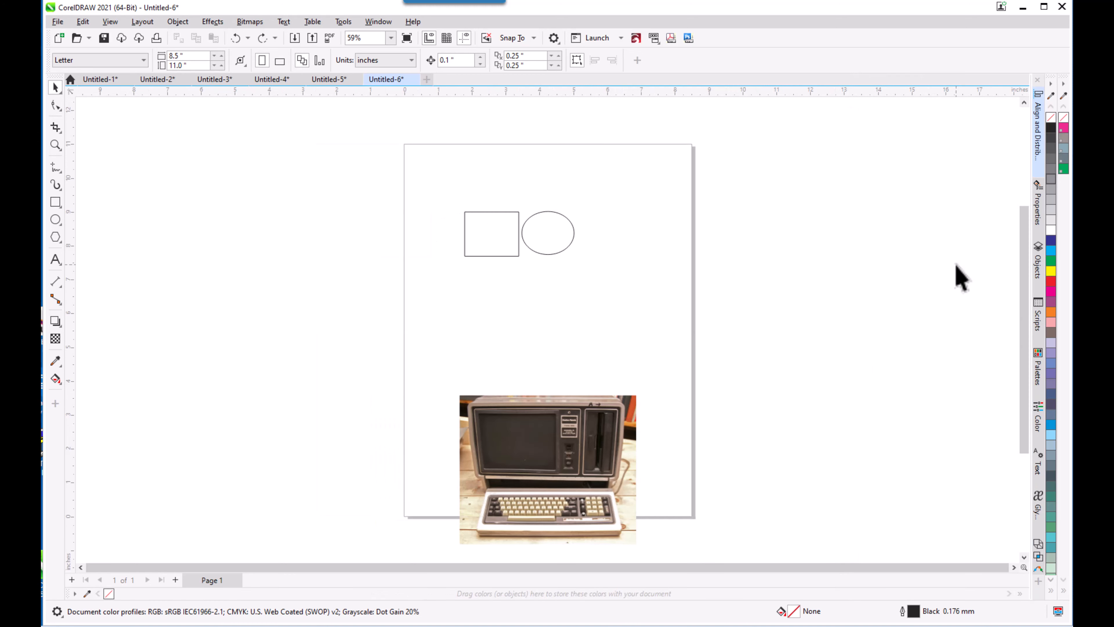
pyautogui.click(1044, 140)
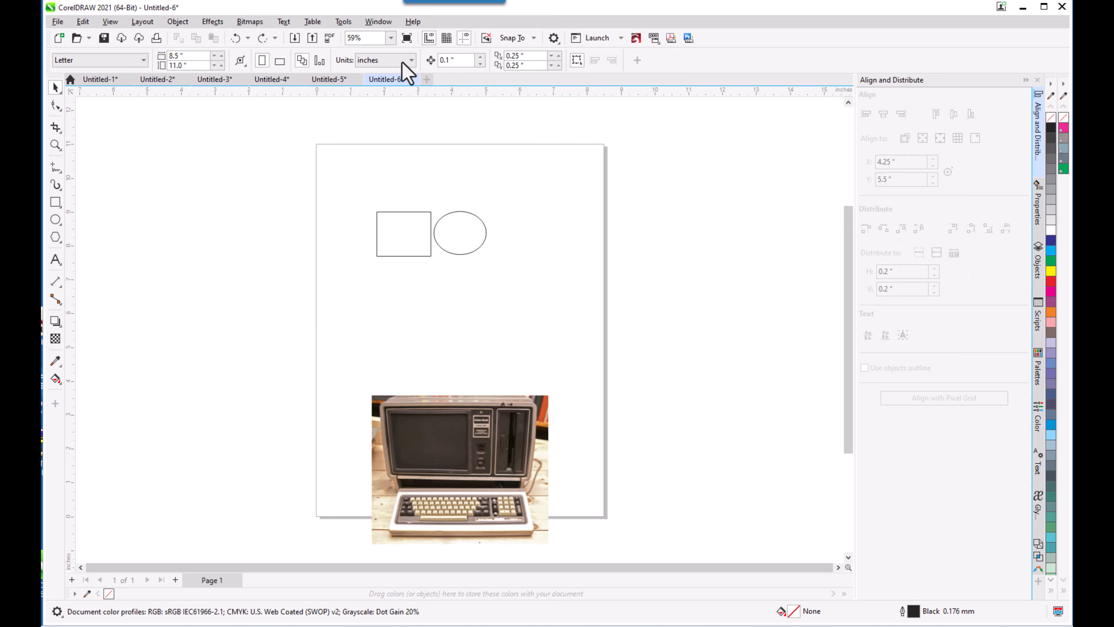
# Step: Look through the list of available dockers and the Palettes docker, and return to the Align and Distribute docker
pyautogui.click(378, 21)
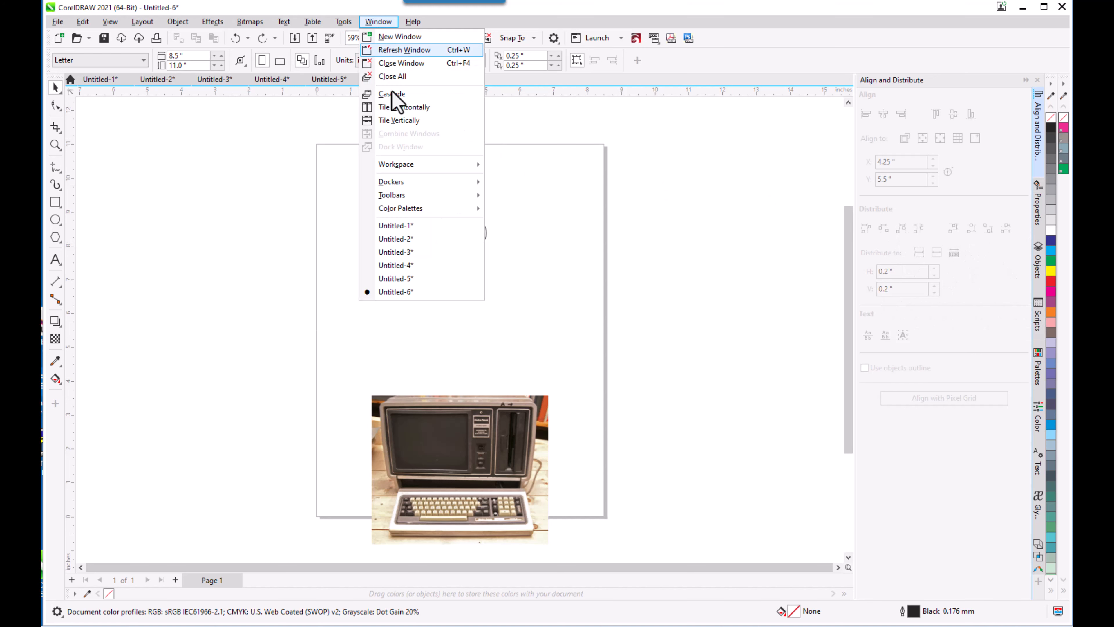
pyautogui.moveTo(426, 185)
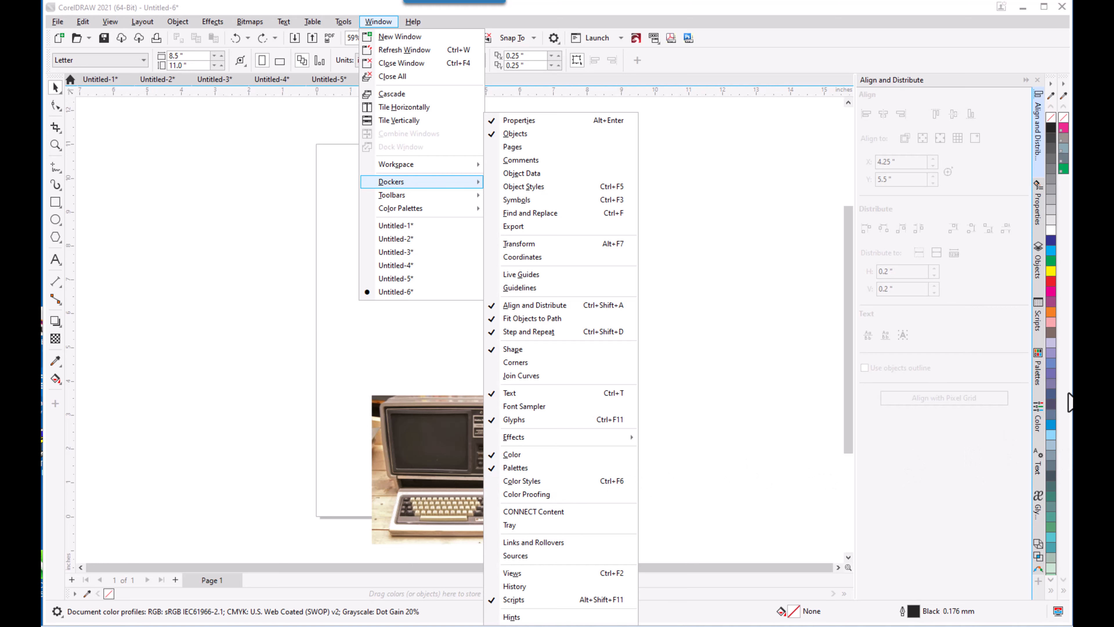
pyautogui.click(1040, 380)
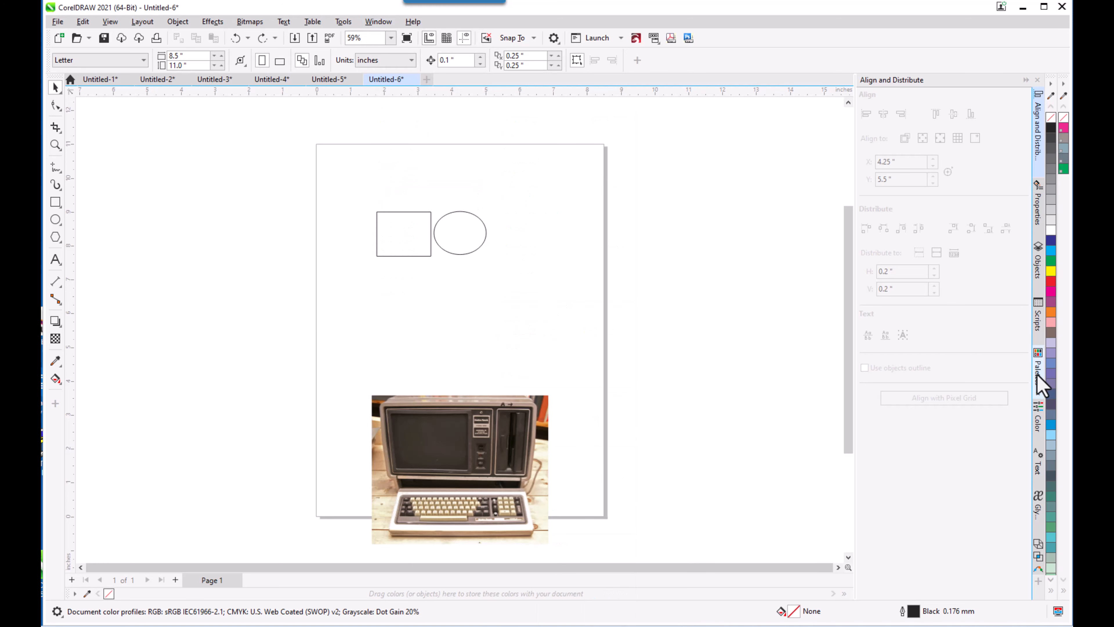
pyautogui.doubleClick(1038, 375)
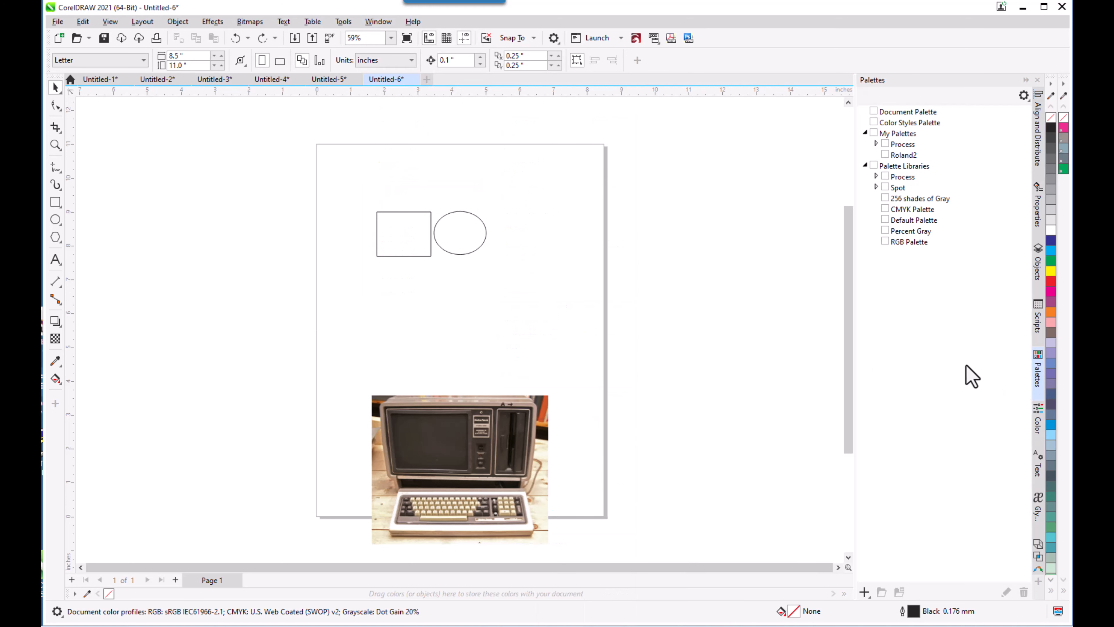
pyautogui.click(1040, 374)
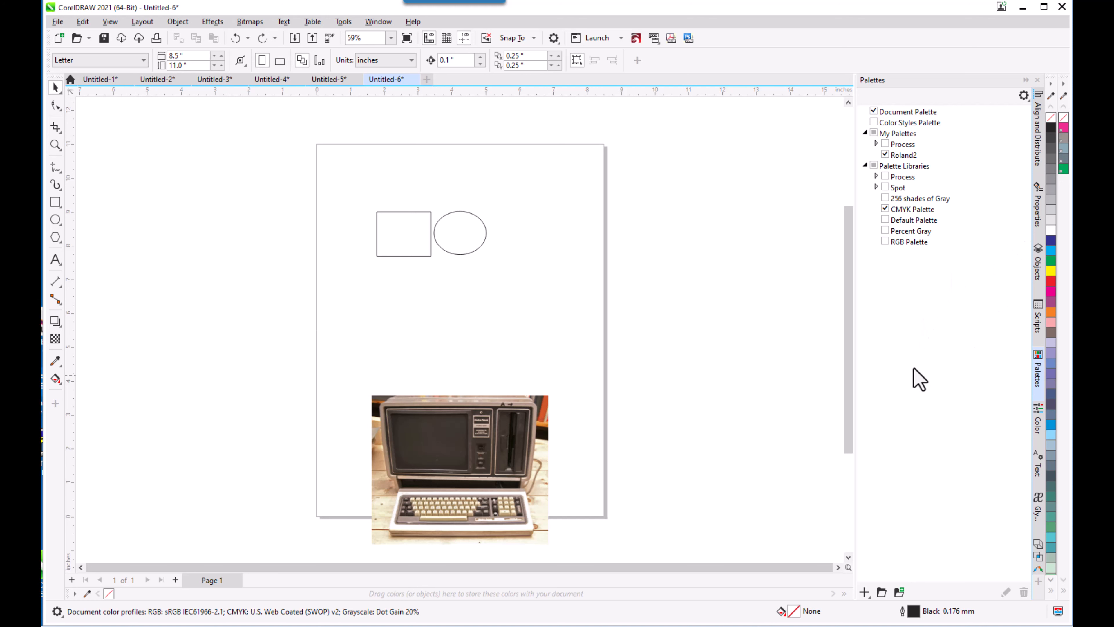
pyautogui.click(1039, 145)
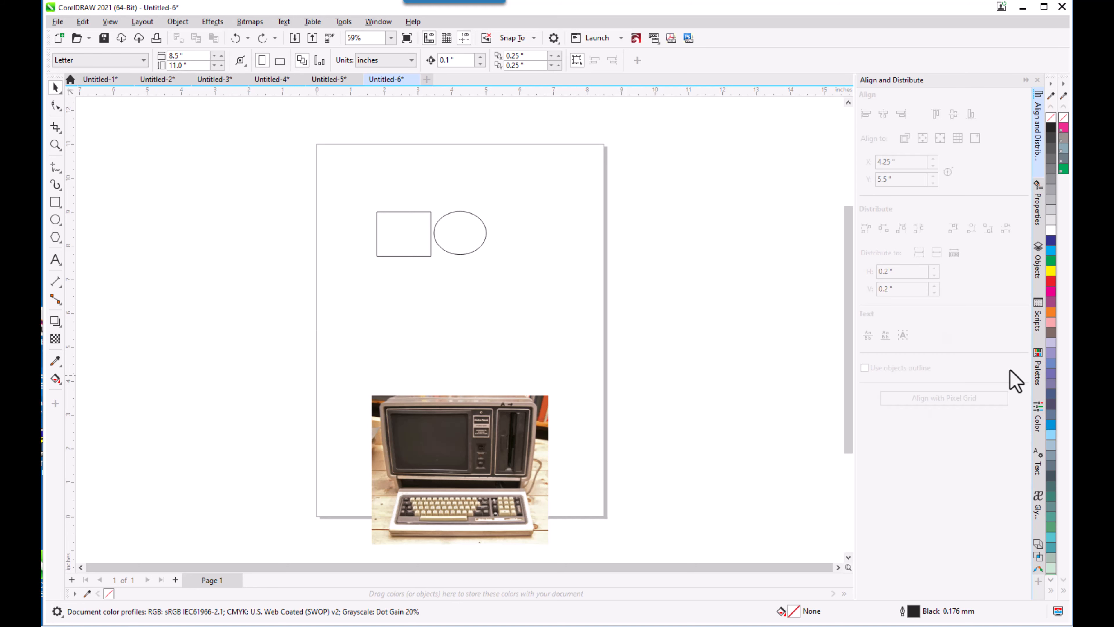
# Step: Show the Scripts docker and reorder the dockers so Scripts sits directly after Align and Distribute
pyautogui.click(1038, 318)
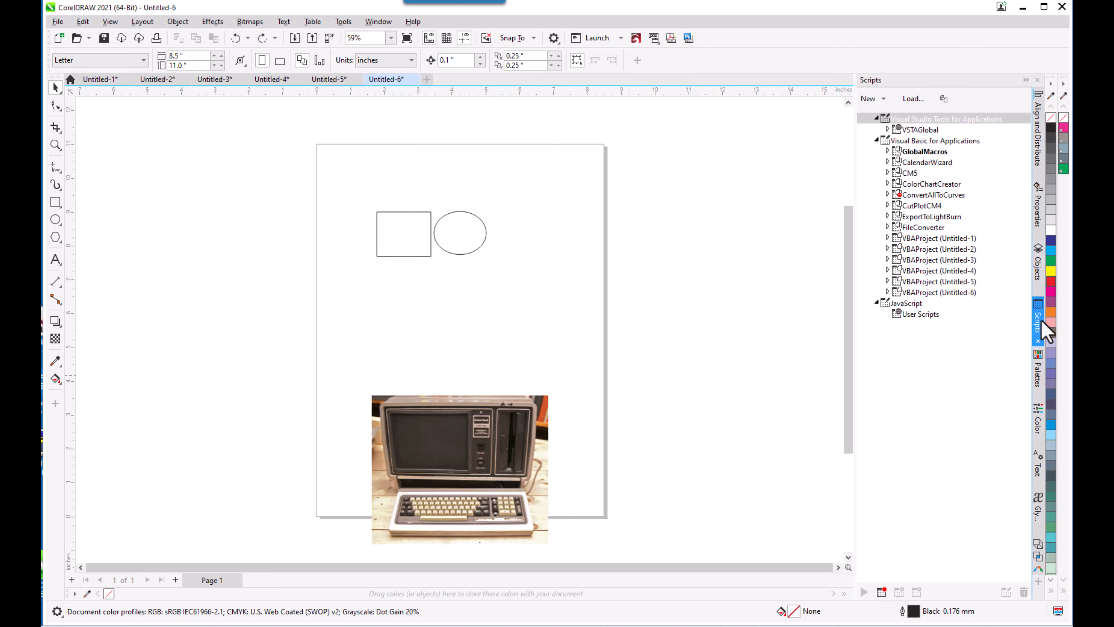
pyautogui.click(1036, 272)
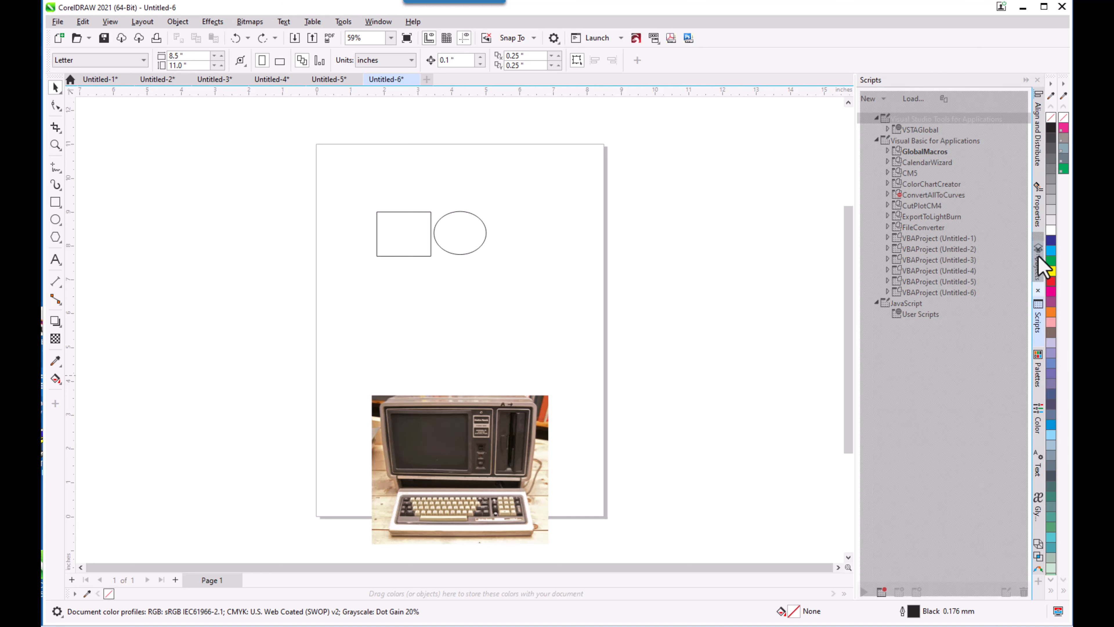
pyautogui.moveTo(1038, 257); pyautogui.dragTo(1039, 237)
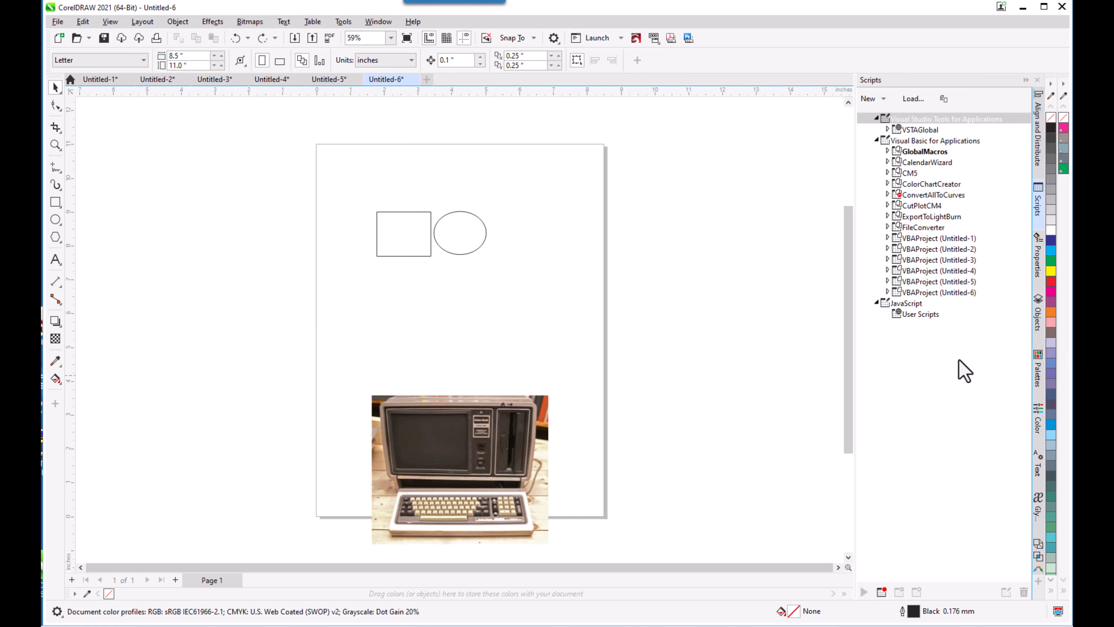
# Step: Collapse and reopen the Scripts docker, and try to move the Objects docker out of its place in the docker group
pyautogui.click(1039, 202)
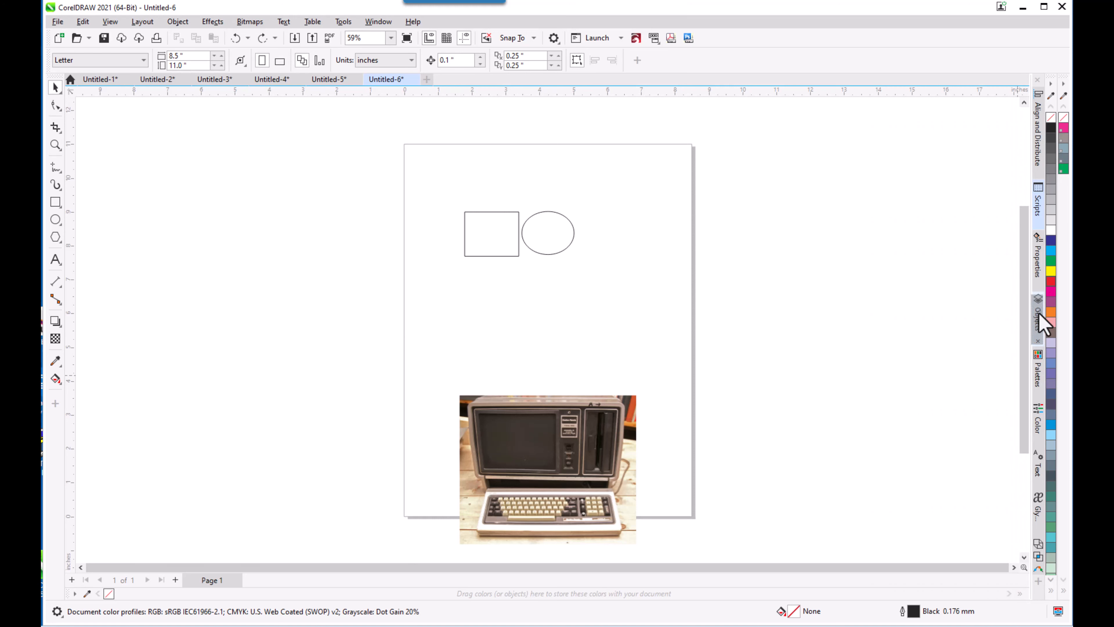
pyautogui.click(1040, 315)
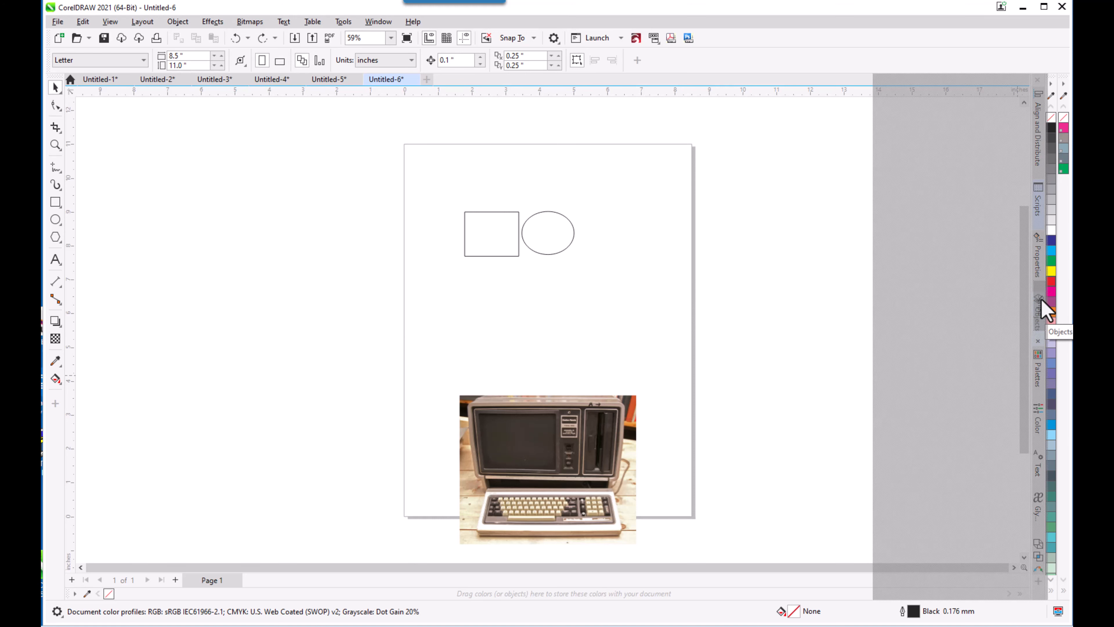
pyautogui.moveTo(1043, 321)
pyautogui.mouseDown()
pyautogui.moveTo(1040, 293)
pyautogui.moveTo(910, 364)
pyautogui.mouseUp()
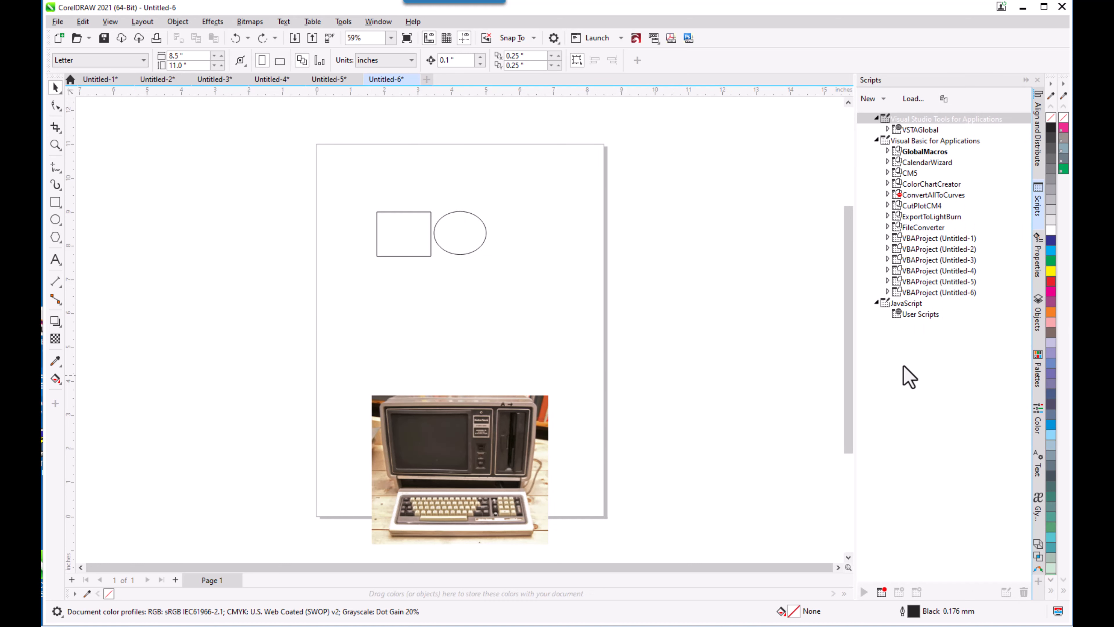
# Step: Show the Objects docker, add a new layer to Page 1 and review the layer's available commands
pyautogui.click(1040, 314)
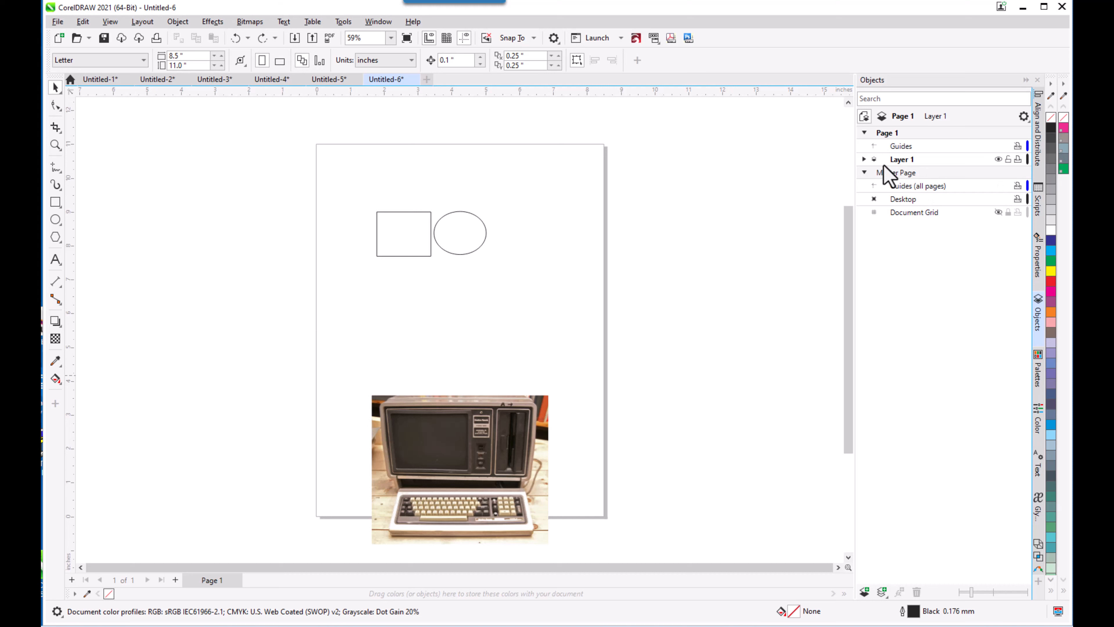
pyautogui.click(864, 591)
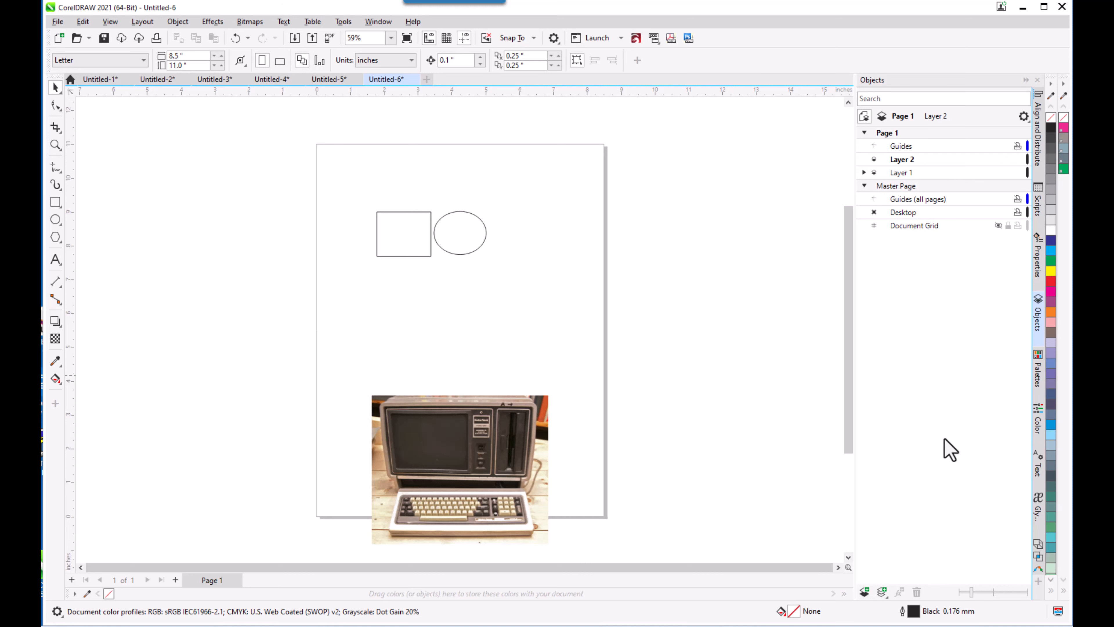
pyautogui.rightClick(908, 160)
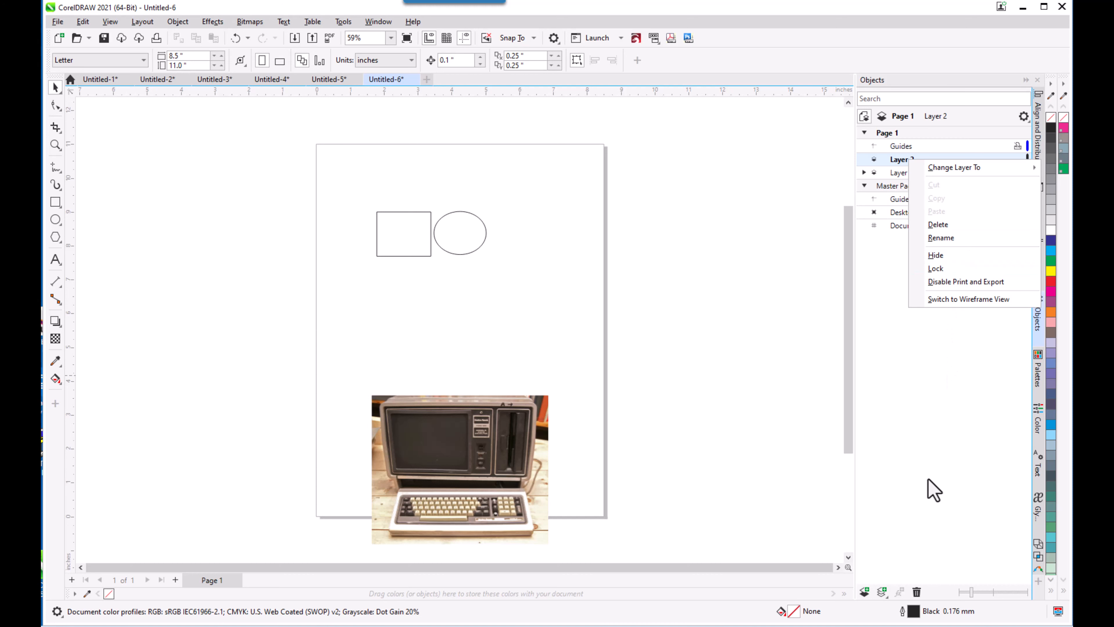
pyautogui.click(922, 462)
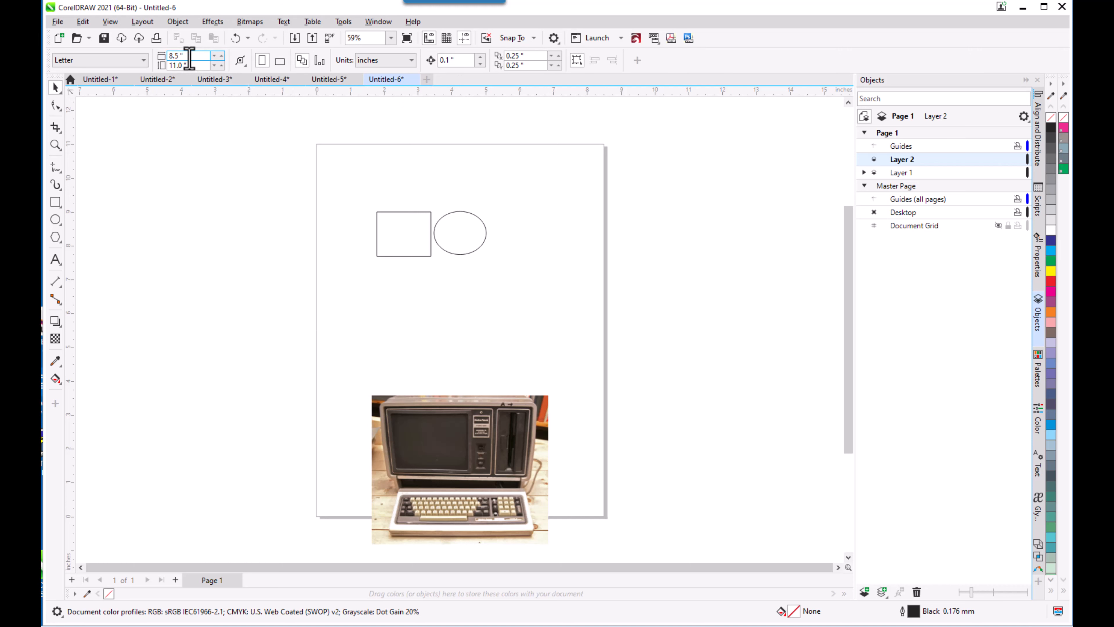
# Step: Select the rectangle and ellipse together and the rectangle alone, comparing the property options with those shown when nothing is selected
pyautogui.moveTo(259, 178); pyautogui.dragTo(575, 319)
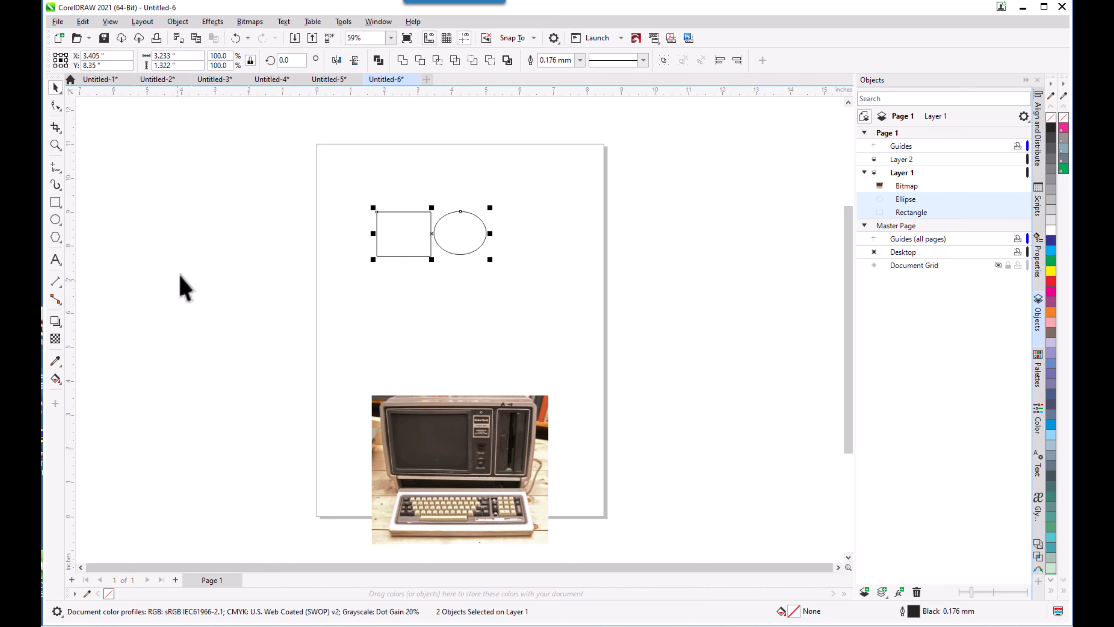
pyautogui.click(339, 314)
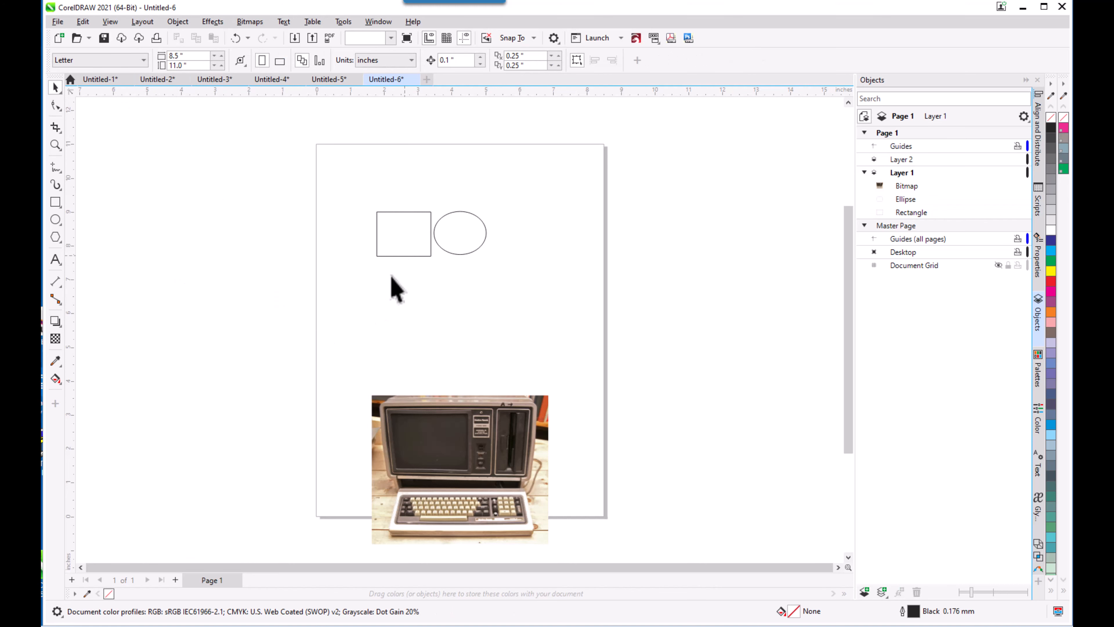
pyautogui.click(398, 256)
pyautogui.click(398, 256)
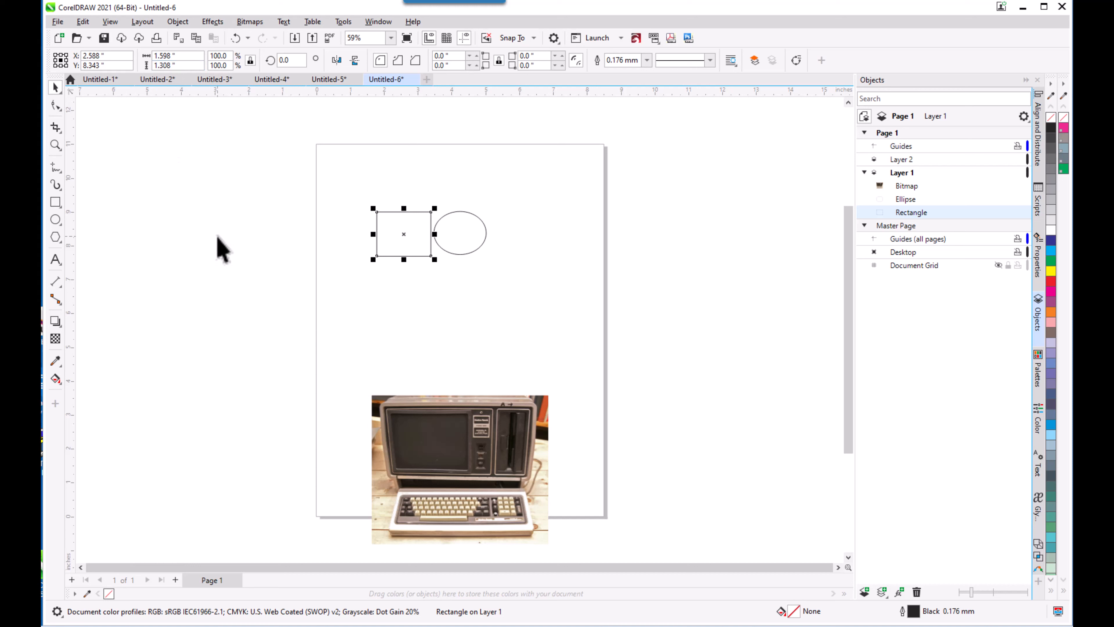
pyautogui.click(224, 267)
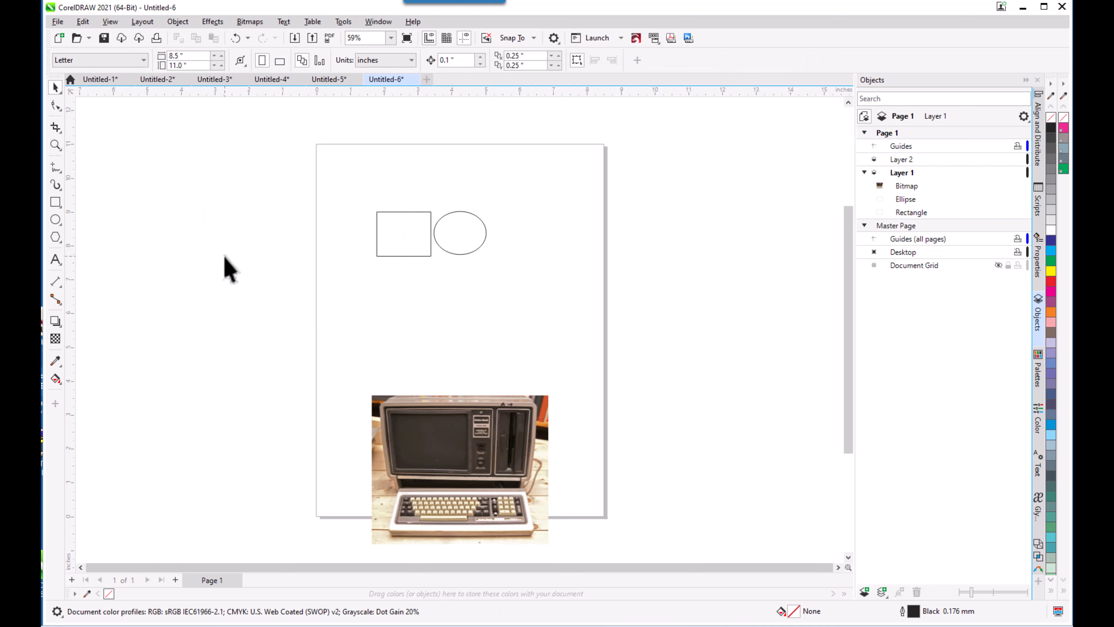
pyautogui.click(415, 212)
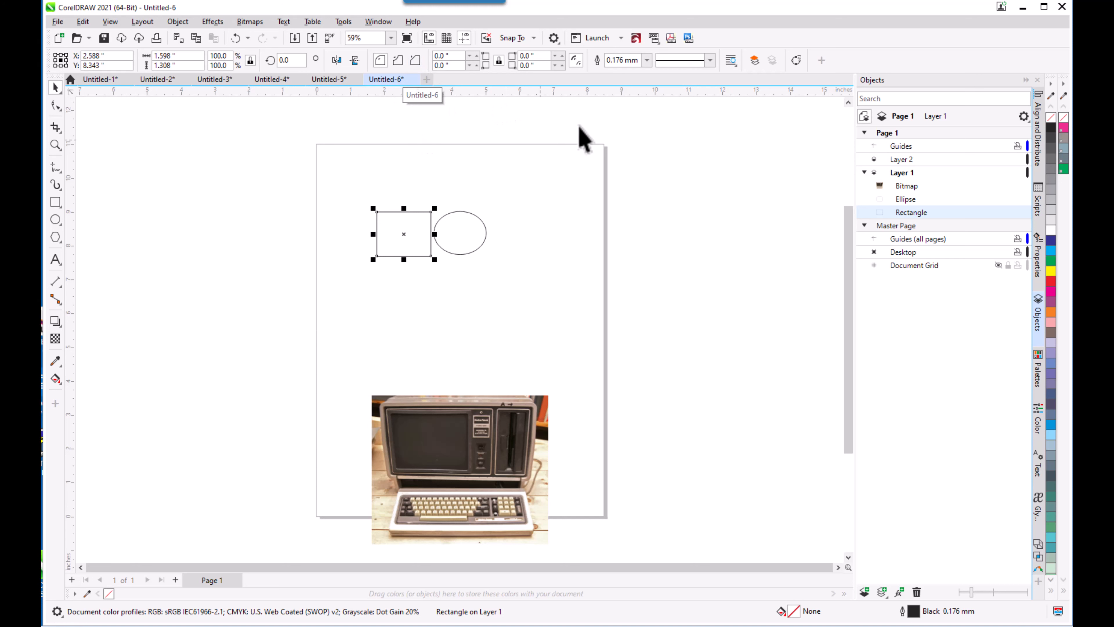
pyautogui.click(656, 229)
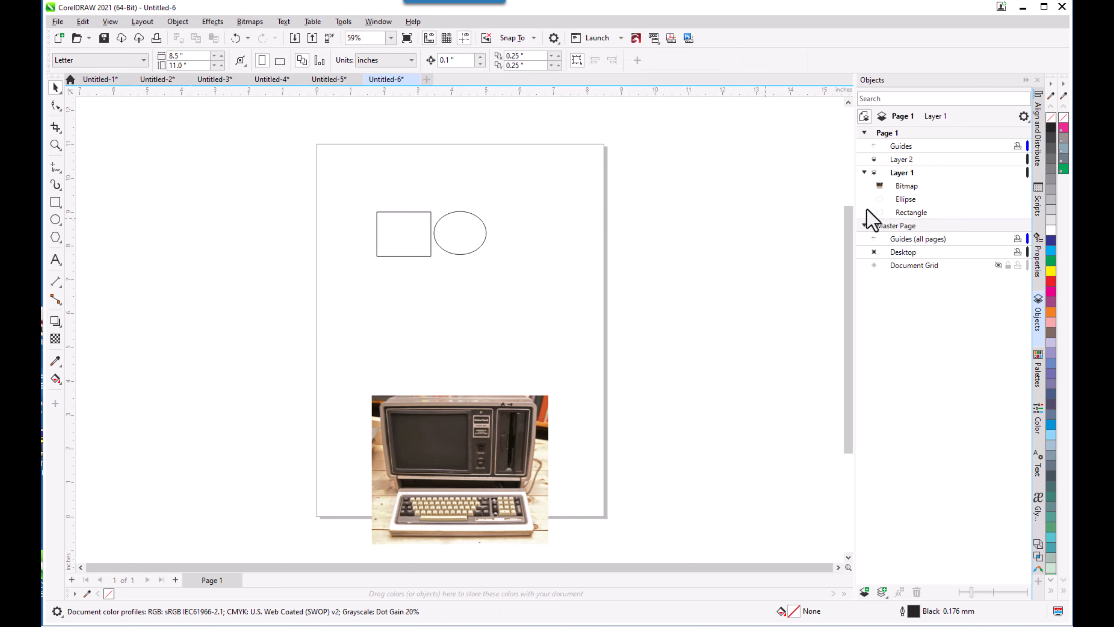
# Step: Review the list of available dockers and the workspace choices, leaving the current workspace unchanged
pyautogui.click(379, 22)
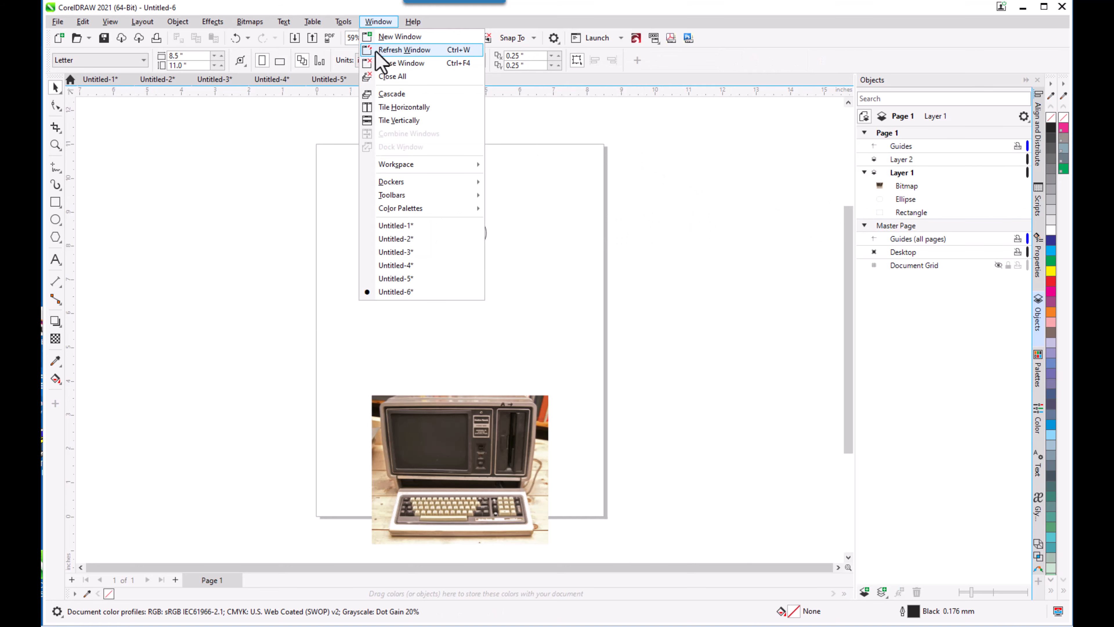
pyautogui.moveTo(431, 183)
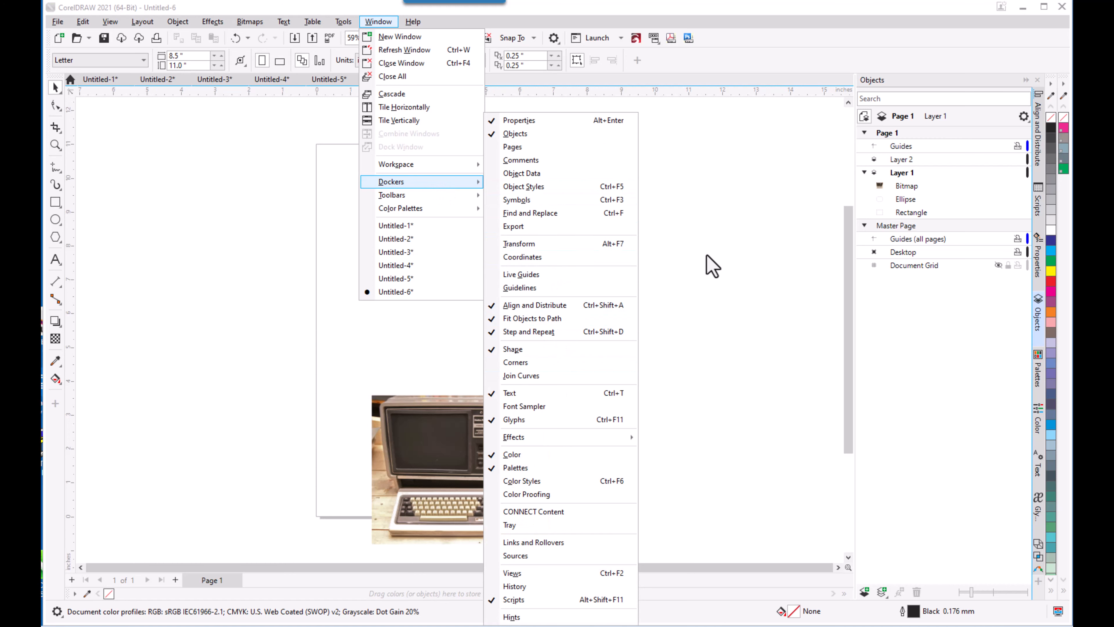
pyautogui.click(707, 264)
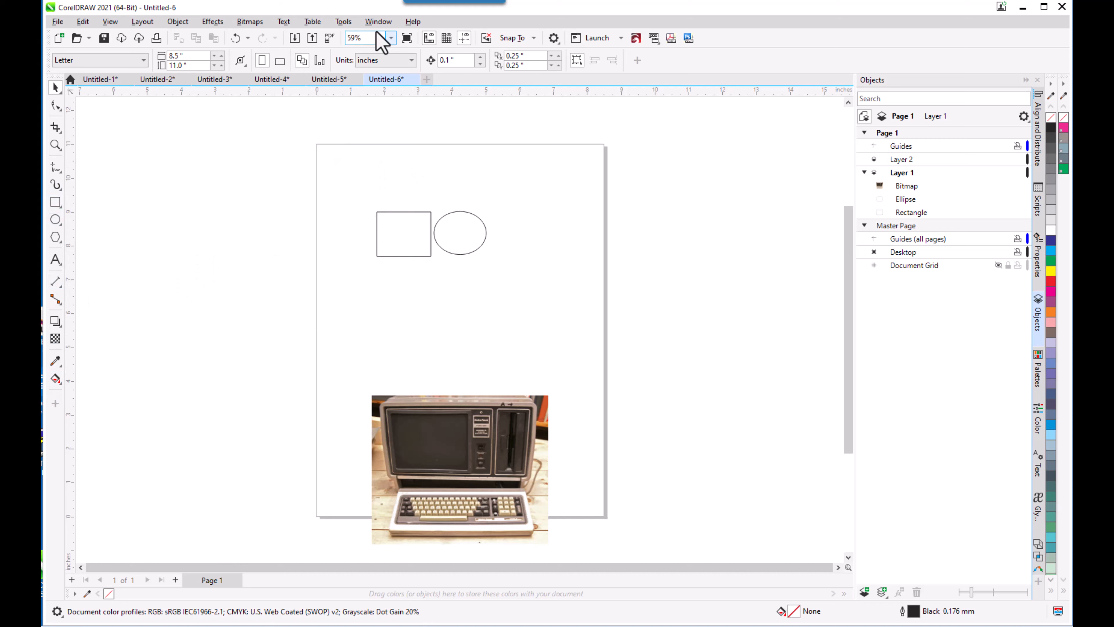
pyautogui.click(377, 22)
pyautogui.moveTo(450, 165)
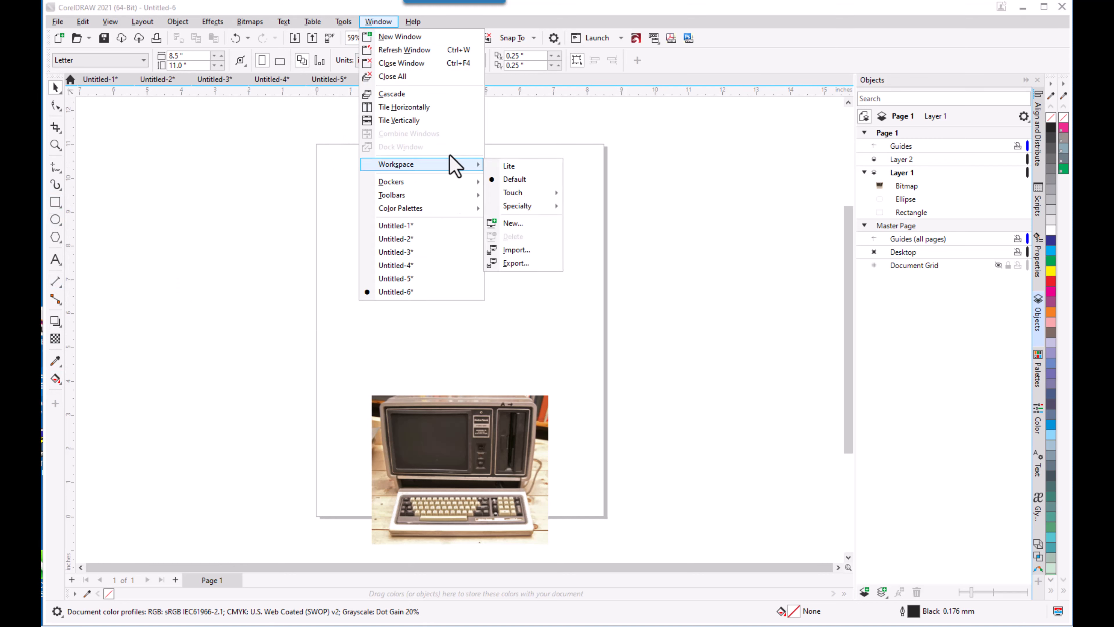
pyautogui.moveTo(446, 184)
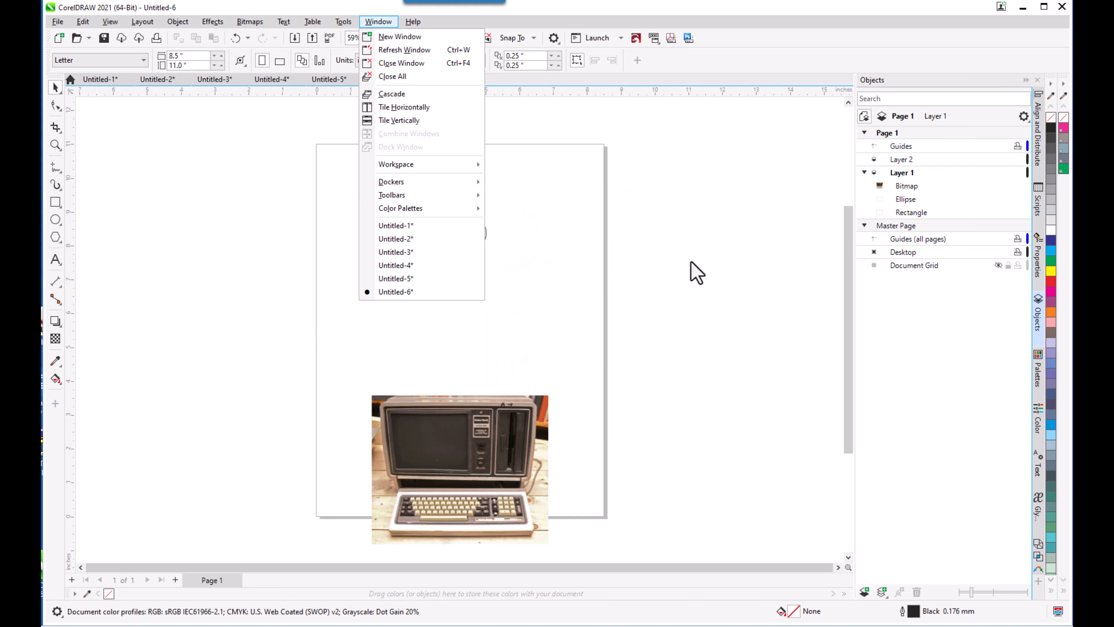
pyautogui.click(698, 272)
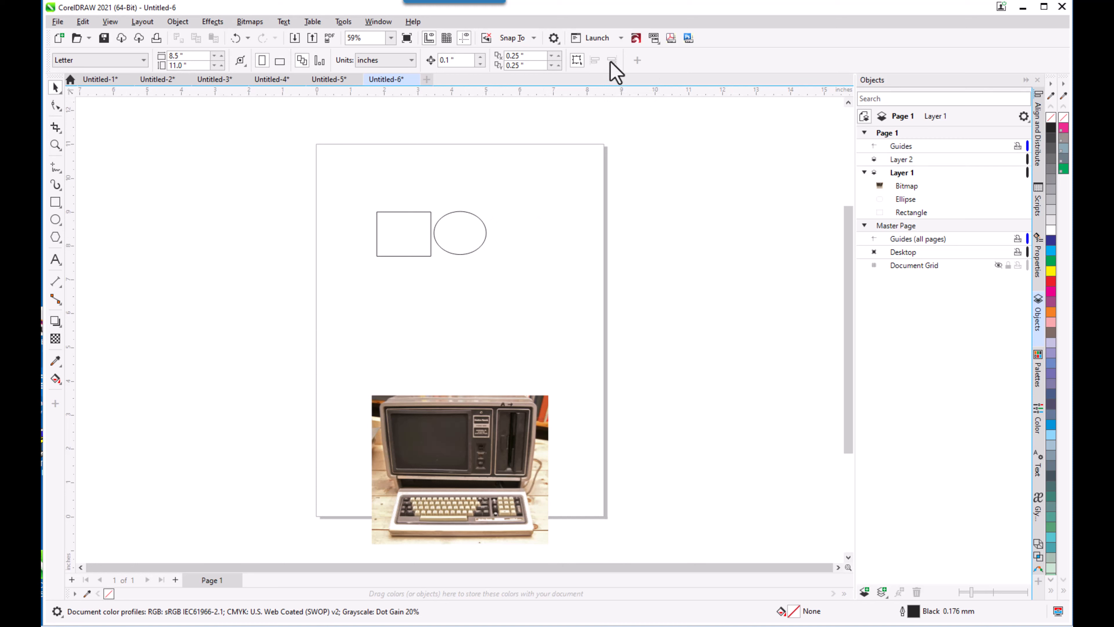
# Step: Select the ellipse alone and the rectangle and ellipse together, comparing the property options shown for each selection
pyautogui.click(476, 252)
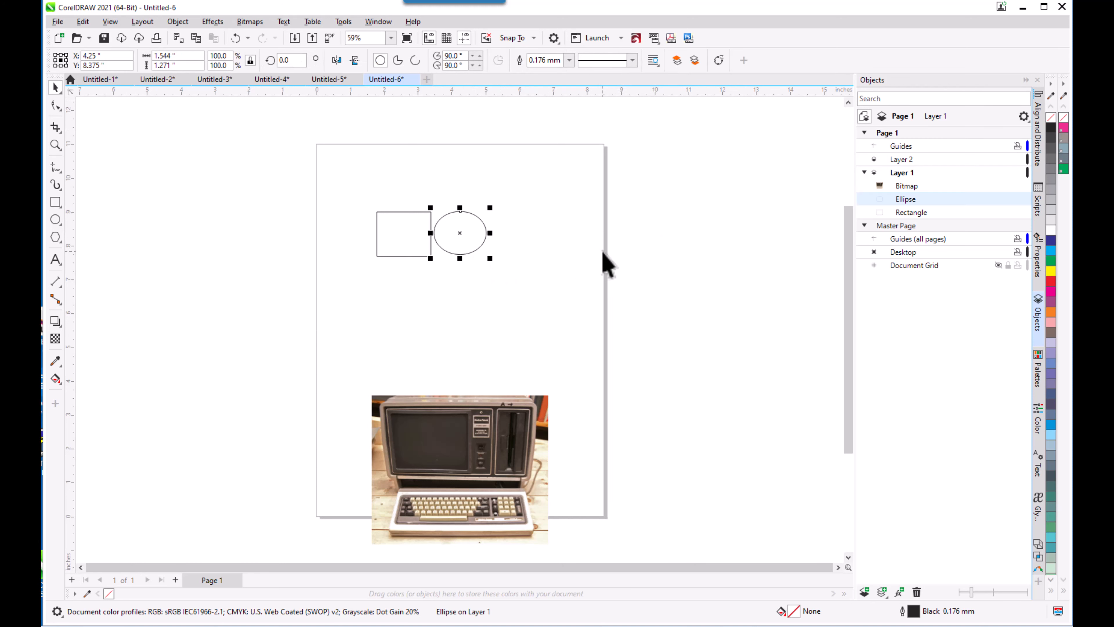
pyautogui.click(532, 289)
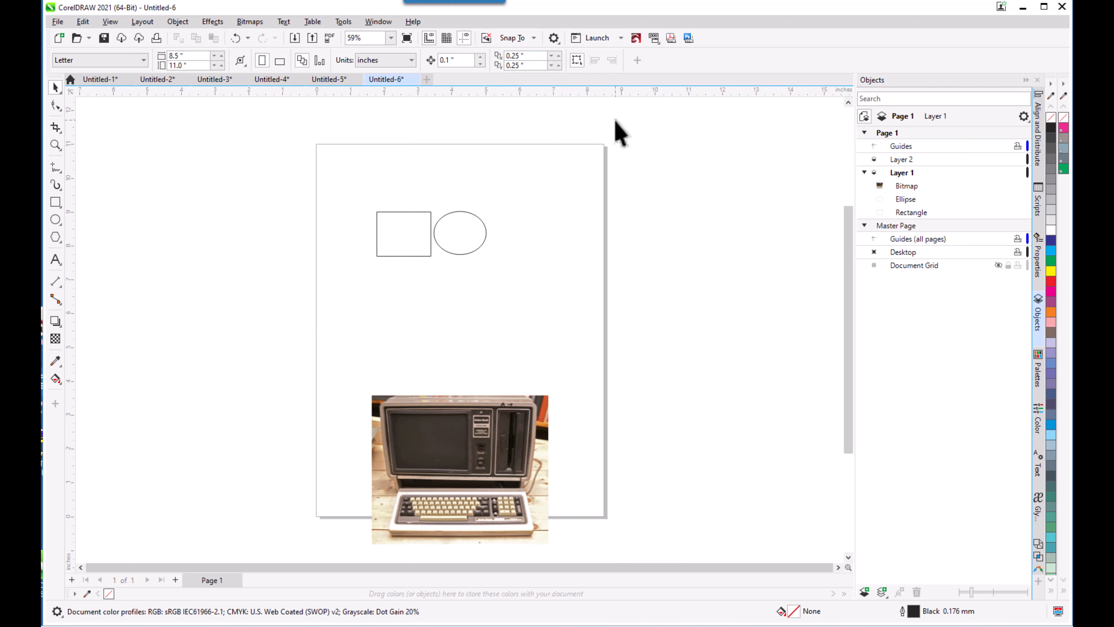
pyautogui.moveTo(335, 177); pyautogui.dragTo(543, 317)
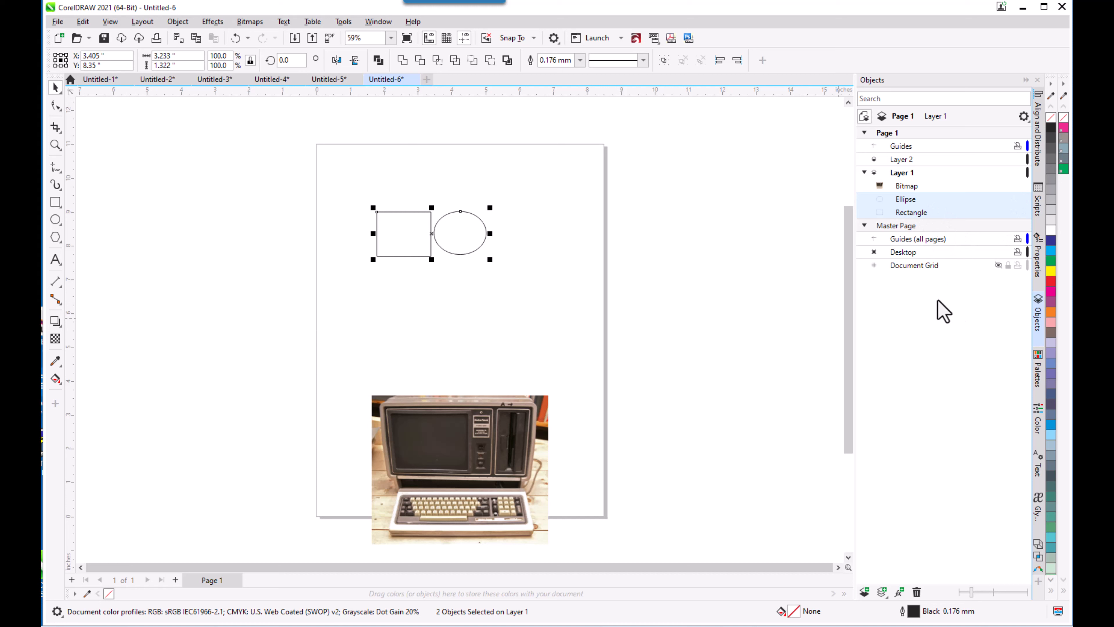
pyautogui.click(500, 314)
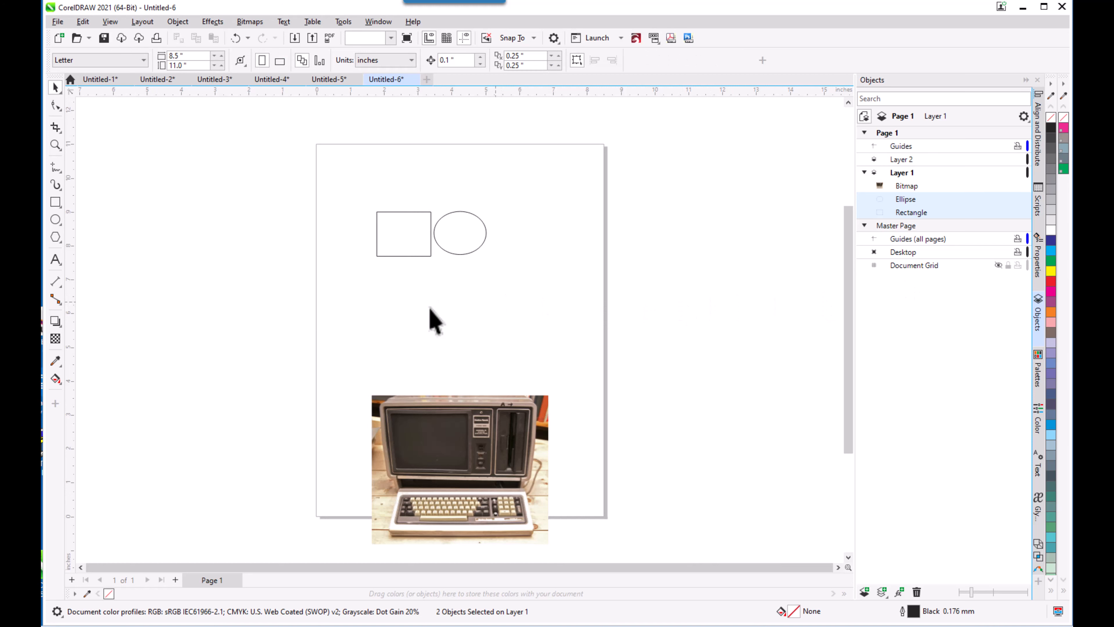
# Step: Add the artistic text "A" in Arial below the rectangle, enlarge it to about 79 pt and centre it on the ellipse
pyautogui.click(60, 265)
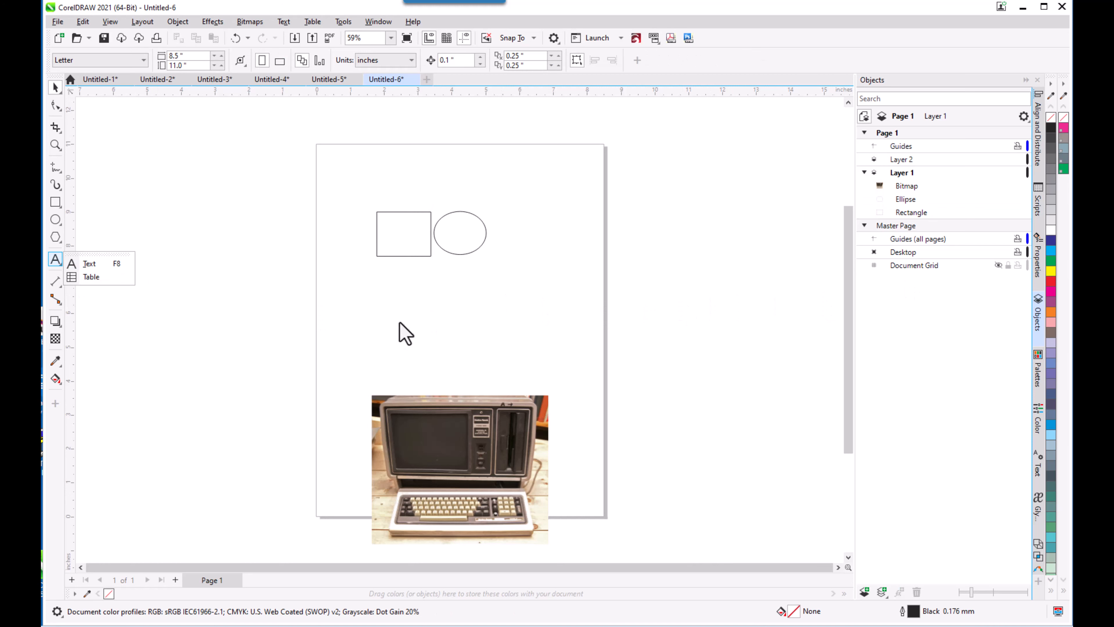
pyautogui.click(106, 269)
pyautogui.click(374, 286)
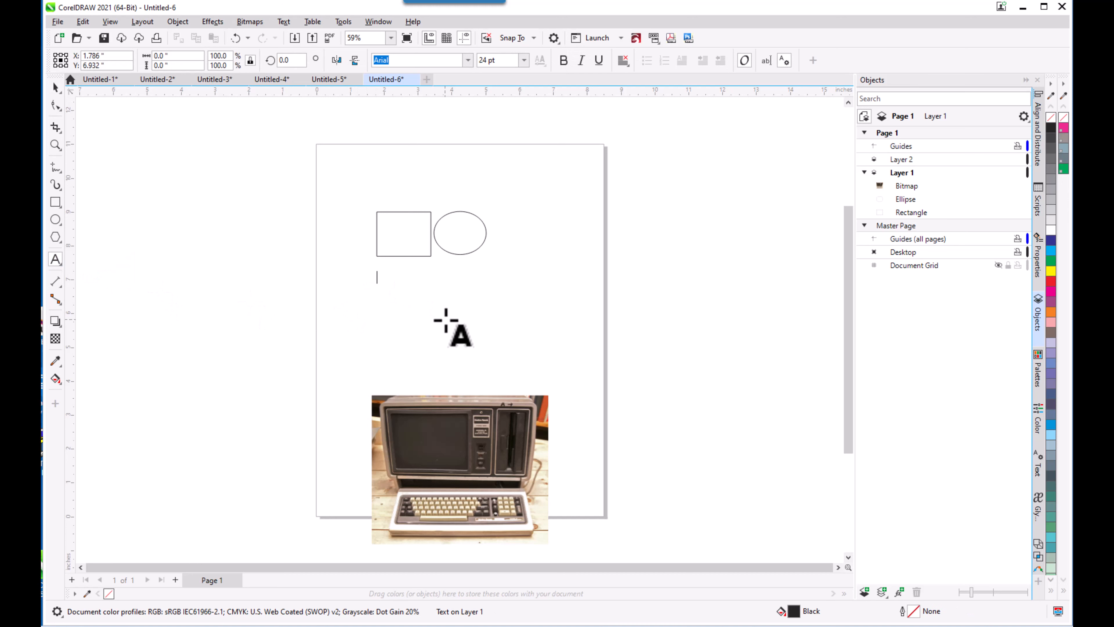
pyautogui.write('A')
pyautogui.press('Escape')
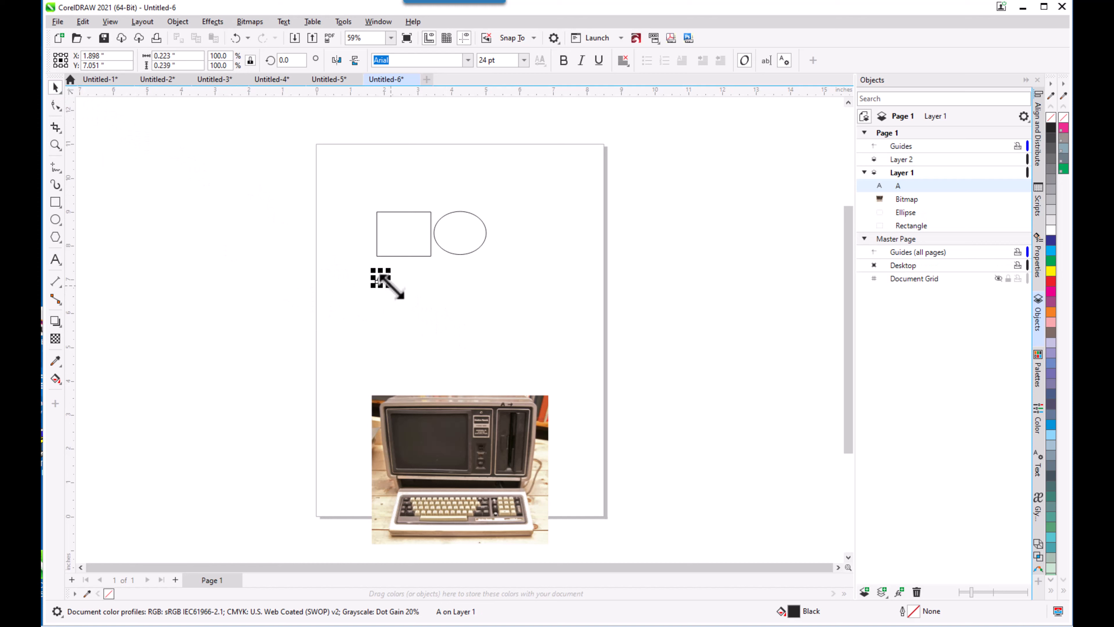
pyautogui.moveTo(389, 284); pyautogui.dragTo(460, 231)
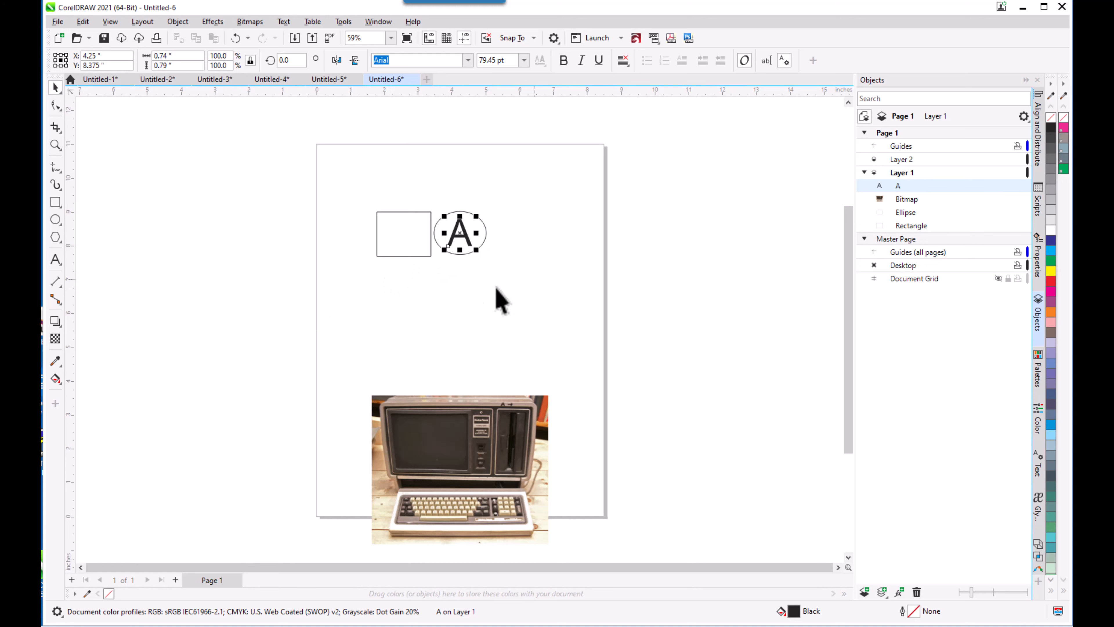
# Step: Switch the document view mode to Normal and clear the selection
pyautogui.click(112, 26)
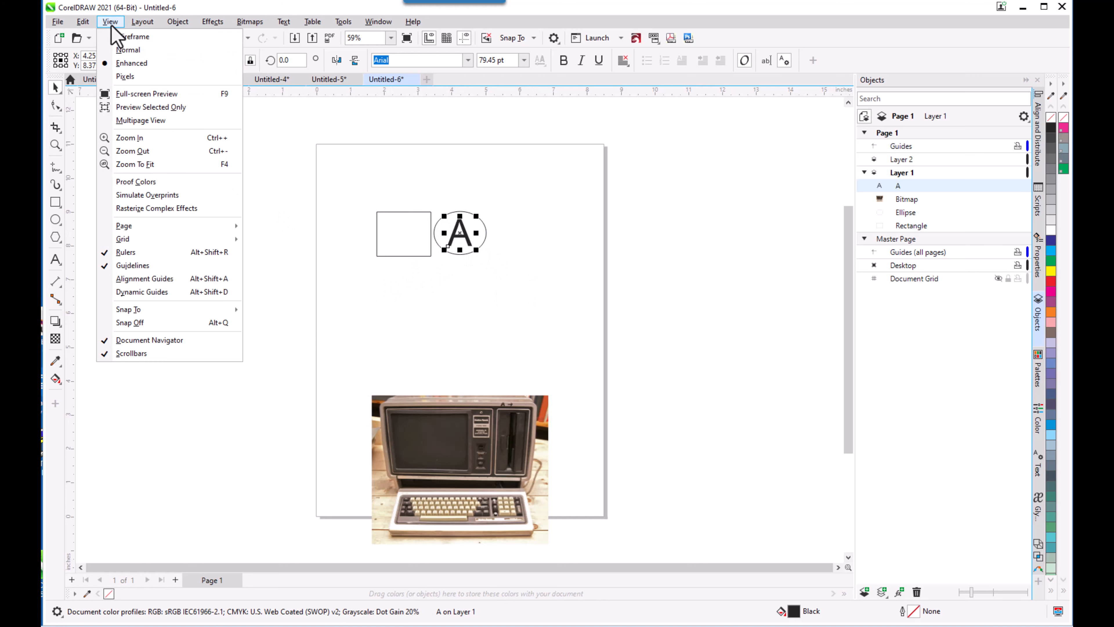
pyautogui.click(135, 51)
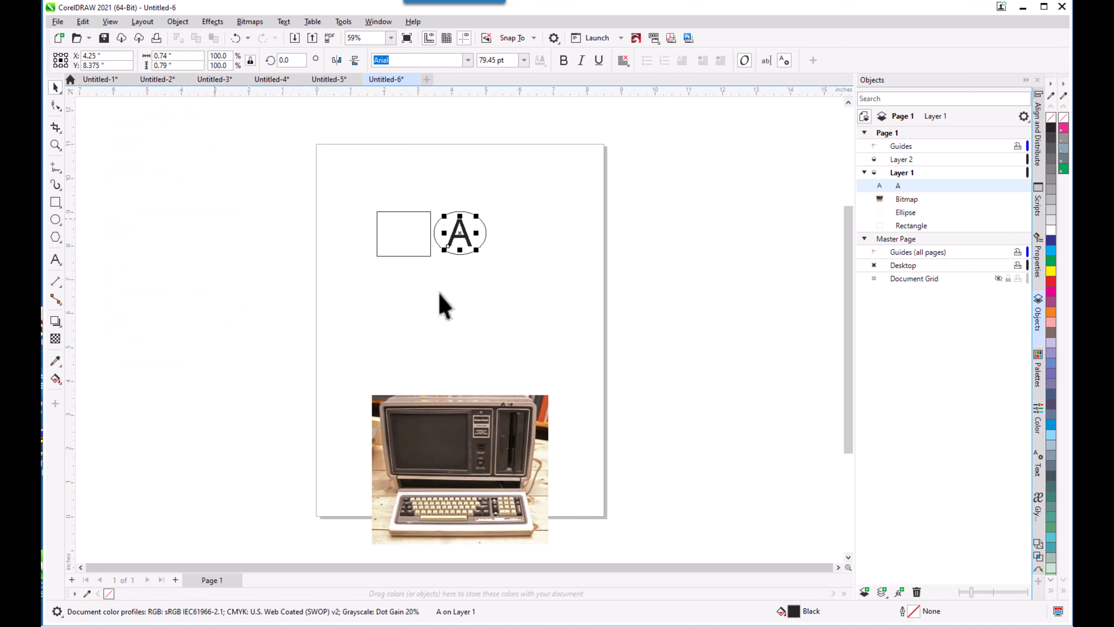
pyautogui.click(466, 315)
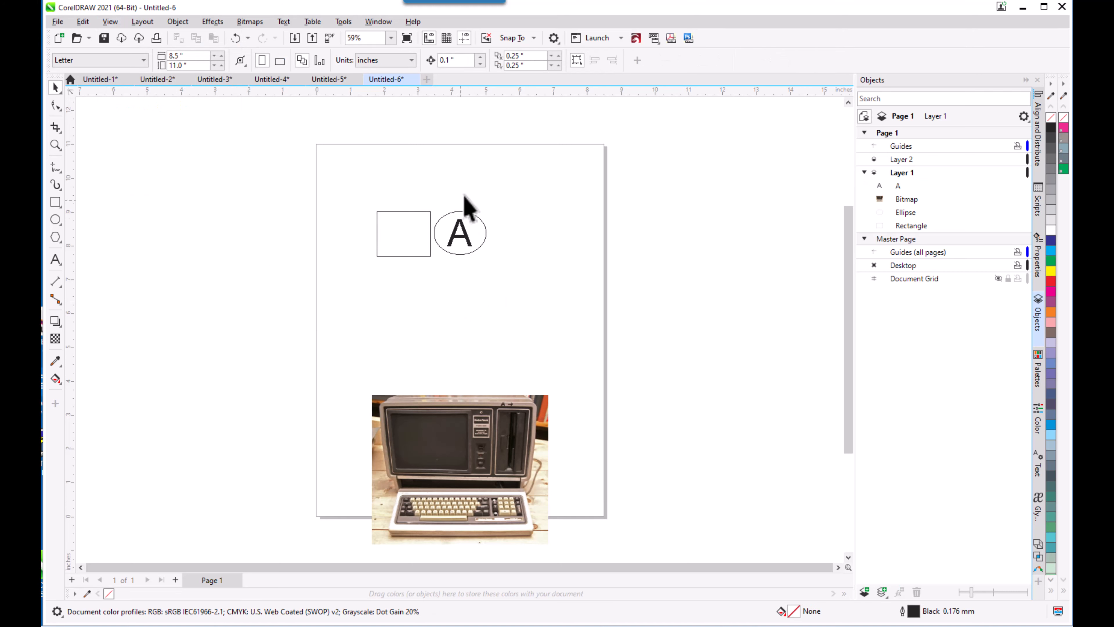
# Step: Select the letter A and ellipse together to identify them in the object list, and fill the ellipse alone with yellow
pyautogui.moveTo(418, 177); pyautogui.dragTo(518, 294)
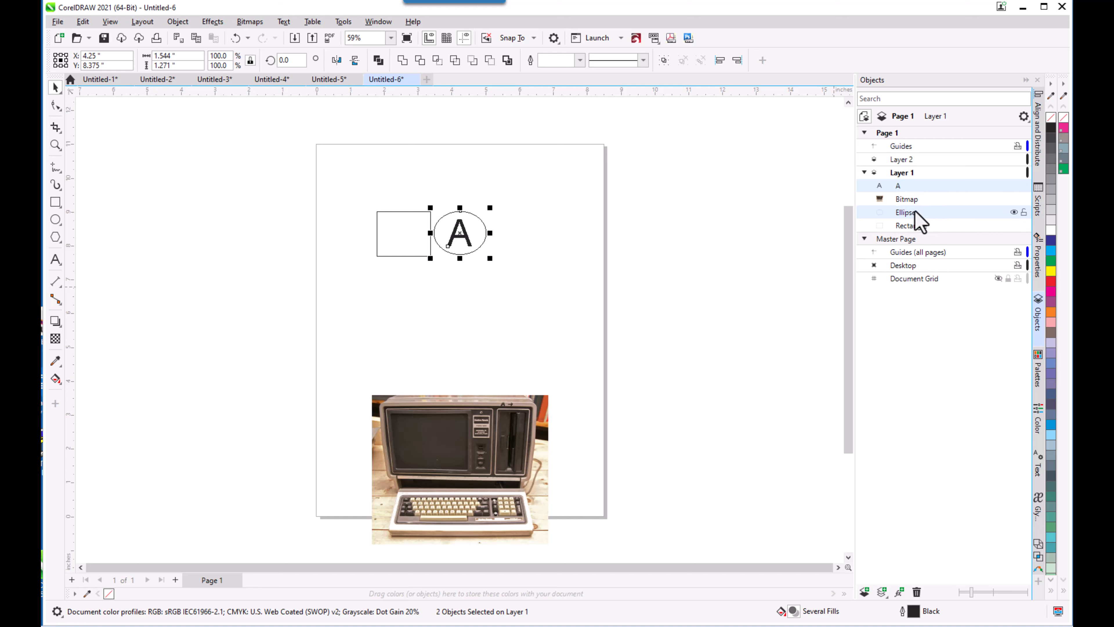
pyautogui.click(514, 276)
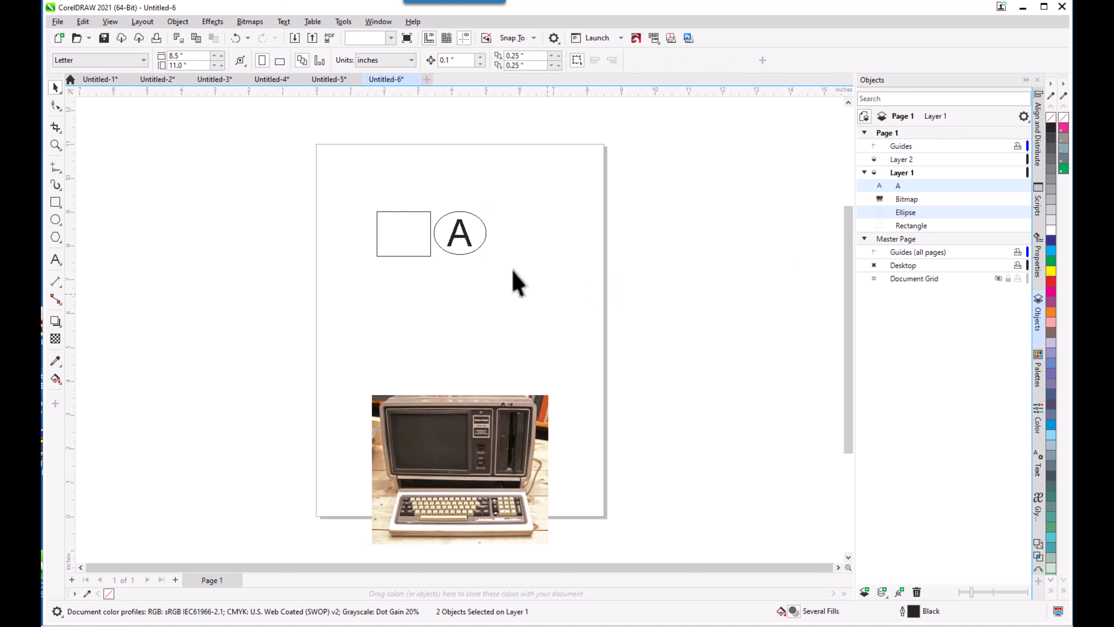
pyautogui.click(483, 246)
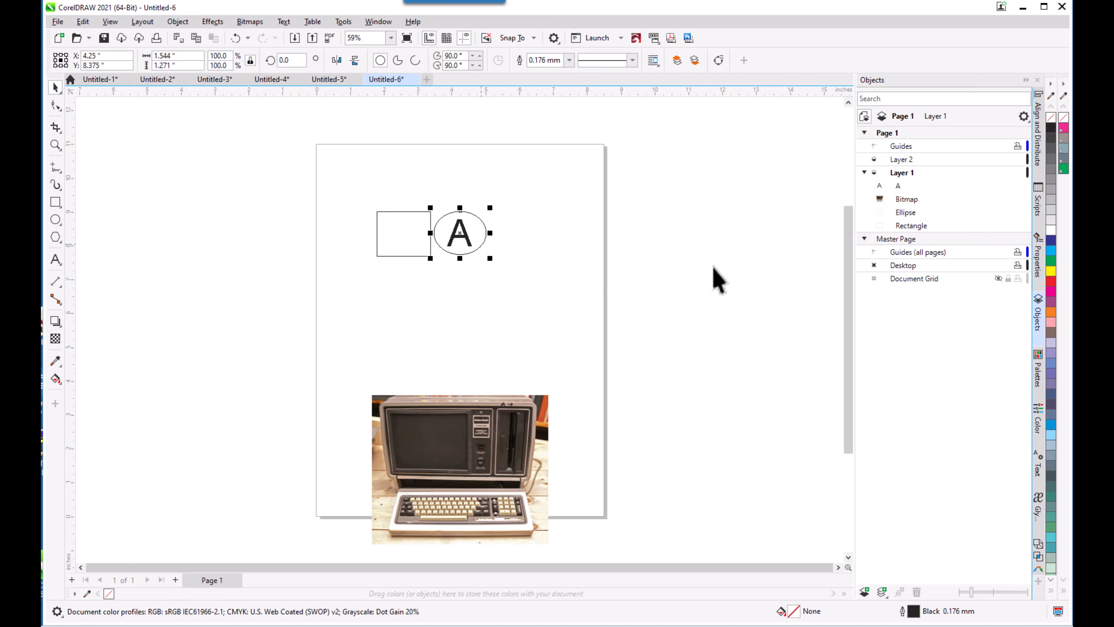
pyautogui.click(1051, 271)
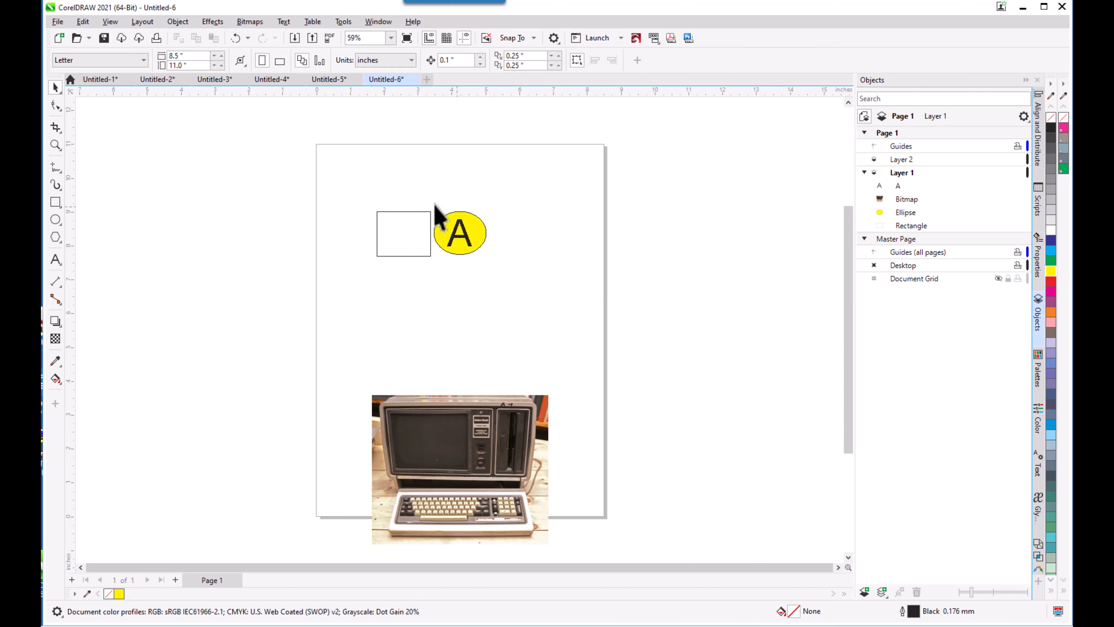
# Step: Reorder the objects on Layer 1 so the letter A sits directly beneath the yellow ellipse
pyautogui.moveTo(418, 187); pyautogui.dragTo(540, 275)
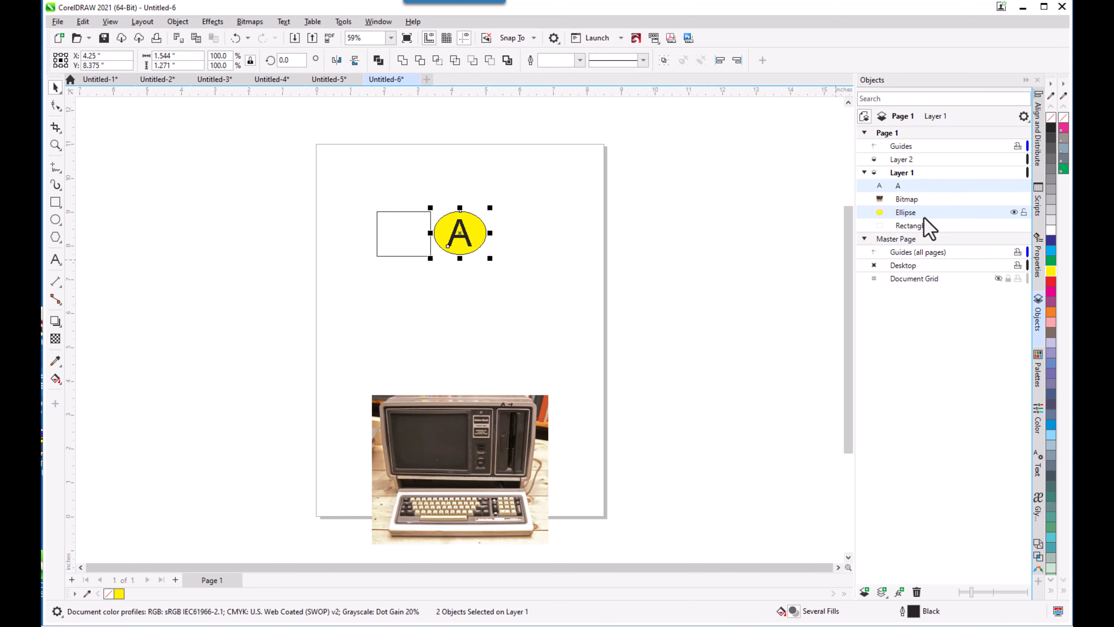
pyautogui.click(920, 187)
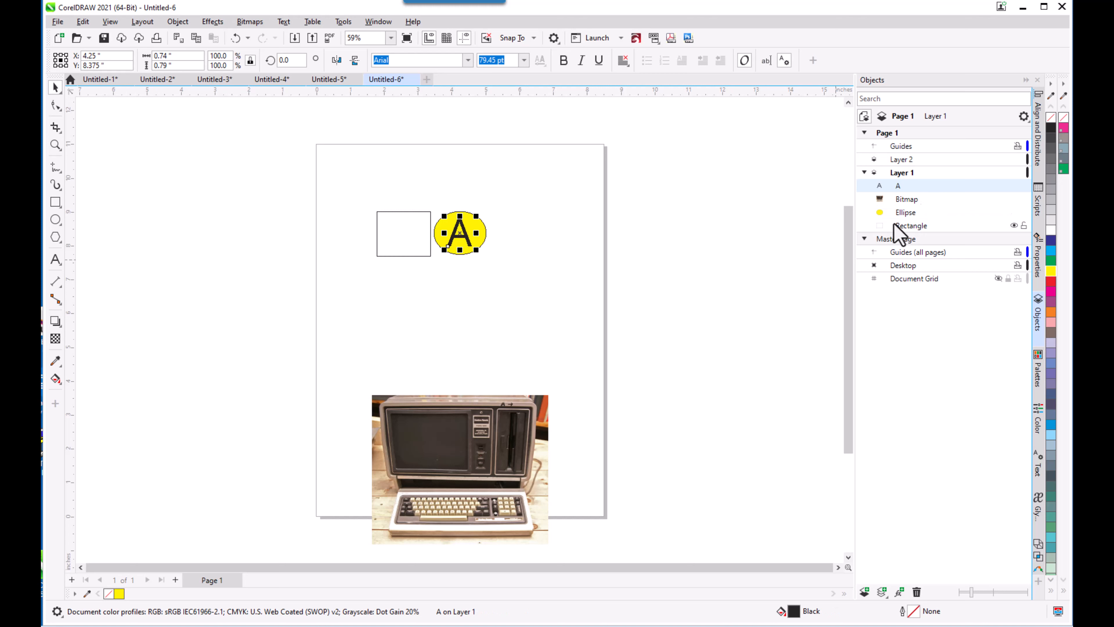
pyautogui.click(904, 199)
pyautogui.click(903, 190)
pyautogui.moveTo(901, 188); pyautogui.dragTo(906, 219)
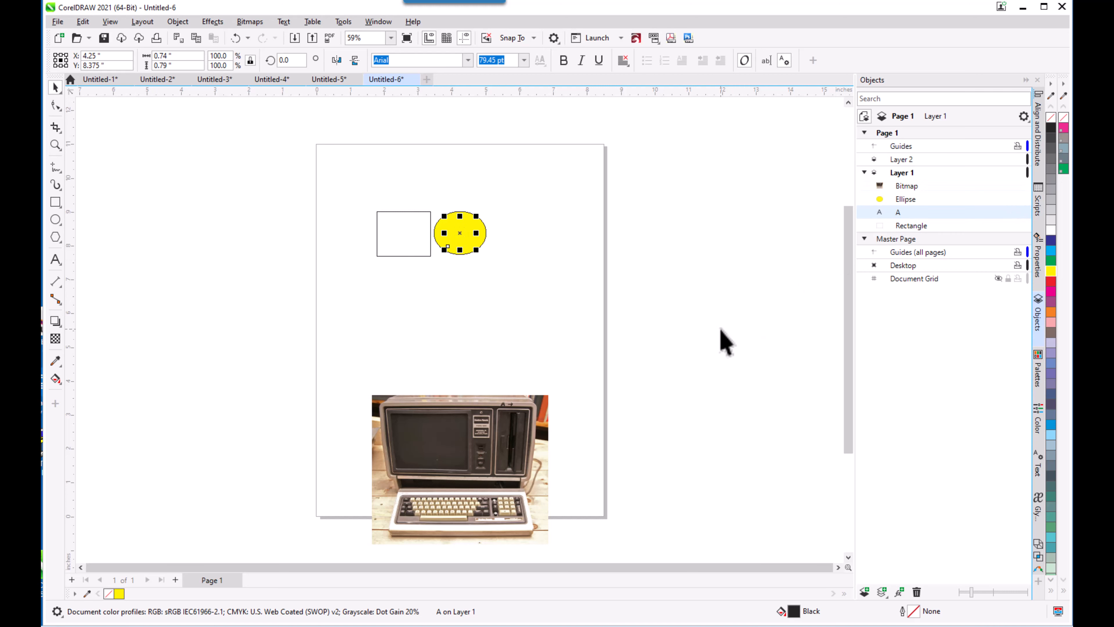
pyautogui.click(492, 288)
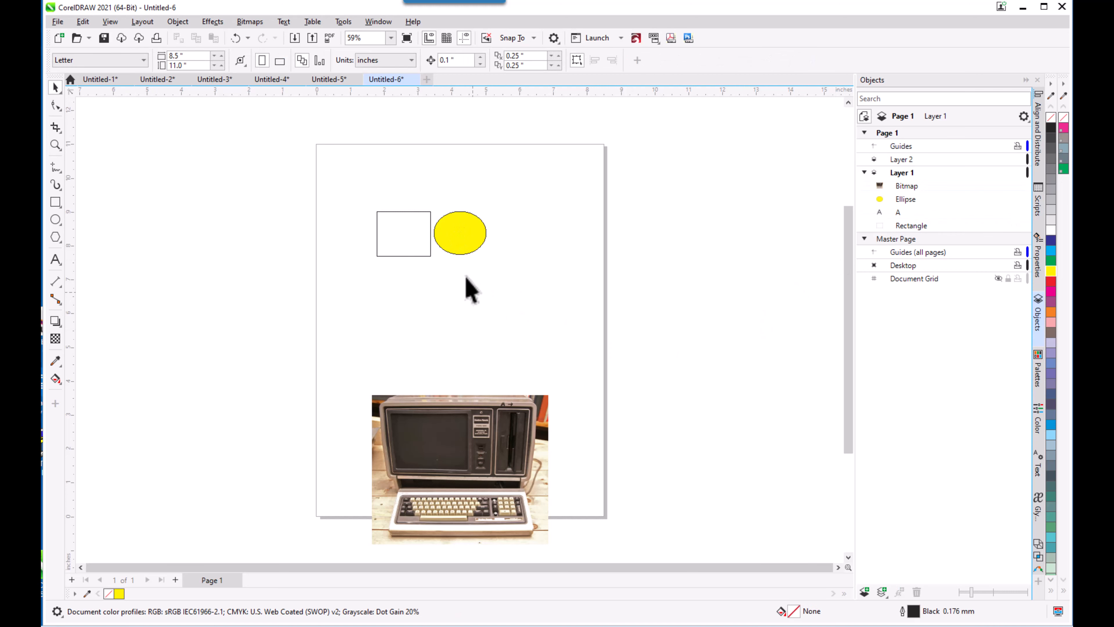
# Step: Select the yellow ellipse on the page, and select the letter A hidden behind it
pyautogui.click(460, 235)
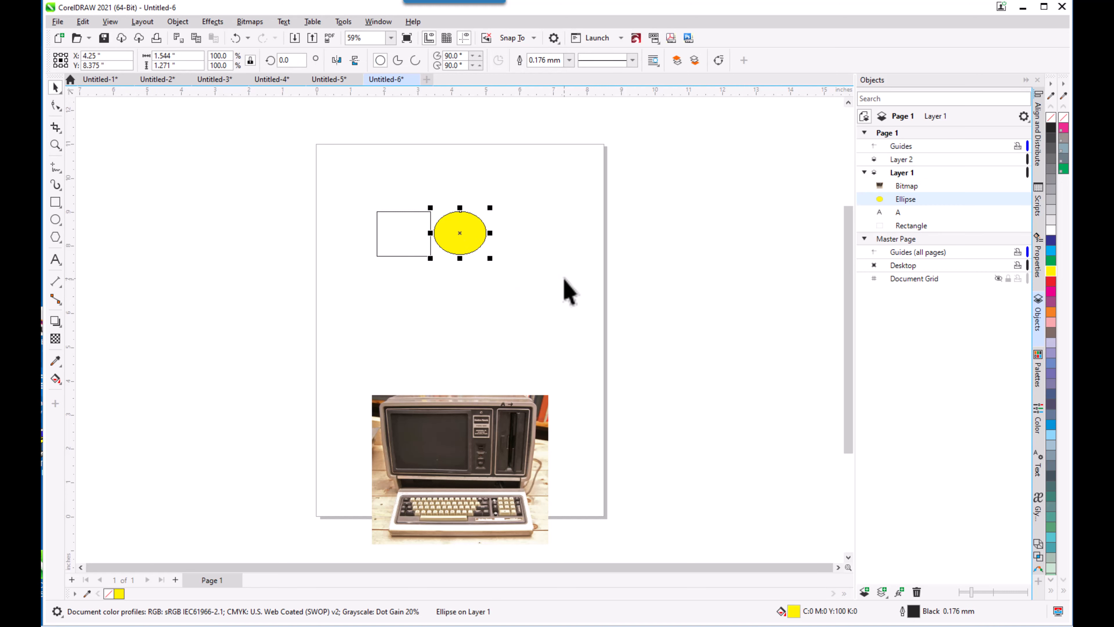
pyautogui.click(544, 294)
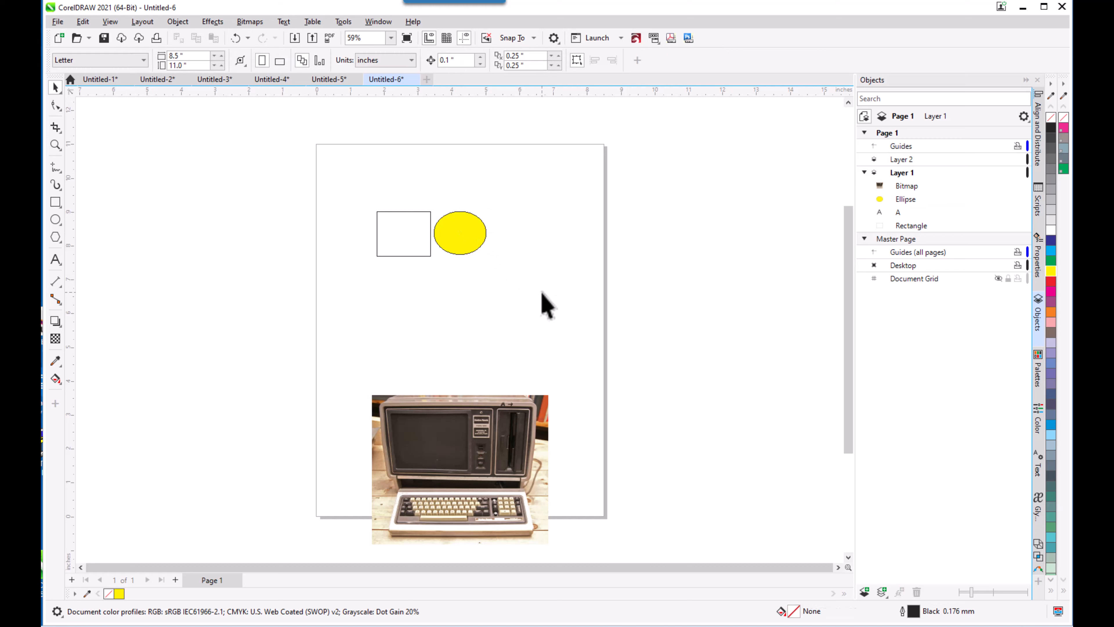
pyautogui.click(459, 235)
pyautogui.keyDown('alt'); pyautogui.click(459, 235); pyautogui.keyUp('alt')
pyautogui.keyDown('alt'); pyautogui.click(459, 235); pyautogui.keyUp('alt')
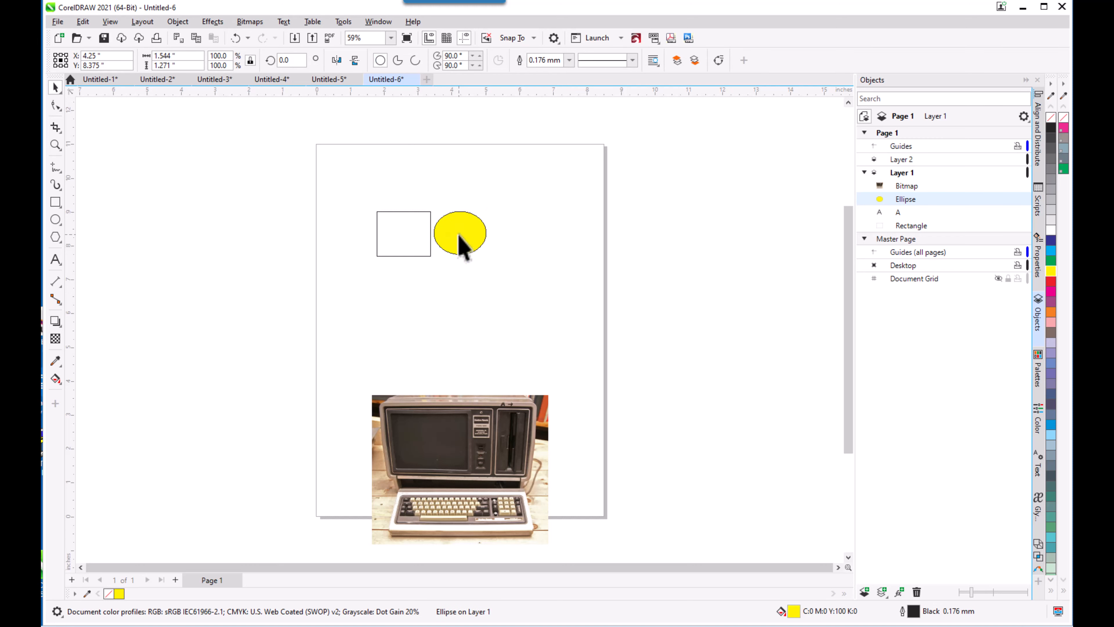
pyautogui.keyDown('alt'); pyautogui.click(459, 234); pyautogui.keyUp('alt')
pyautogui.click(523, 292)
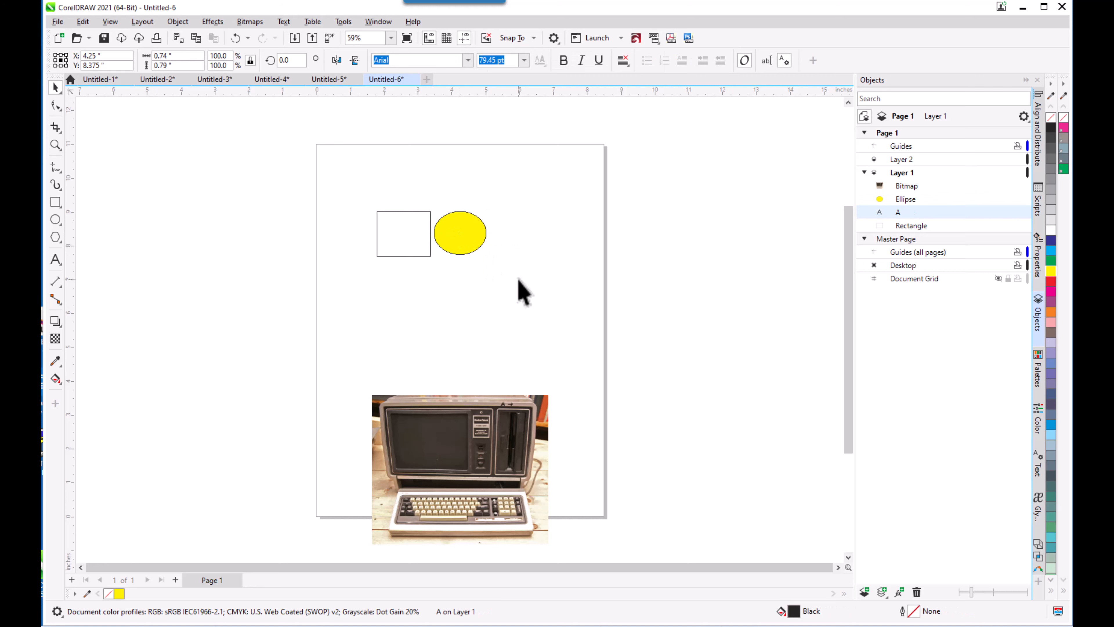
# Step: Bring the hidden letter A forward one level so it sits directly above the yellow ellipse
pyautogui.click(459, 230)
pyautogui.click(177, 21)
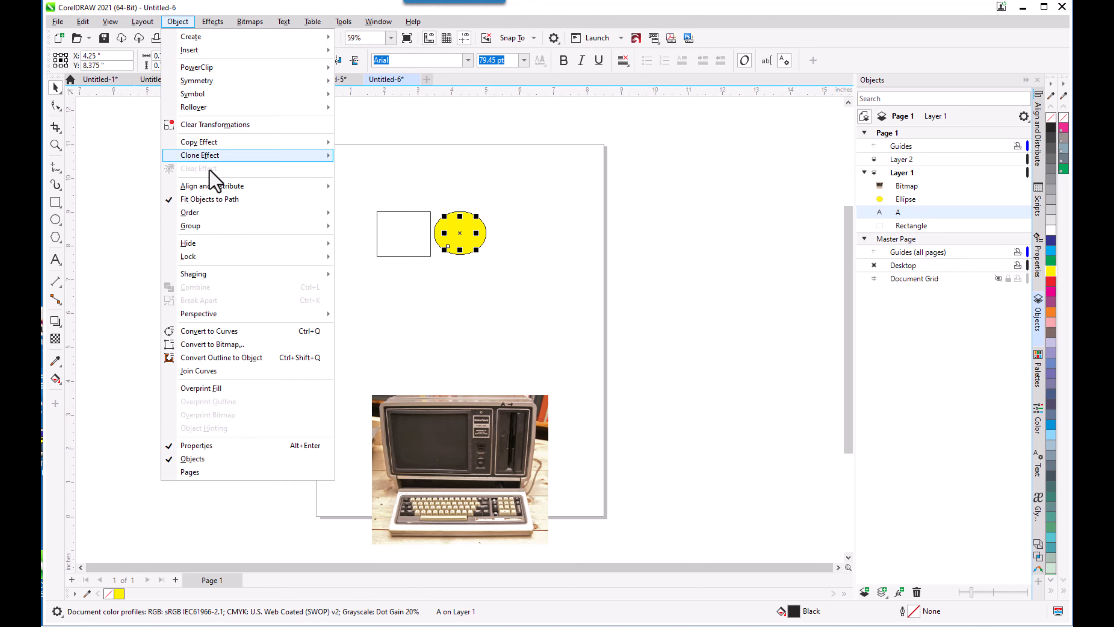
pyautogui.moveTo(225, 212)
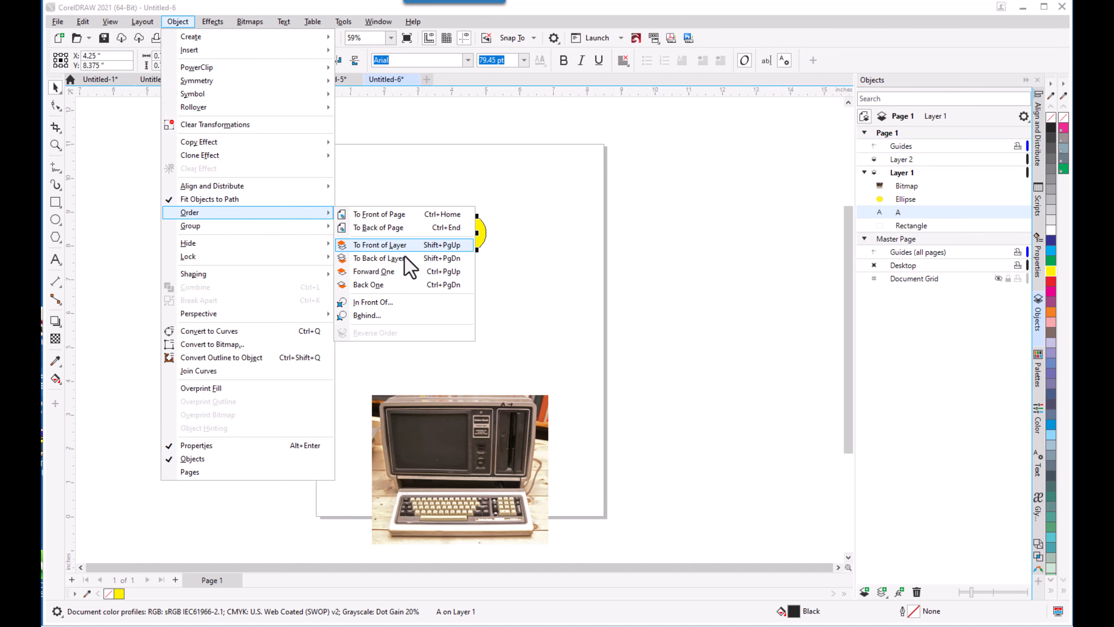
pyautogui.click(387, 272)
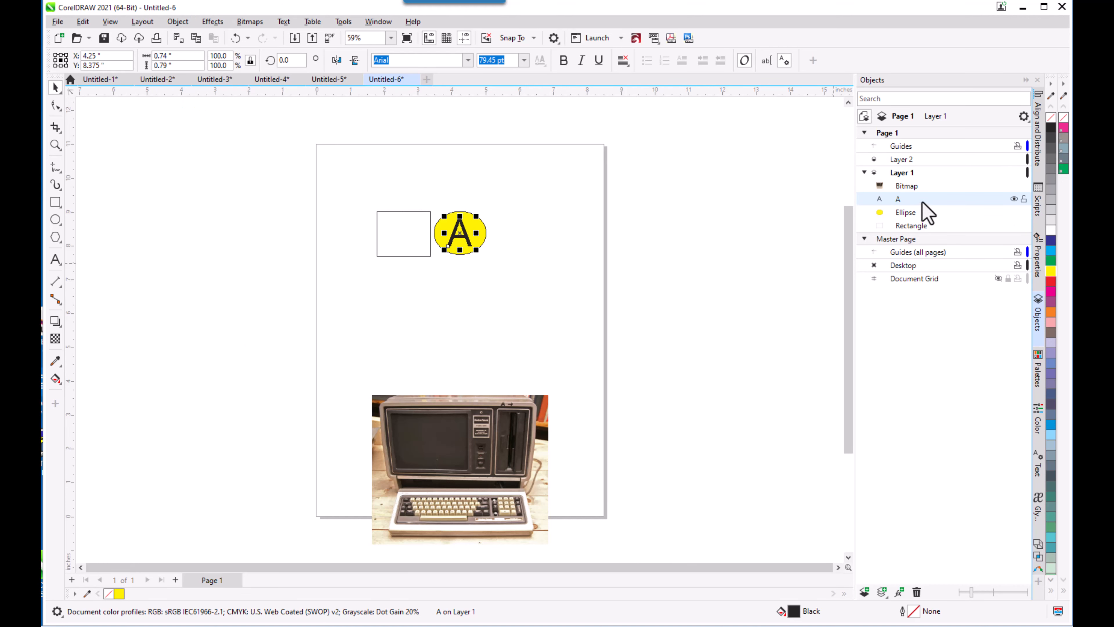
pyautogui.click(694, 308)
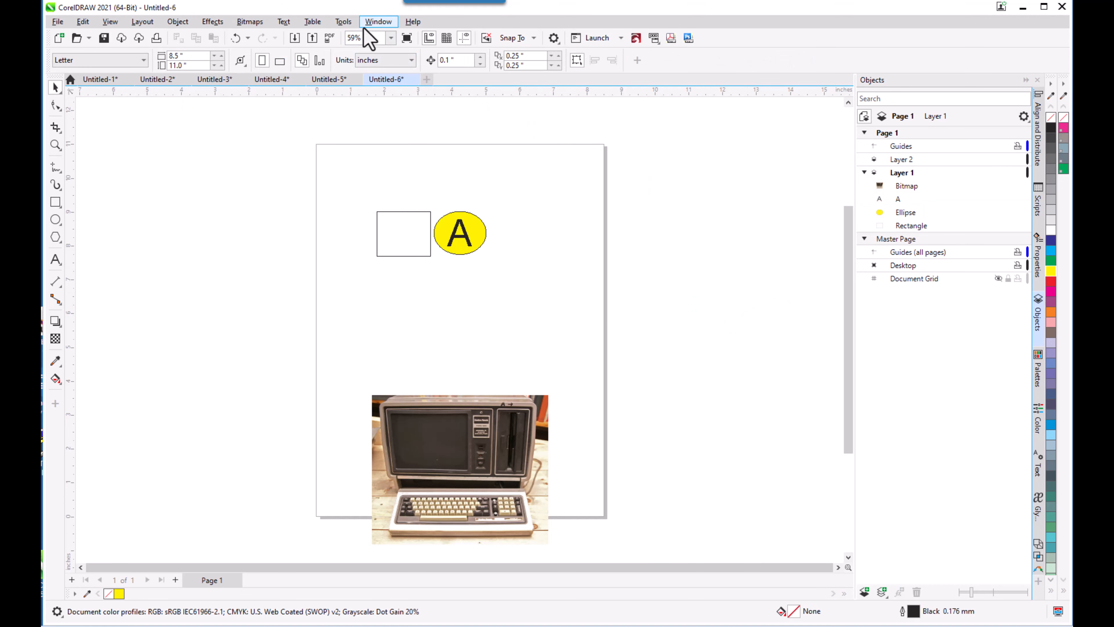
# Step: Look through the available dockers once more and close the list without enabling any
pyautogui.click(376, 22)
pyautogui.moveTo(432, 182)
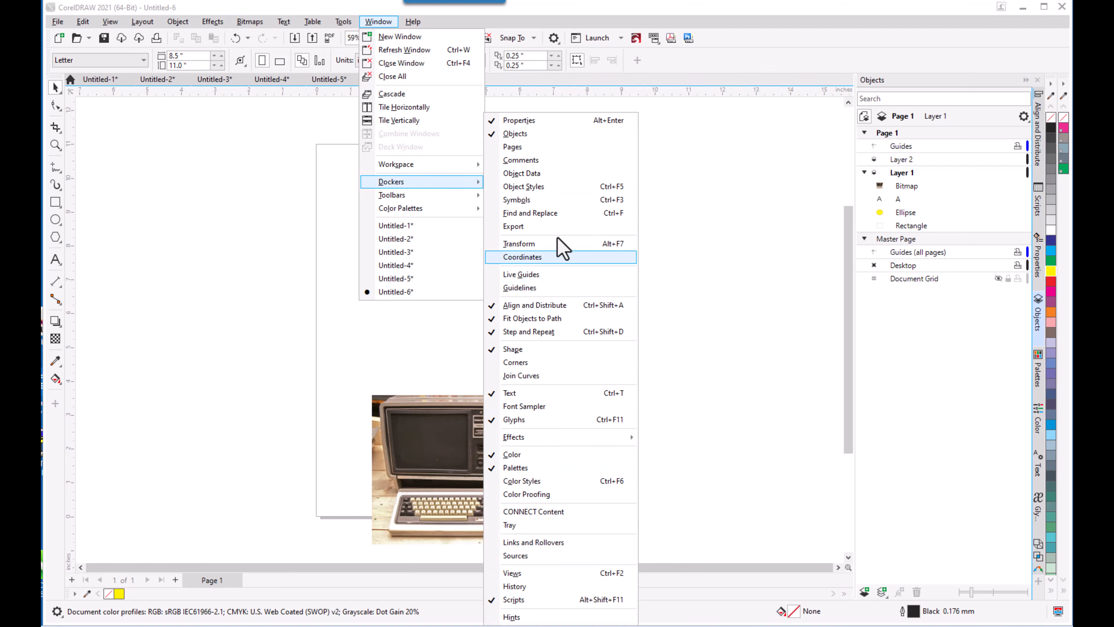
pyautogui.click(713, 160)
pyautogui.click(713, 159)
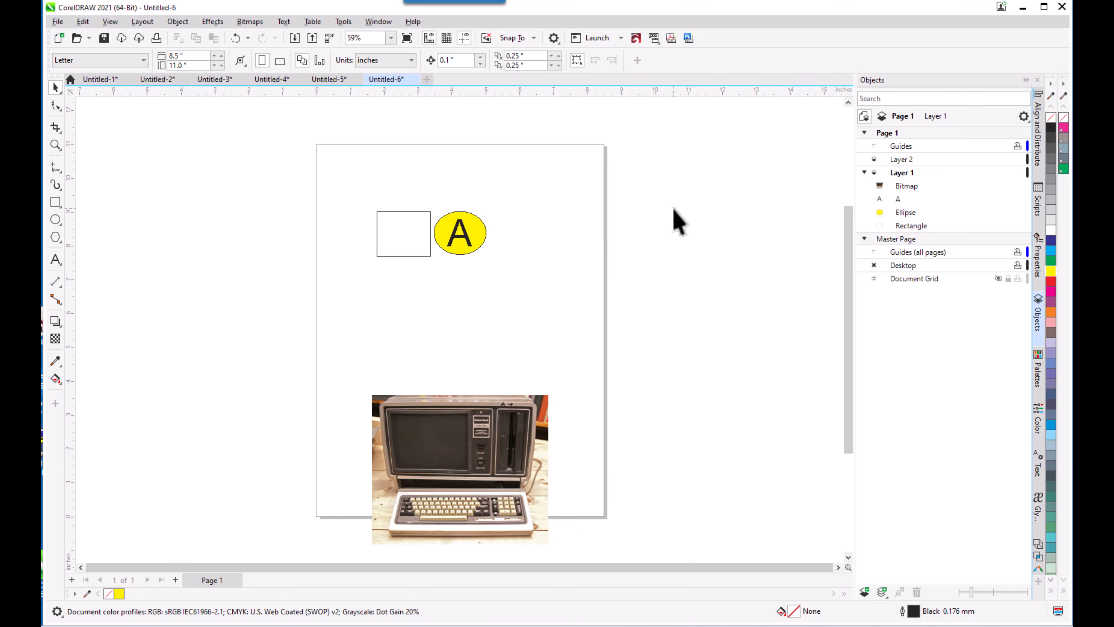
# Step: Select the rectangle, yellow ellipse and letter A together, and review the property bar items offered for multiple objects
pyautogui.moveTo(337, 176); pyautogui.dragTo(566, 327)
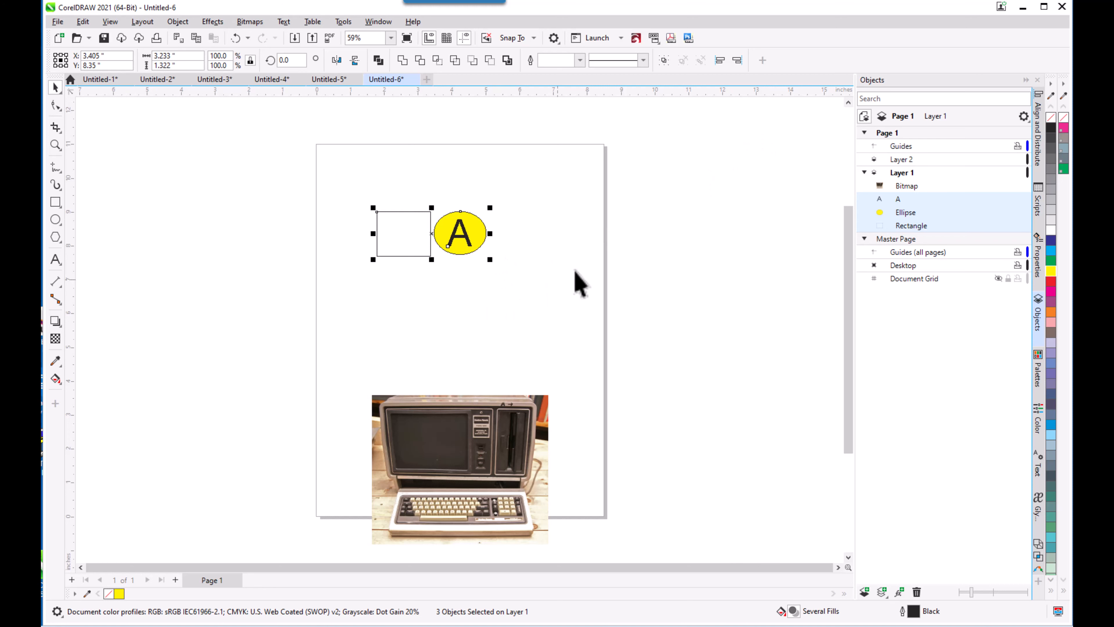
pyautogui.click(763, 60)
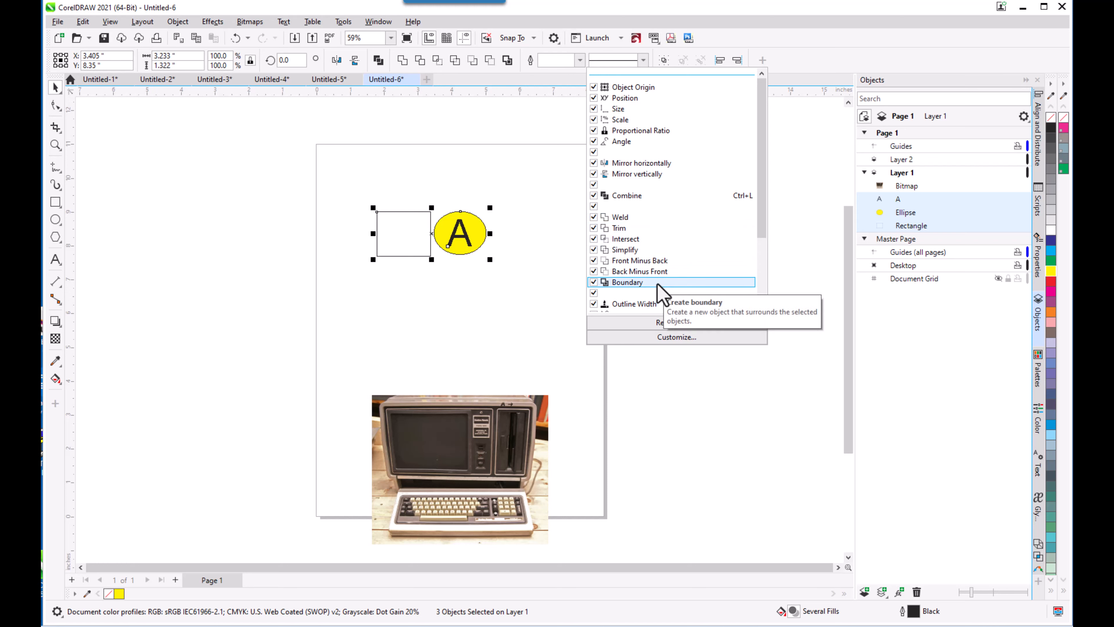
pyautogui.scroll(-3, 672, 285)
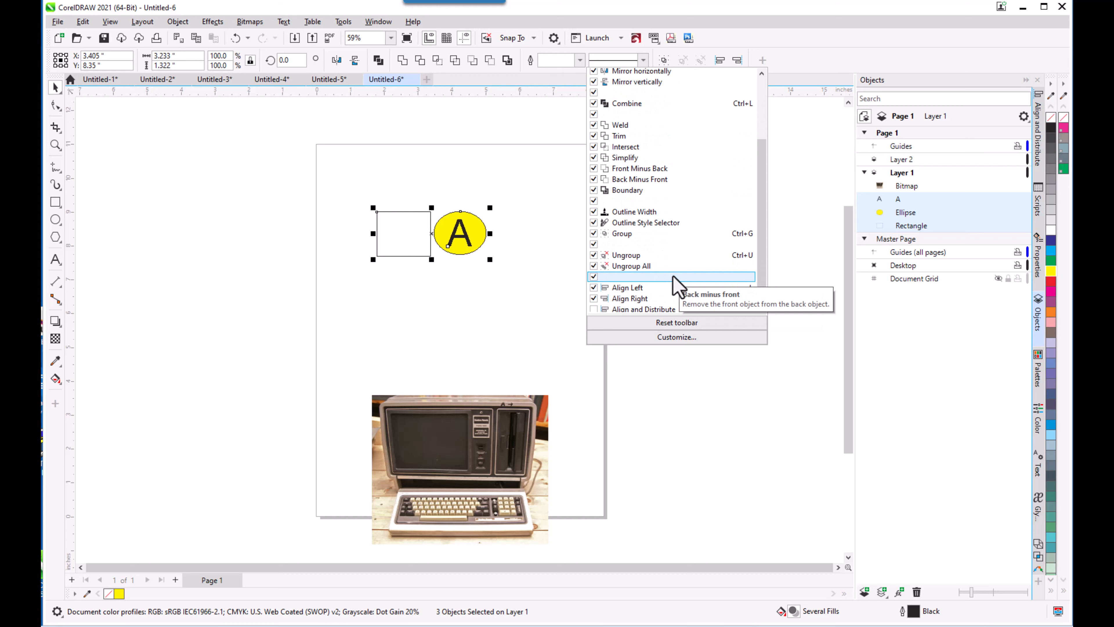
pyautogui.scroll(-1, 674, 285)
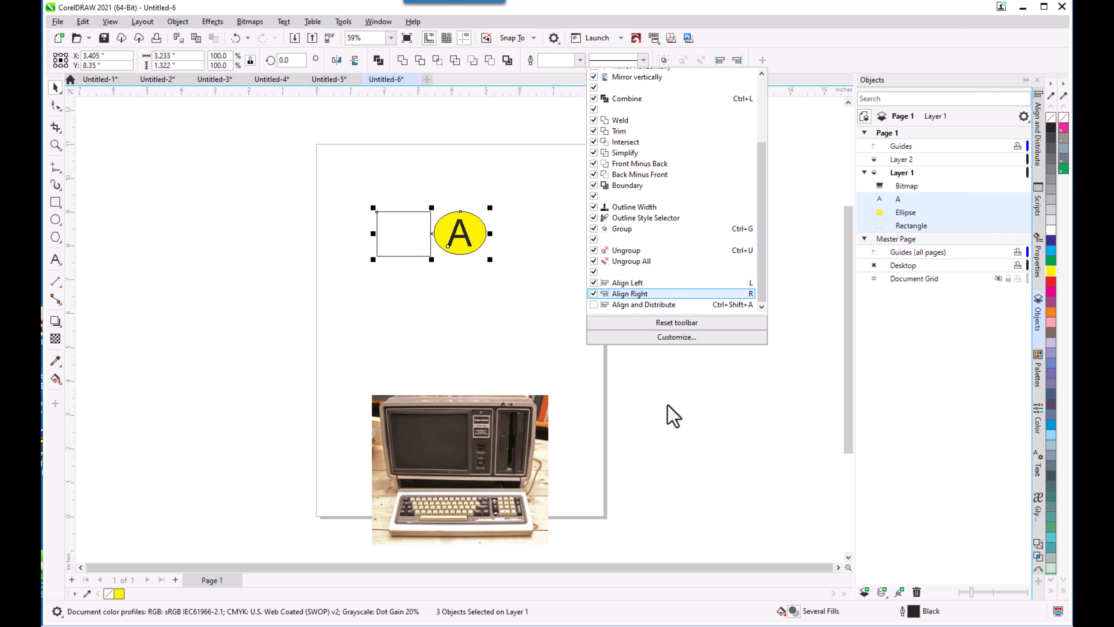
# Step: Review the Command Bars and Commands customization settings, and leave the options without making changes
pyautogui.click(669, 338)
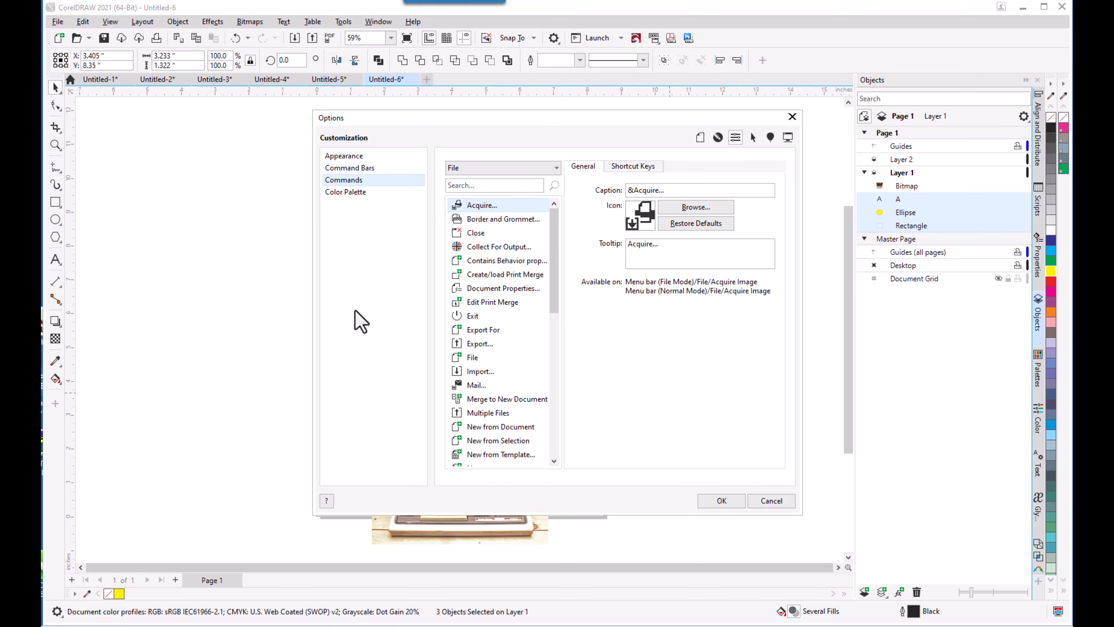
pyautogui.click(365, 168)
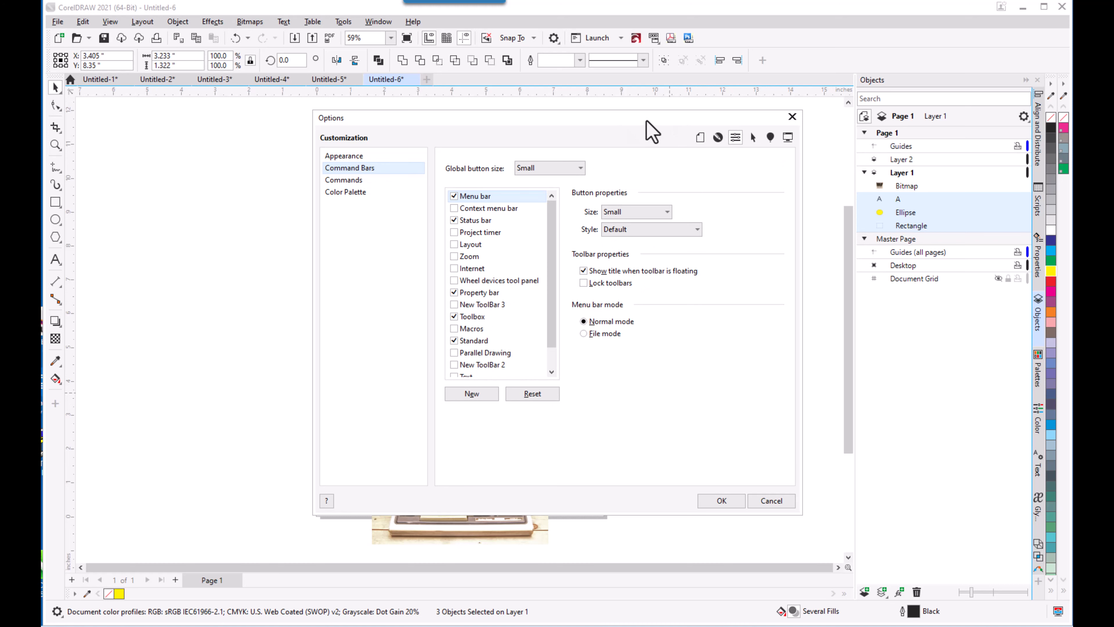
pyautogui.moveTo(647, 124); pyautogui.dragTo(650, 203)
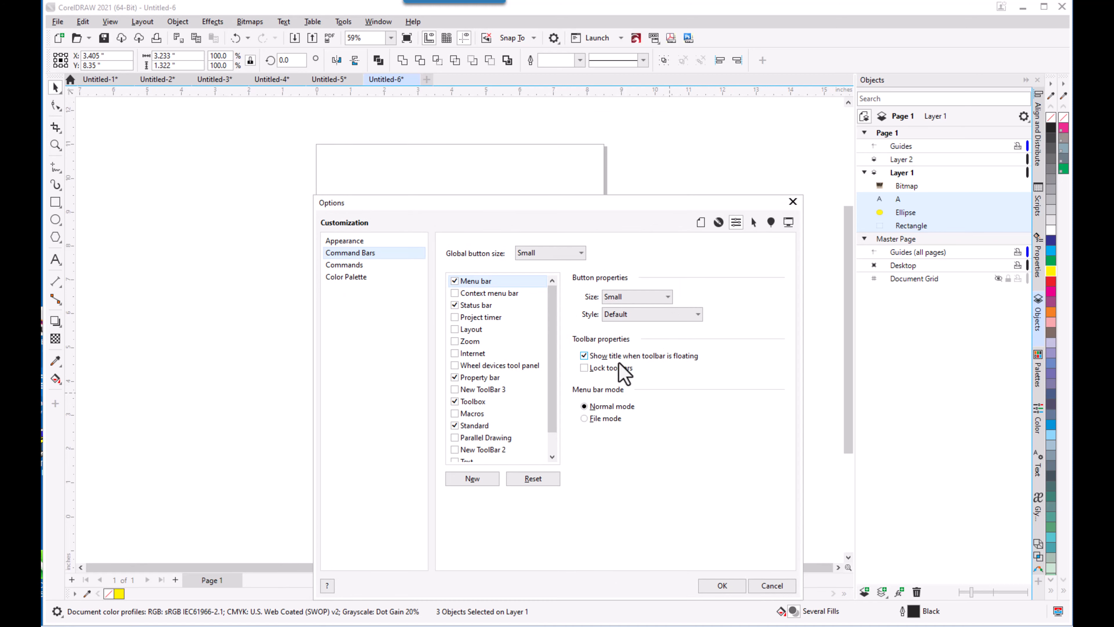
pyautogui.scroll(-1, 515, 400)
pyautogui.scroll(1, 514, 398)
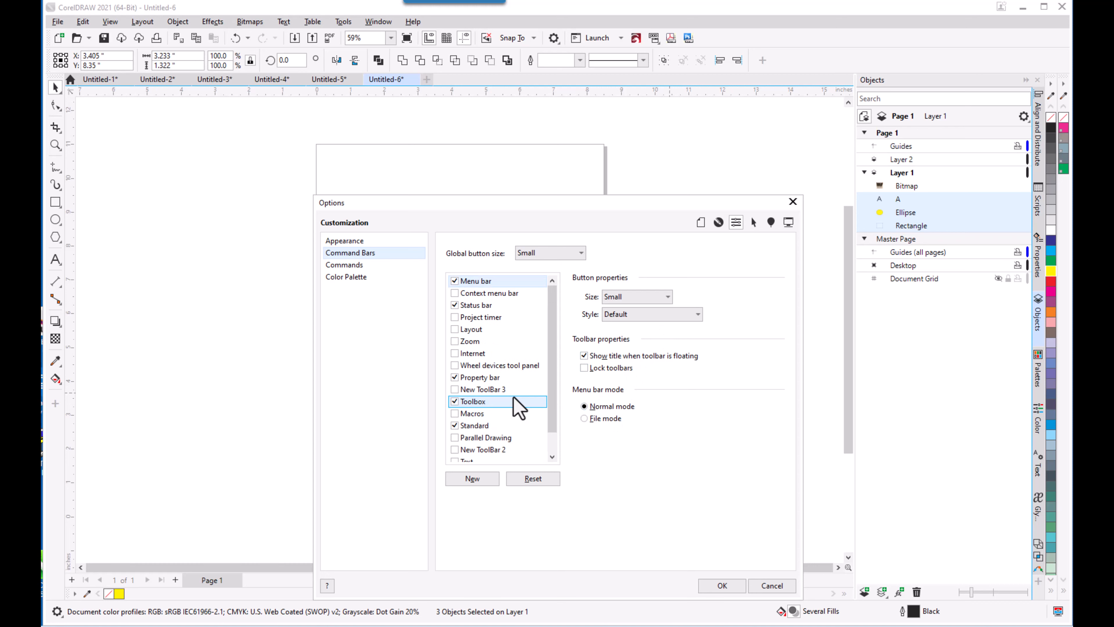
pyautogui.click(356, 266)
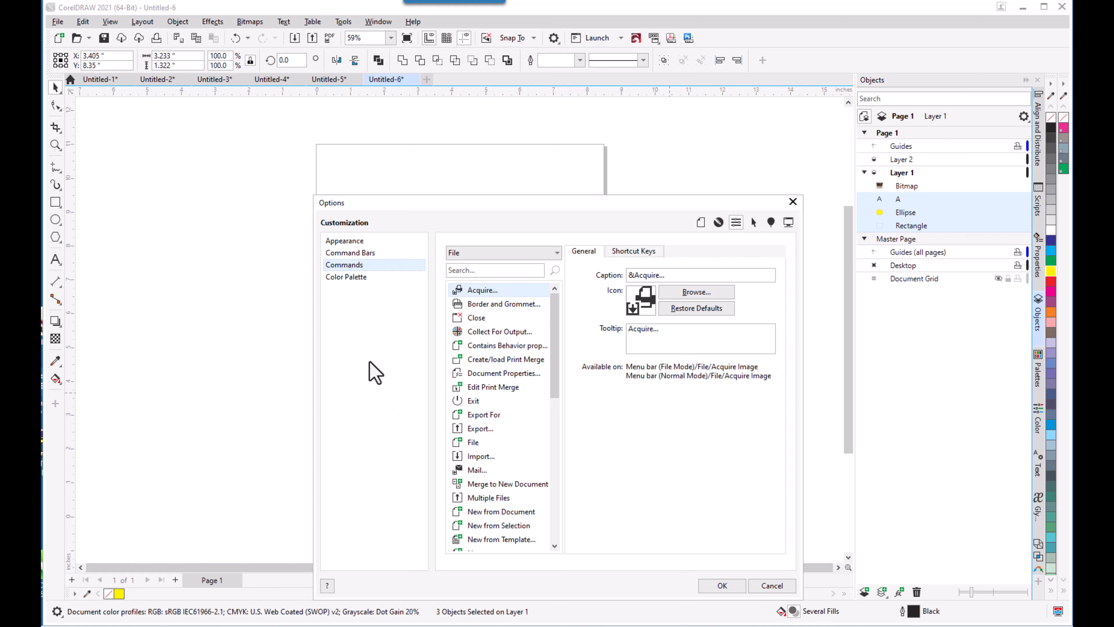
pyautogui.press('Escape')
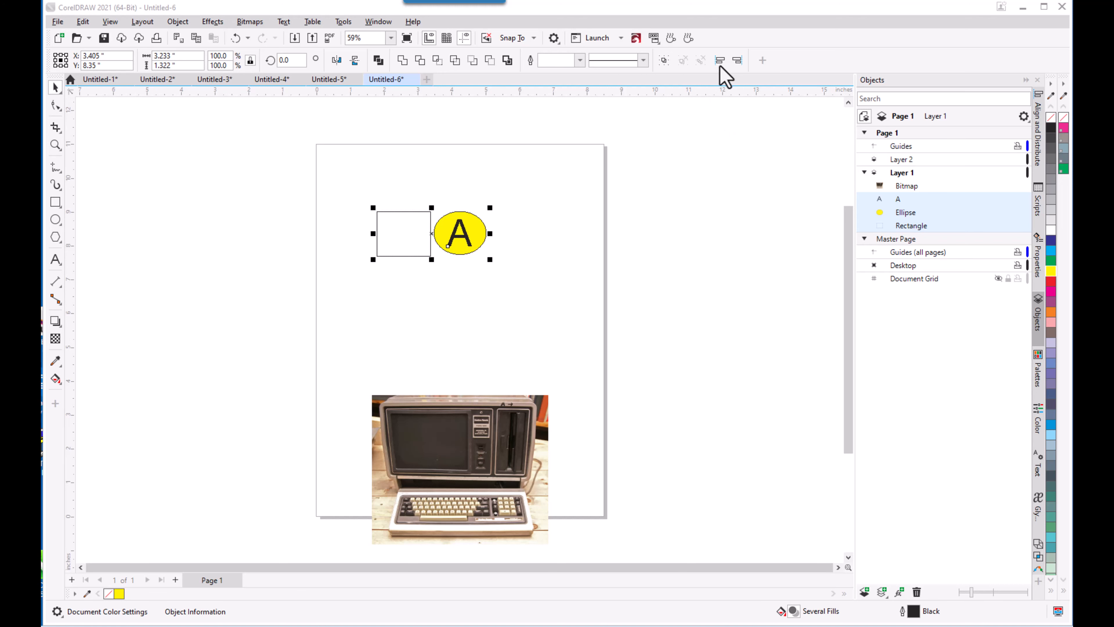
pyautogui.click(374, 23)
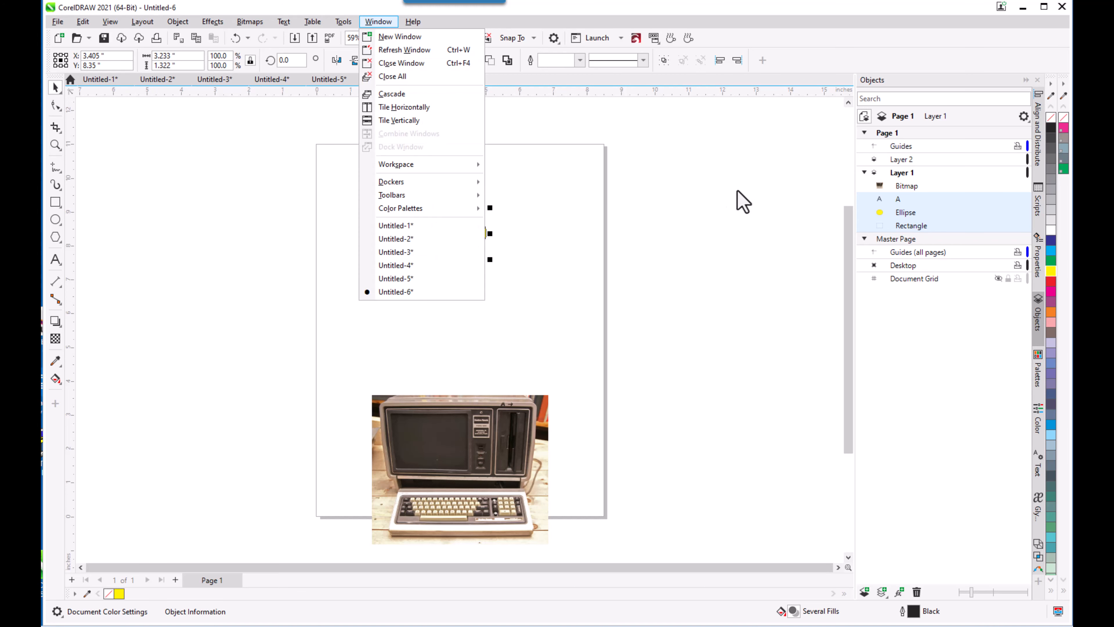
pyautogui.click(732, 257)
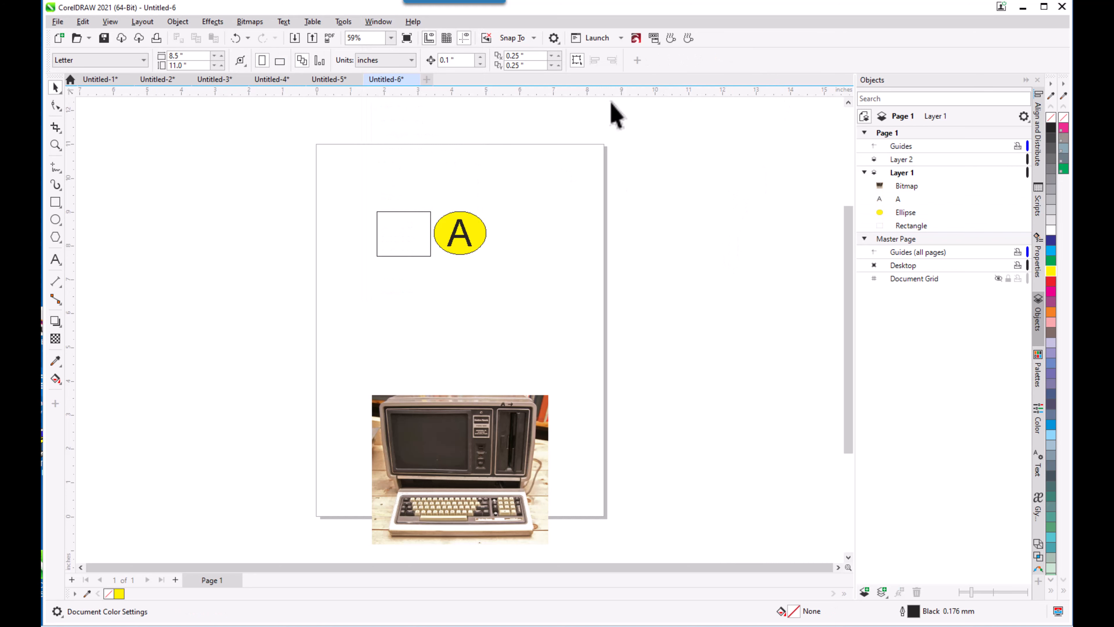
# Step: Select the rectangle, ellipse and letter A, open the property bar's command customization, and browse the File commands and command categories
pyautogui.moveTo(348, 176); pyautogui.dragTo(540, 310)
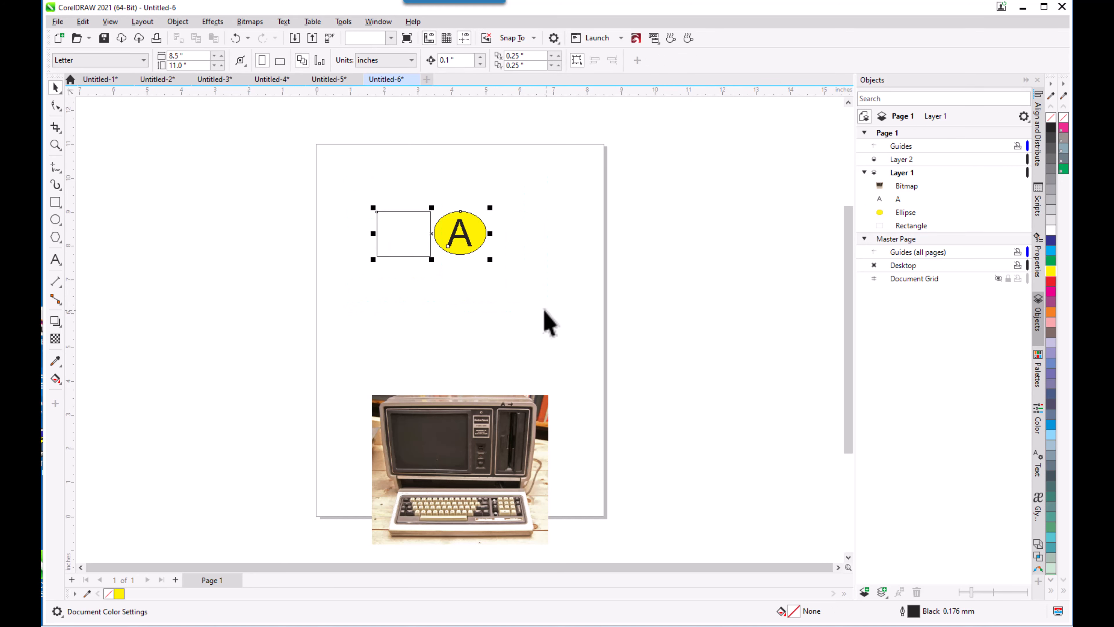
pyautogui.click(762, 60)
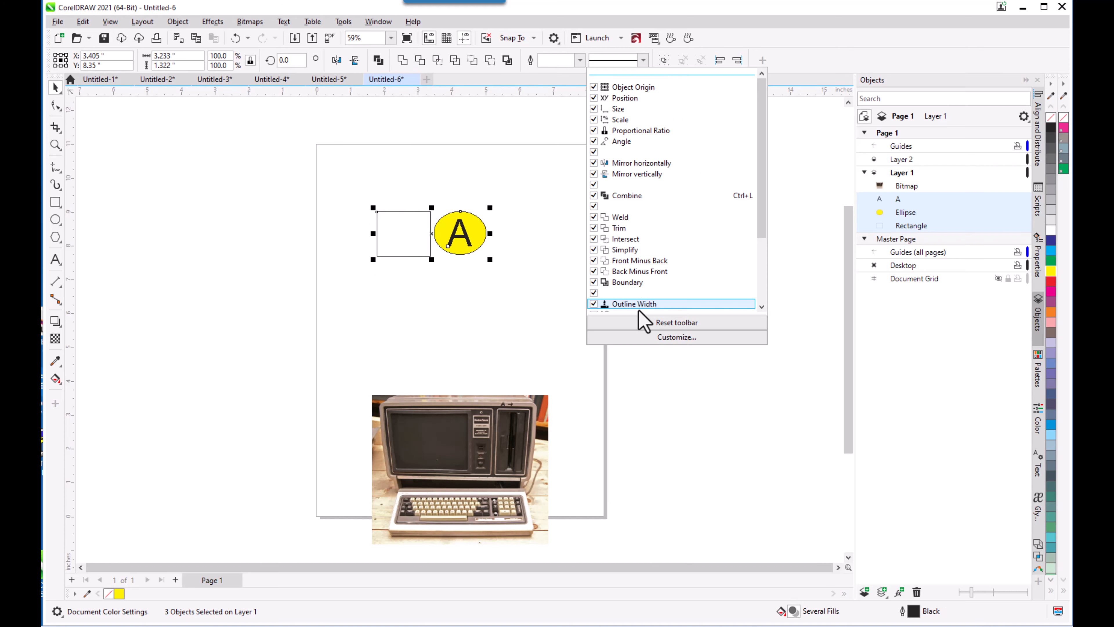
pyautogui.click(678, 337)
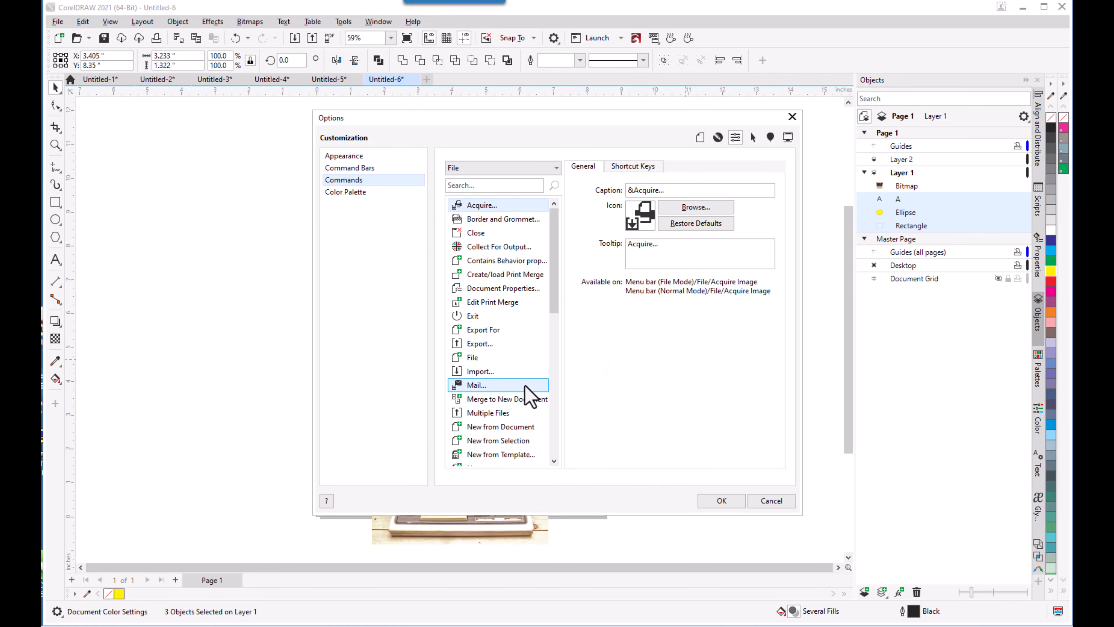
pyautogui.scroll(-10, 505, 388)
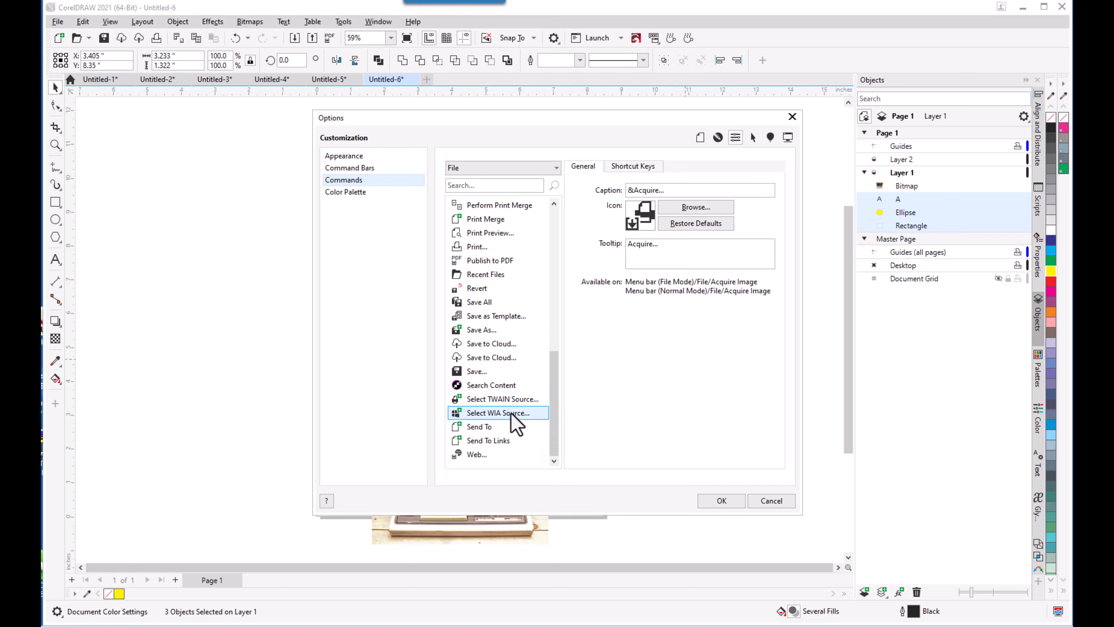
pyautogui.scroll(10, 507, 417)
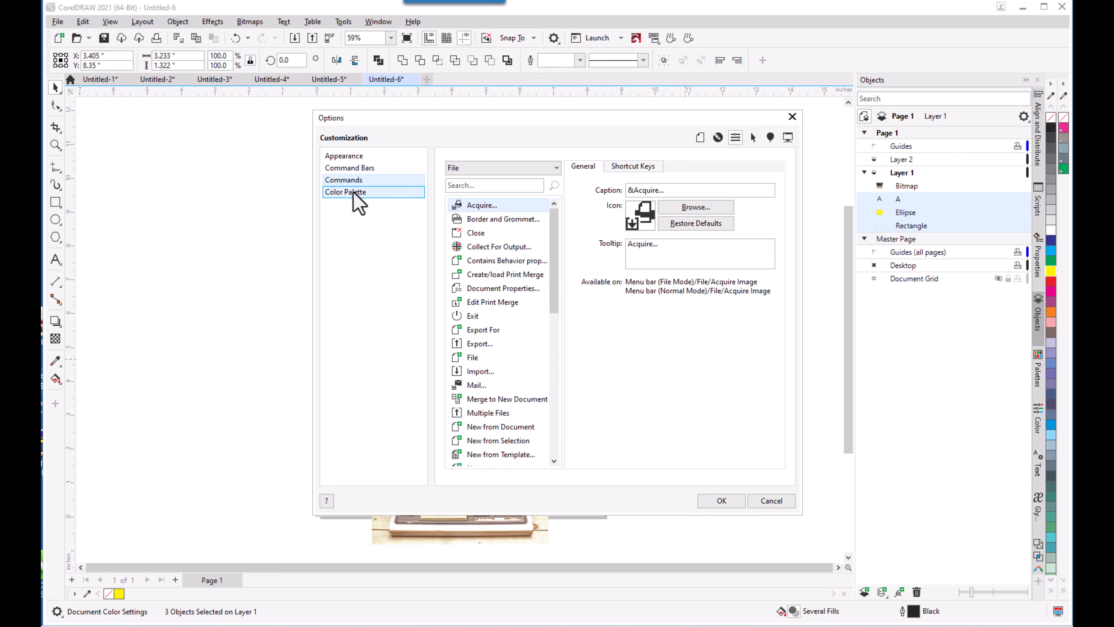
pyautogui.click(354, 156)
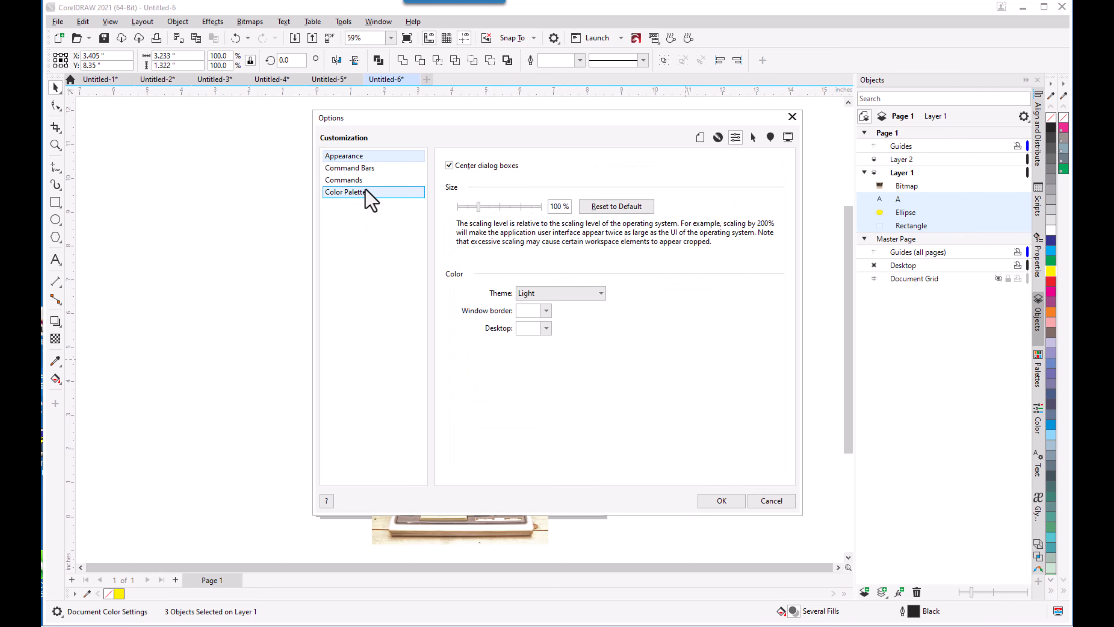
pyautogui.click(358, 181)
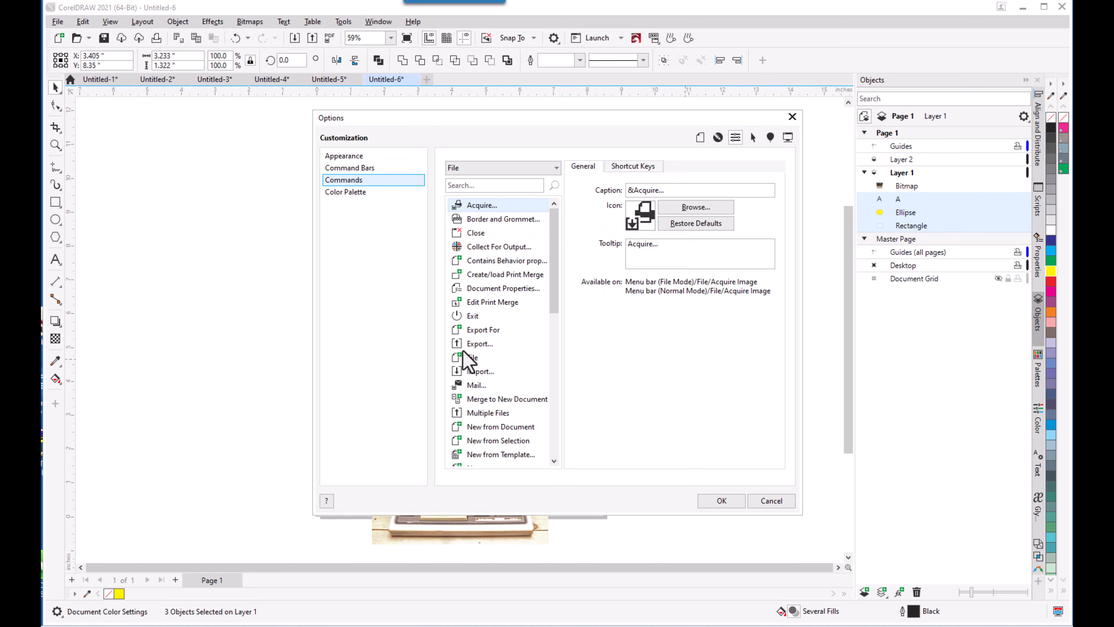
pyautogui.scroll(-7, 502, 382)
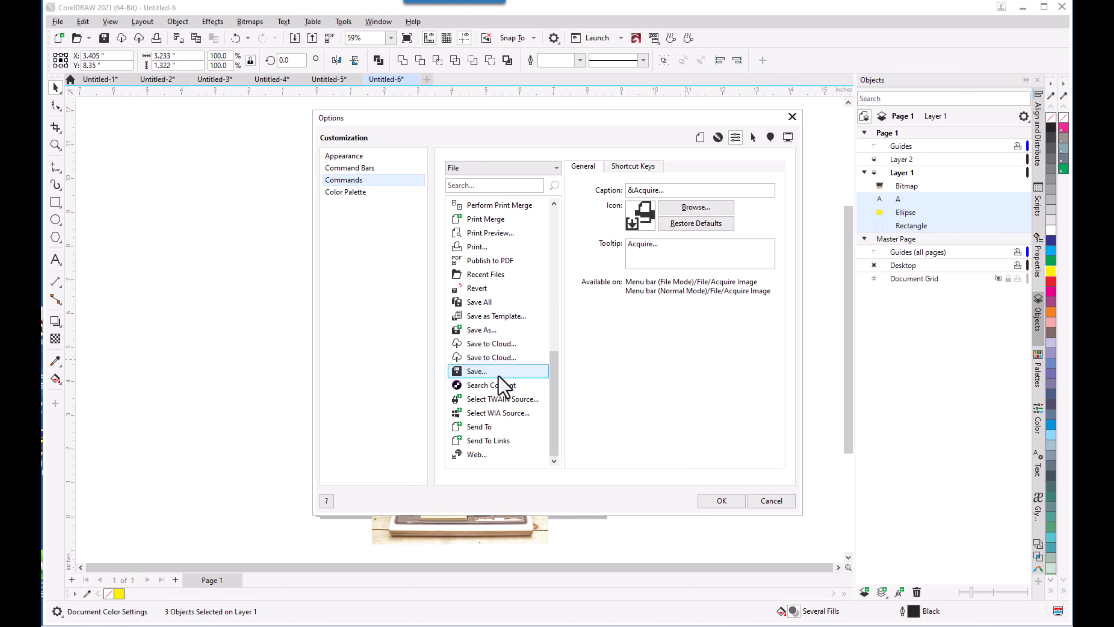
pyautogui.scroll(8, 500, 381)
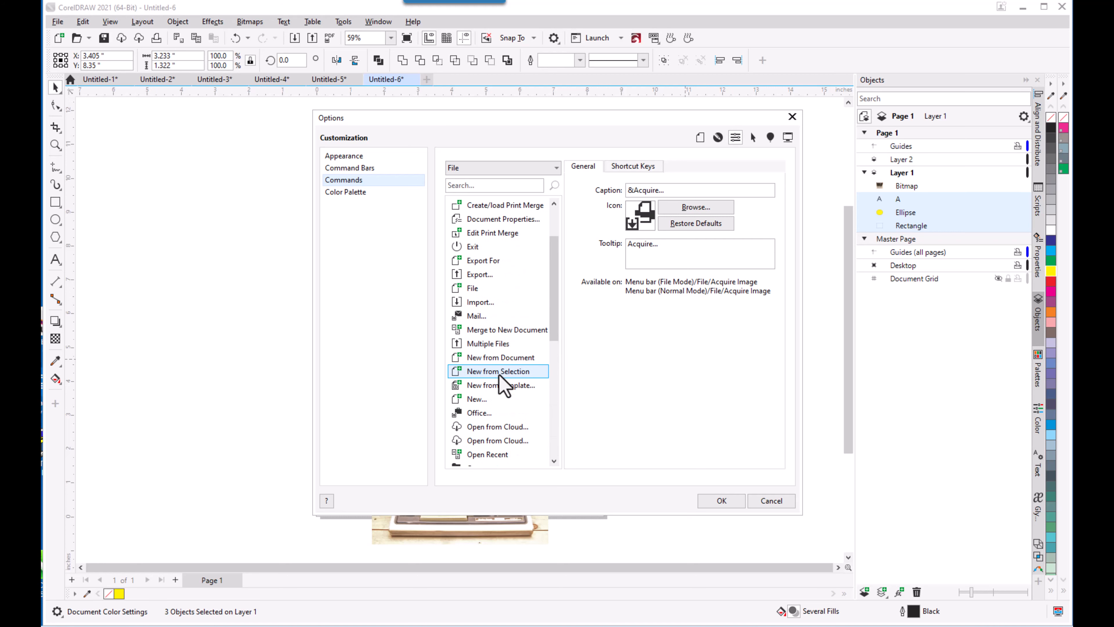
pyautogui.click(555, 168)
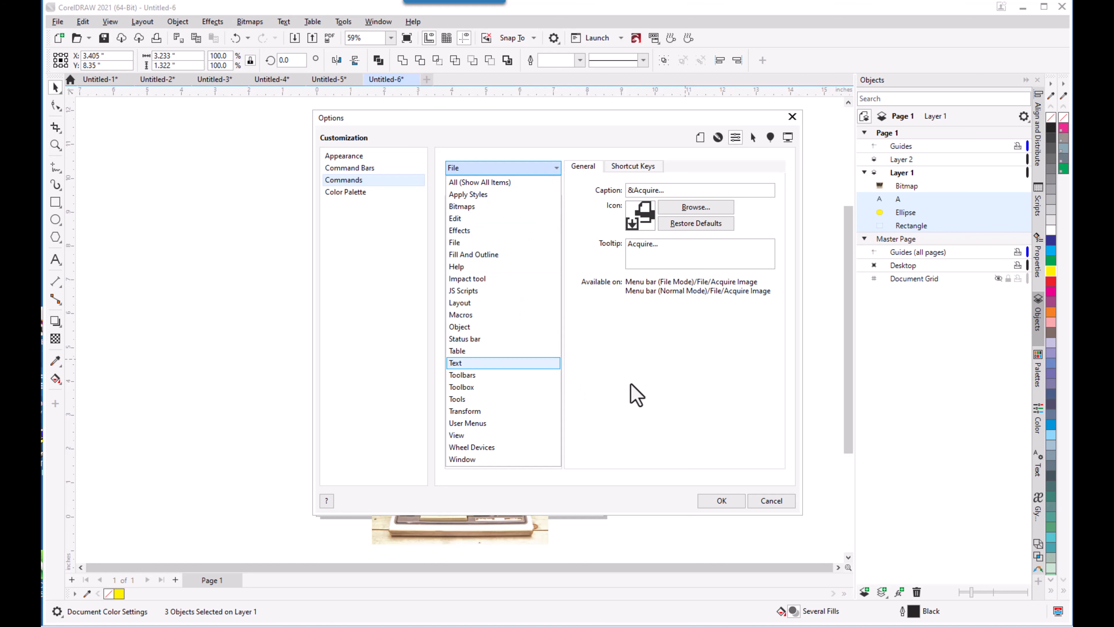
pyautogui.click(636, 395)
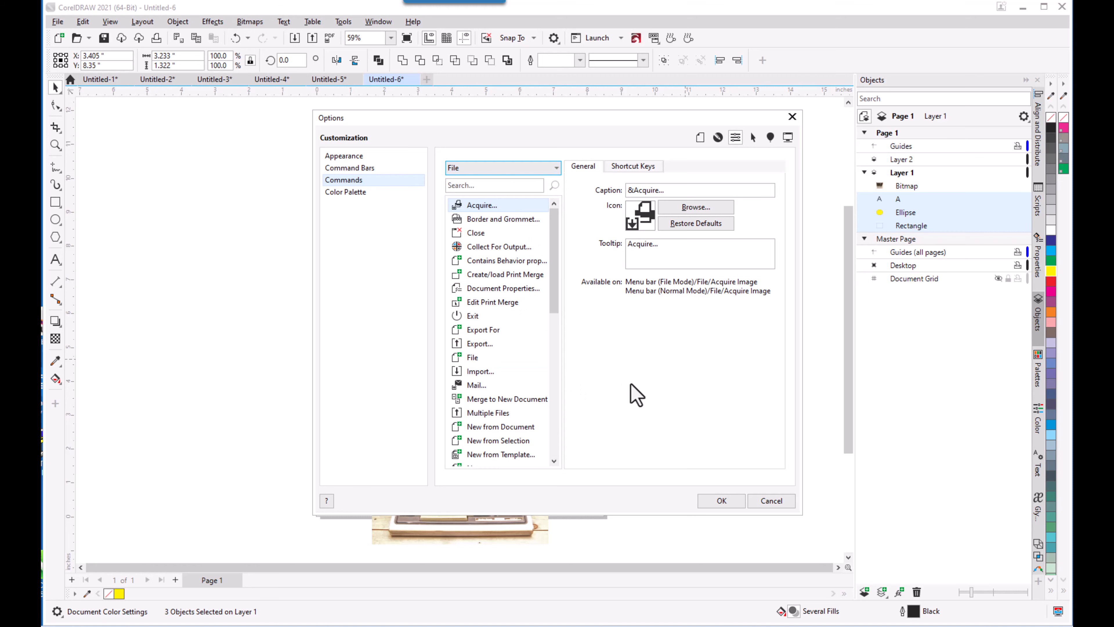
# Step: Search the commands for "align" and add Align Top and Align Bottom to the property bar for multiple objects
pyautogui.click(495, 187)
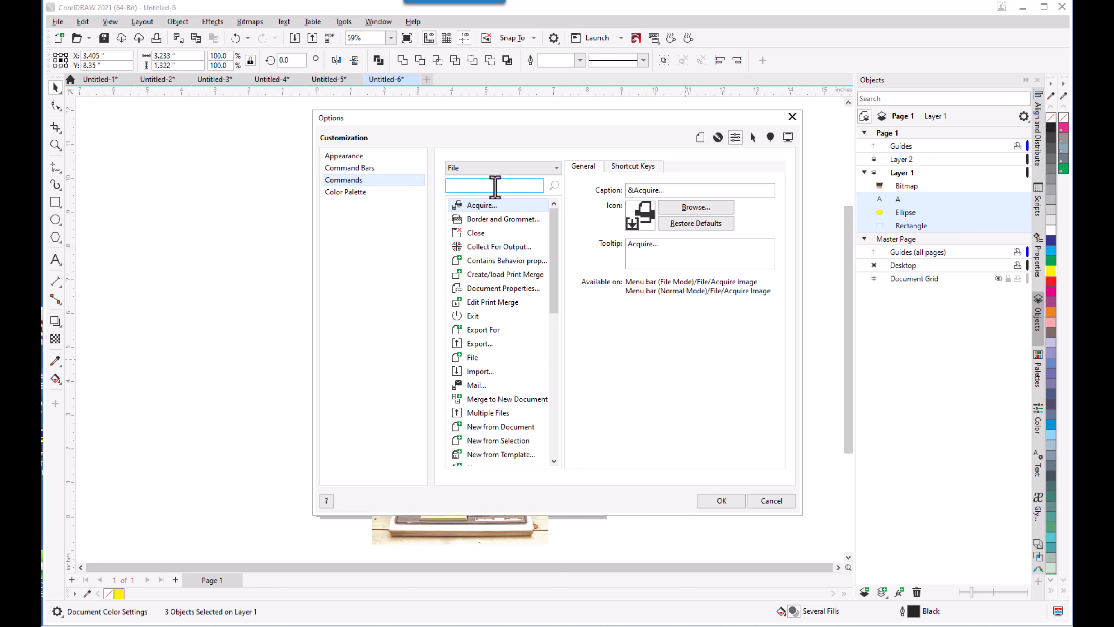
pyautogui.write('ali')
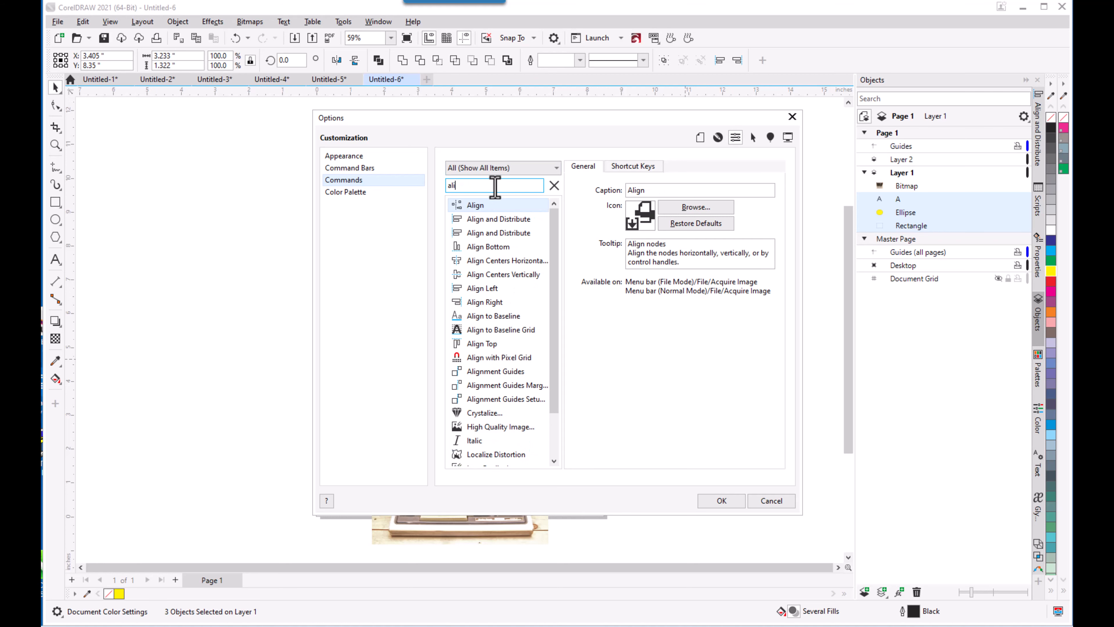
pyautogui.write('g')
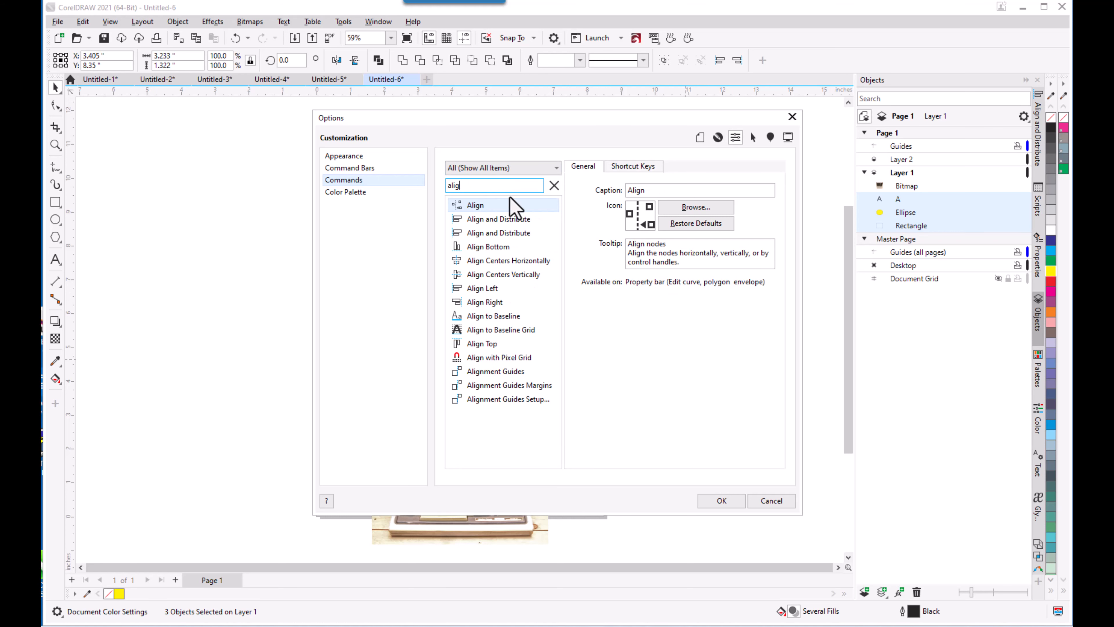
pyautogui.write('n')
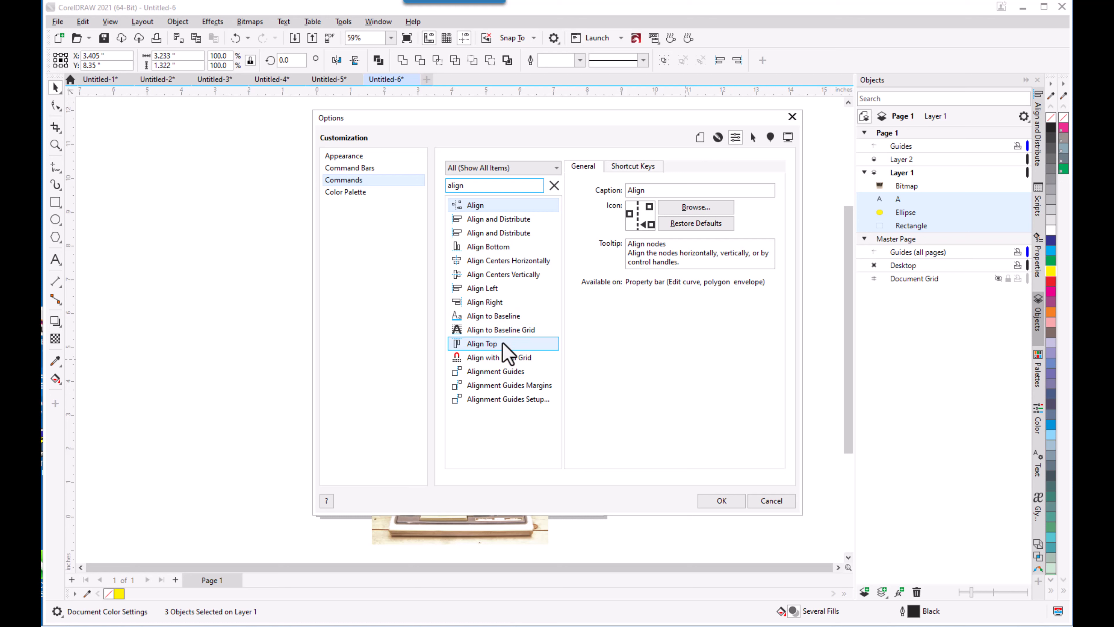
pyautogui.moveTo(500, 343)
pyautogui.mouseDown()
pyautogui.moveTo(659, 236)
pyautogui.moveTo(765, 89)
pyautogui.moveTo(805, 63)
pyautogui.moveTo(773, 66)
pyautogui.moveTo(831, 68)
pyautogui.moveTo(740, 43)
pyautogui.moveTo(809, 62)
pyautogui.moveTo(754, 70)
pyautogui.mouseUp()
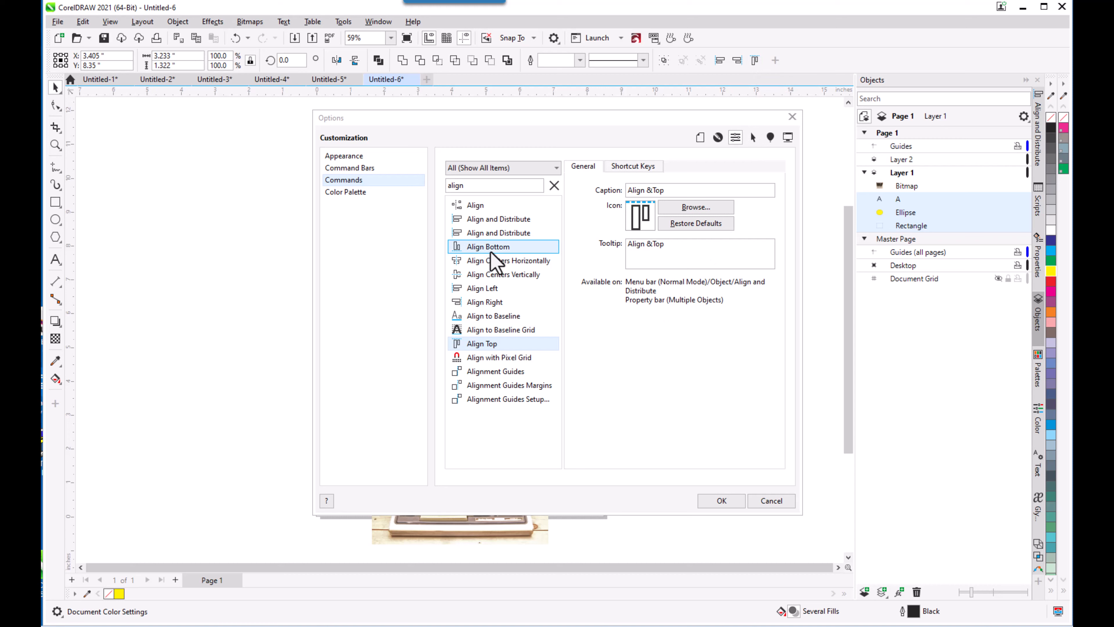
pyautogui.moveTo(641, 215); pyautogui.dragTo(766, 67)
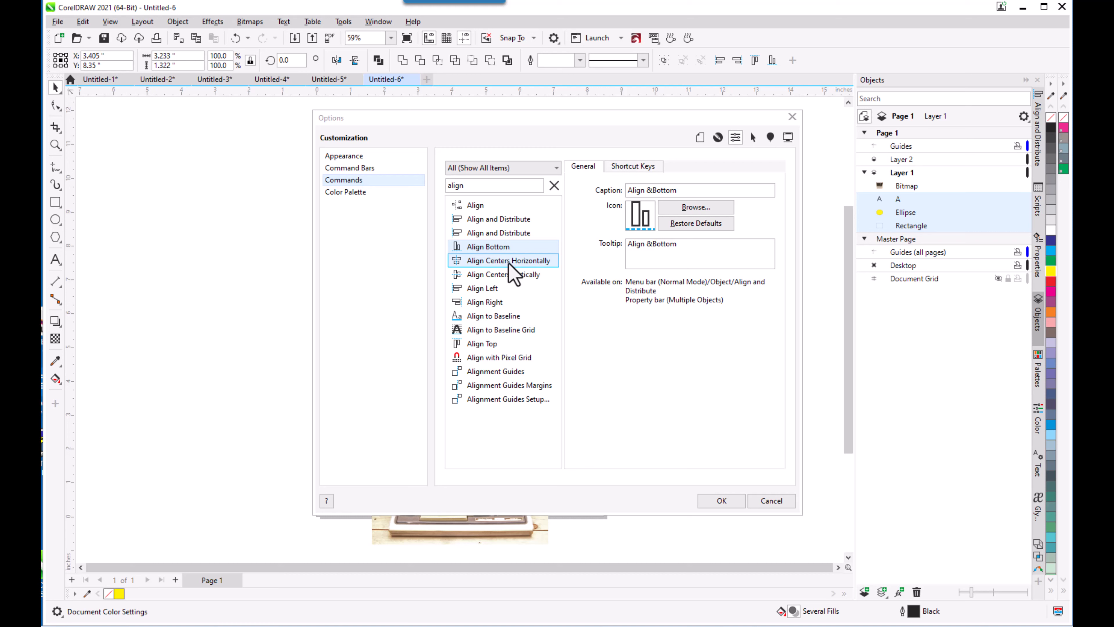
# Step: Add Align Centers Horizontally and Align Centers Vertically after Align Bottom on the property bar, and accept the customization
pyautogui.moveTo(509, 262); pyautogui.dragTo(782, 70)
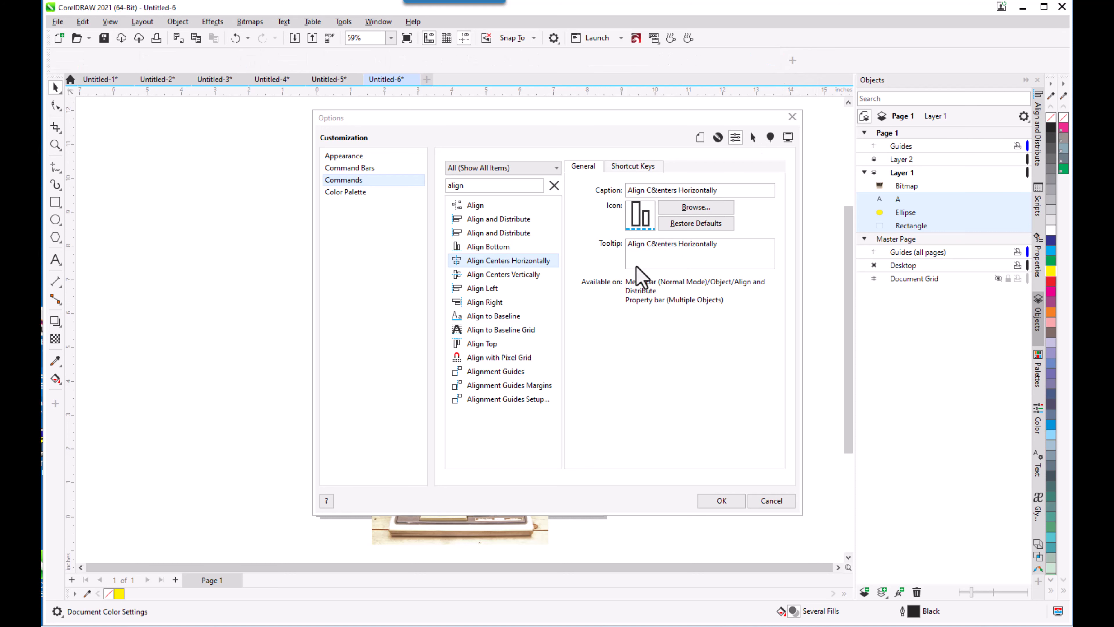
pyautogui.click(514, 276)
pyautogui.moveTo(512, 278); pyautogui.dragTo(800, 69)
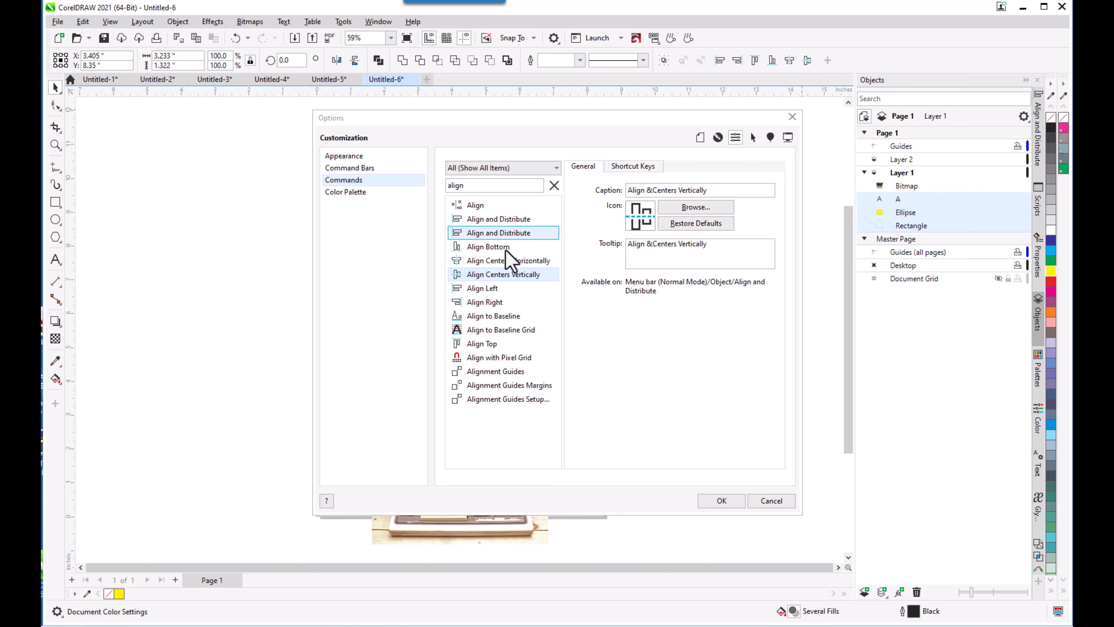
pyautogui.click(719, 501)
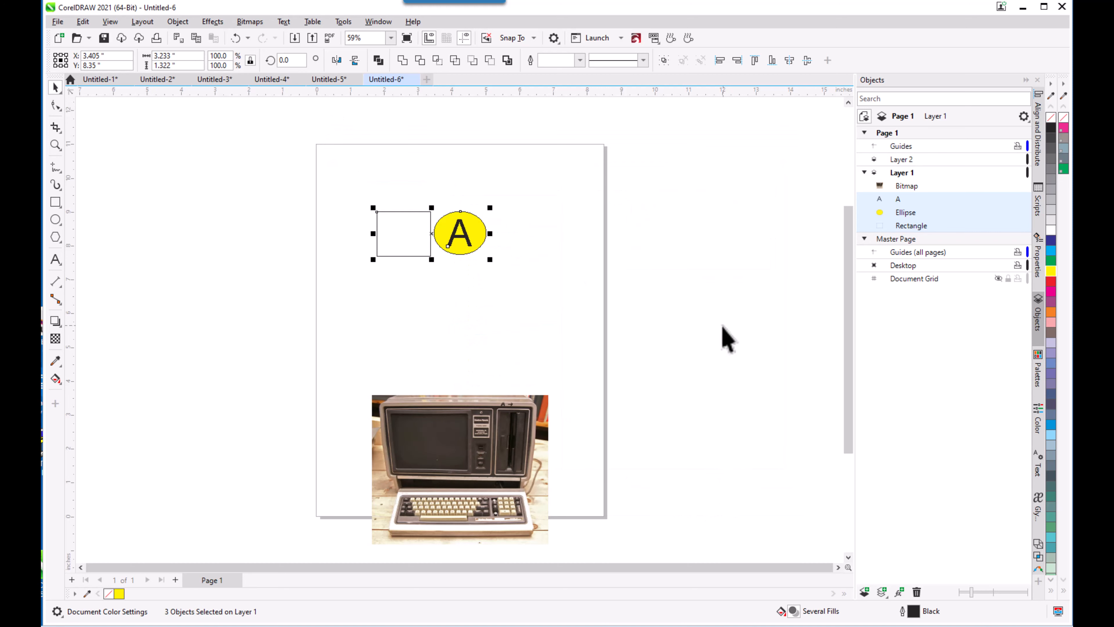
# Step: Clear the selection, bring back the Objects docker, and select the rectangle, ellipse and letter A together
pyautogui.click(722, 341)
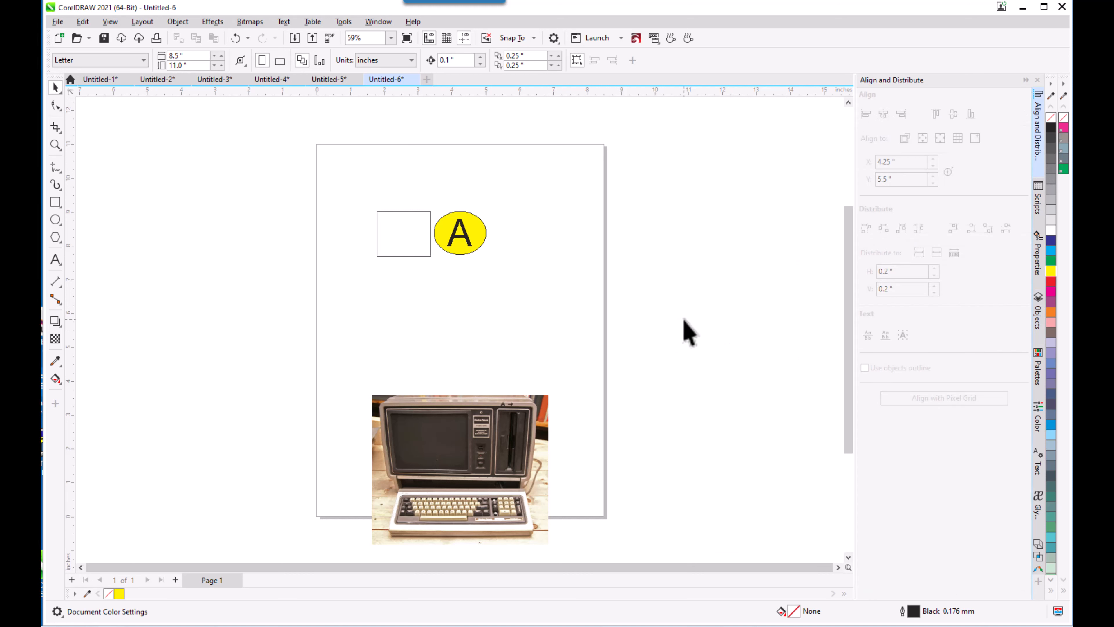
pyautogui.click(1037, 317)
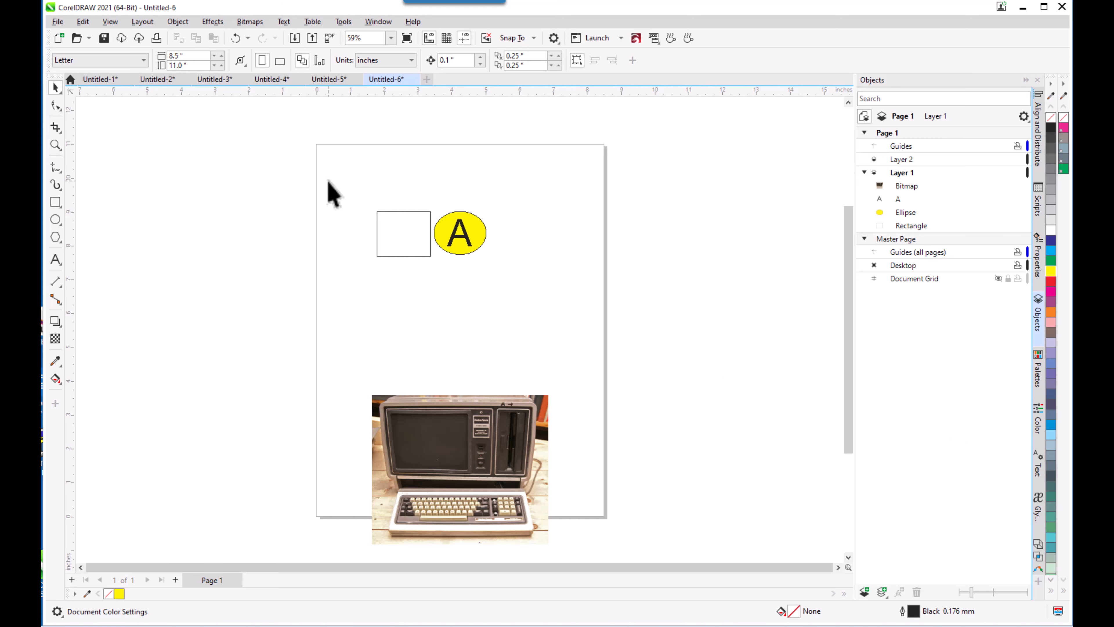
pyautogui.moveTo(328, 181); pyautogui.dragTo(574, 305)
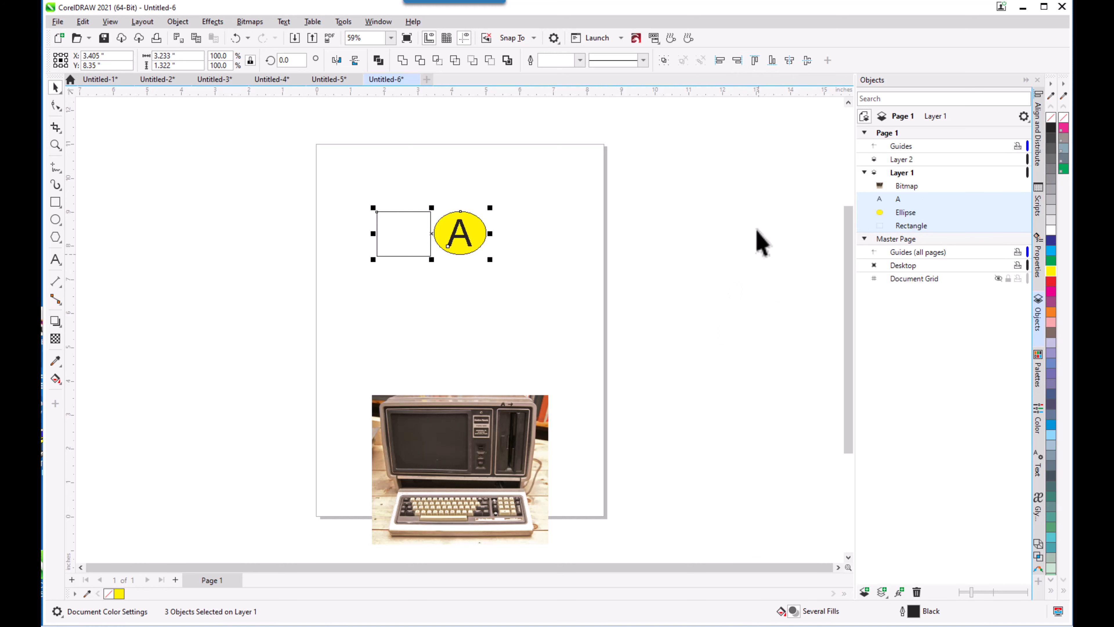
# Step: Try aligning the centers of the rectangle, ellipse and letter A horizontally, undo the alignment, and clear the selection
pyautogui.click(790, 60)
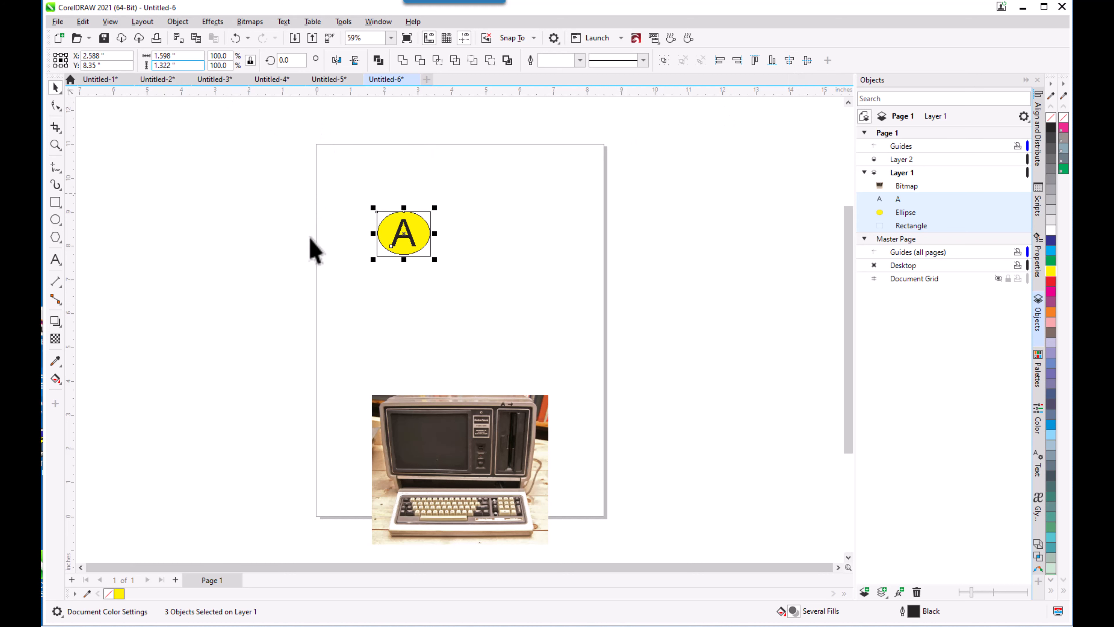
pyautogui.hotkey('ctrl', 'z')
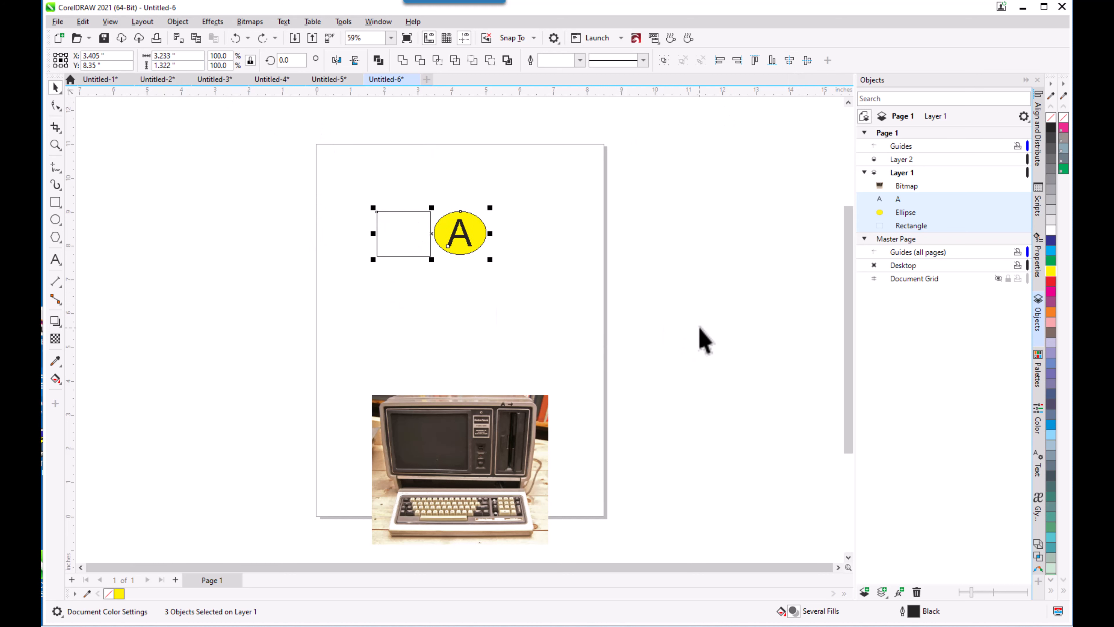
pyautogui.click(699, 337)
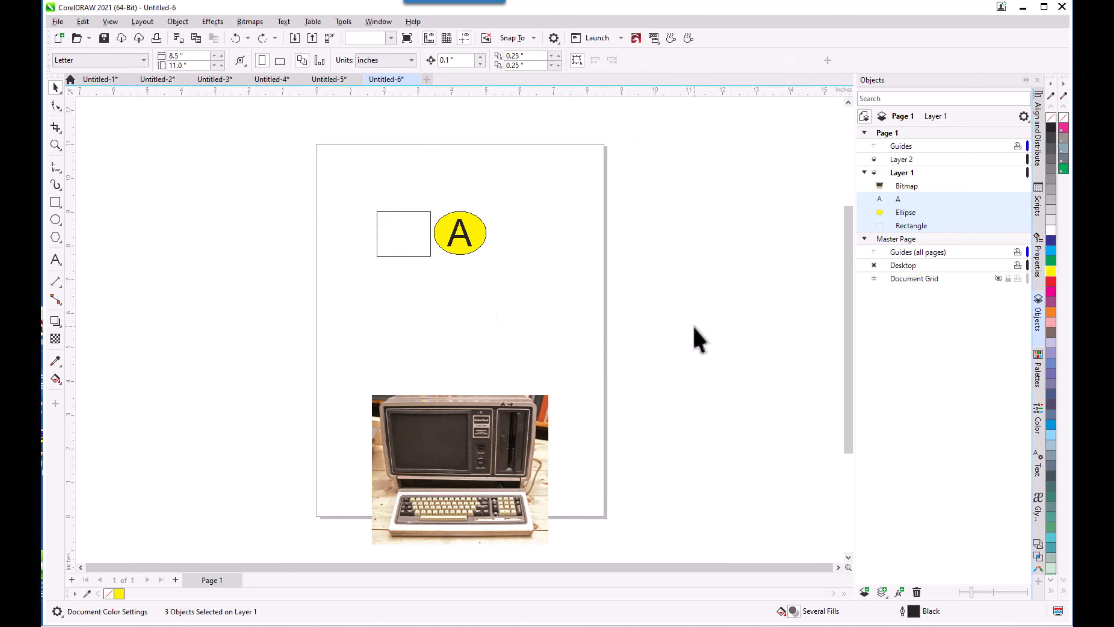
# Step: Open Align and Distribute, set the alignment reference for the rectangle, ellipse and letter A to page center, and deselect them
pyautogui.click(1038, 173)
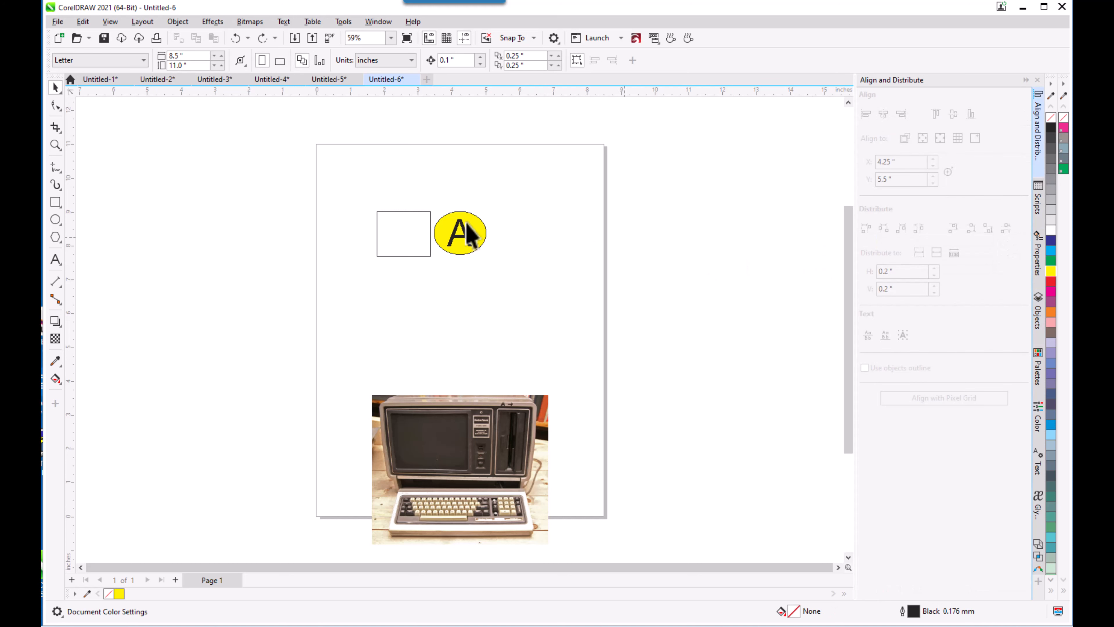
pyautogui.moveTo(333, 181); pyautogui.dragTo(554, 293)
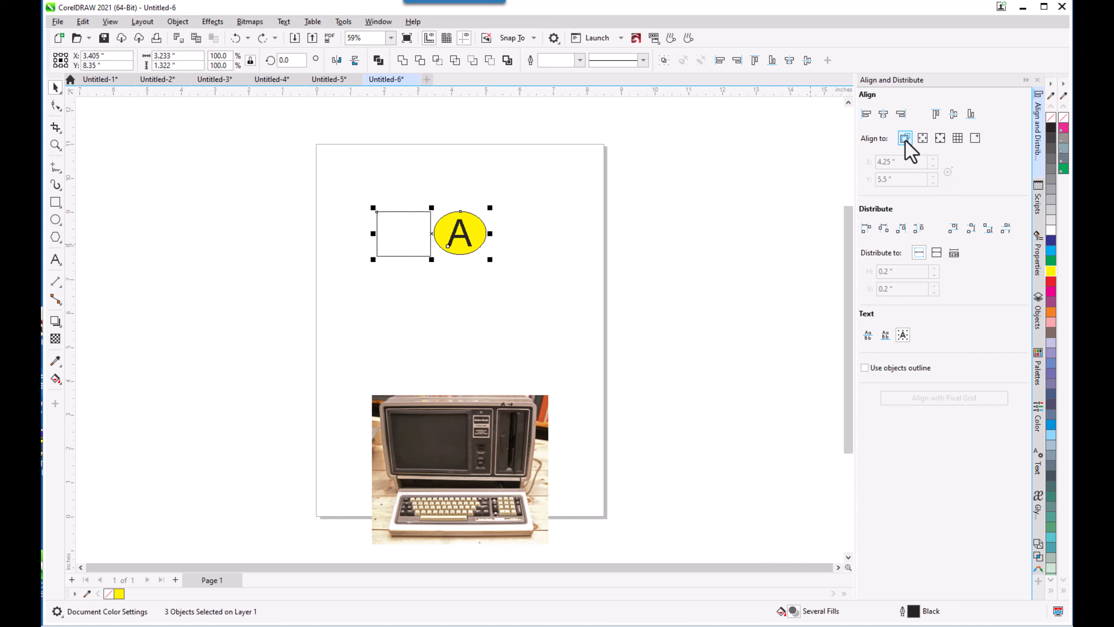
pyautogui.click(940, 139)
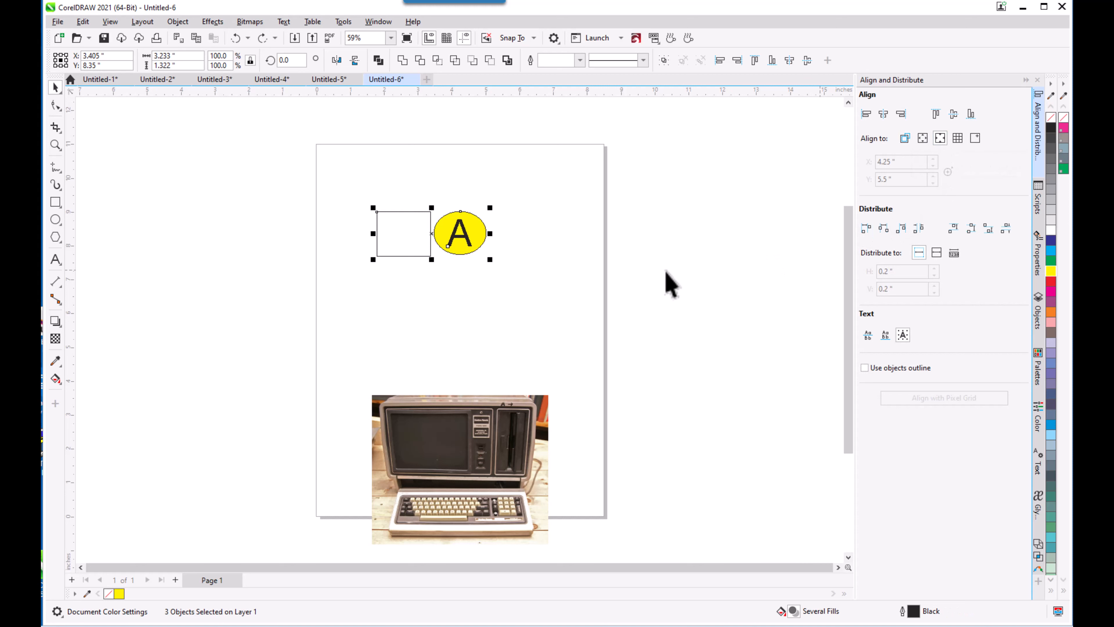
pyautogui.click(678, 284)
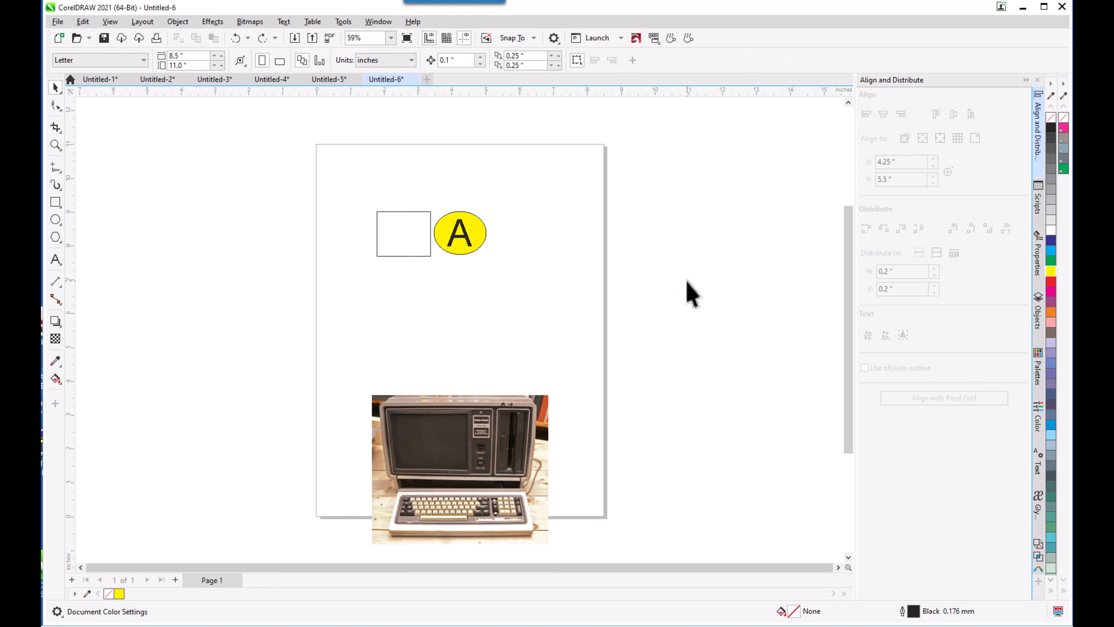
# Step: Reselect the rectangle, ellipse and letter A, test Align Centers Horizontally from the property bar again, and undo it
pyautogui.moveTo(343, 185); pyautogui.dragTo(572, 319)
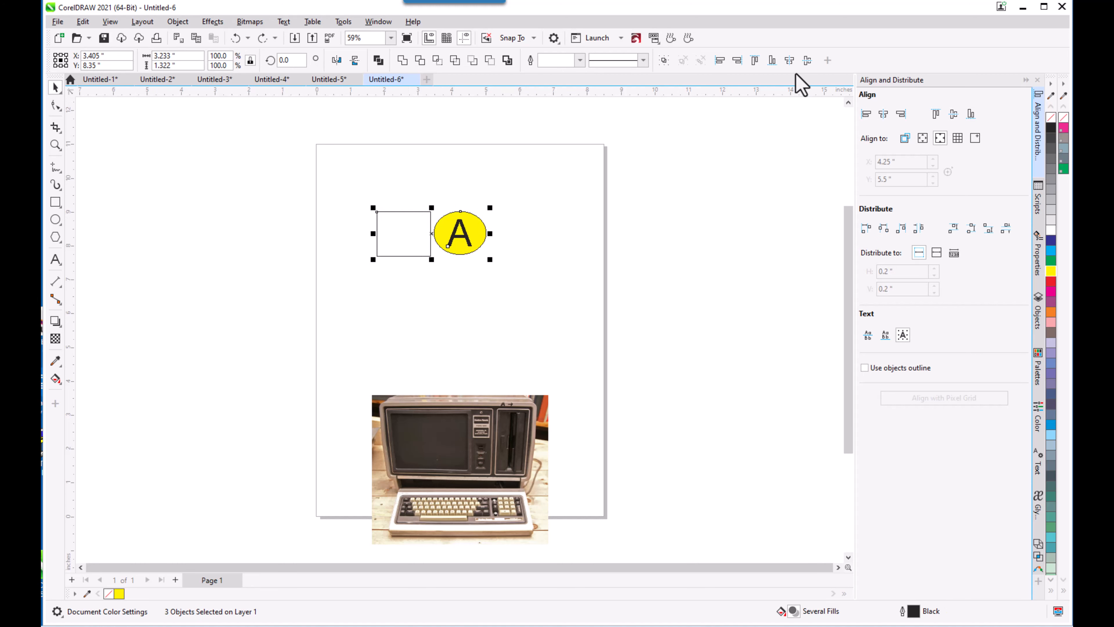
pyautogui.click(790, 61)
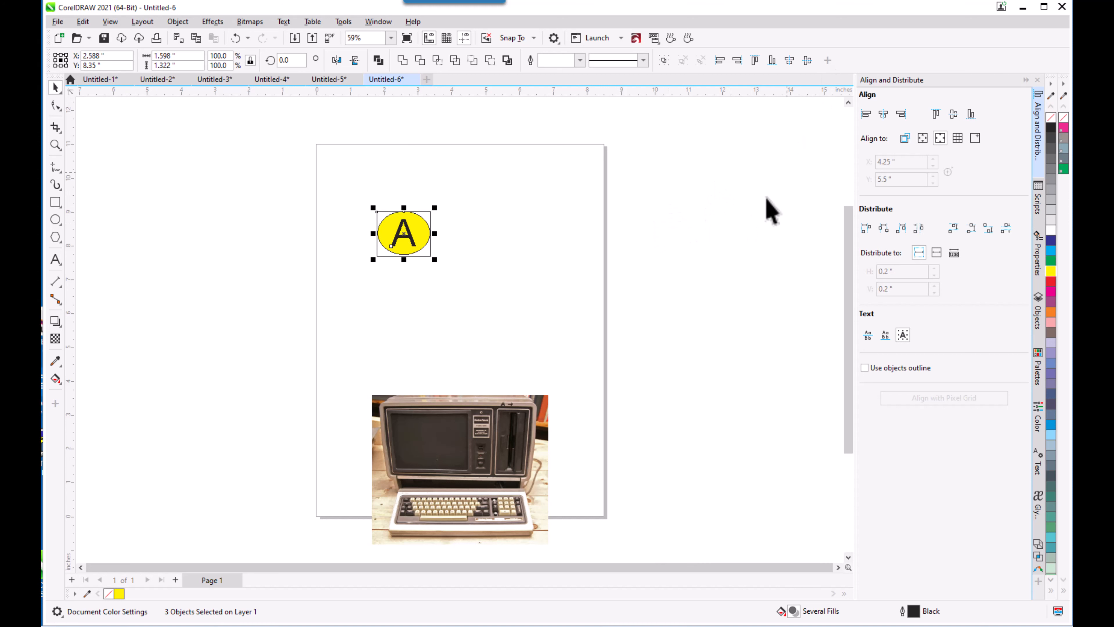
pyautogui.hotkey('ctrl', 'z')
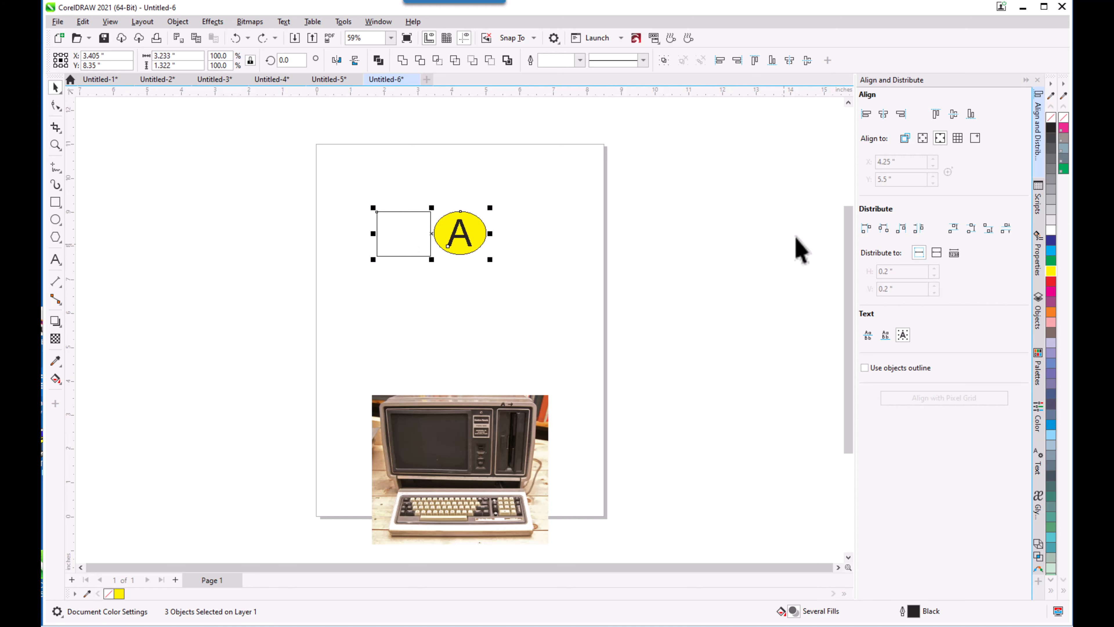
# Step: Search the property bar's customization commands for "align" and "align object", and cancel the customization
pyautogui.click(828, 62)
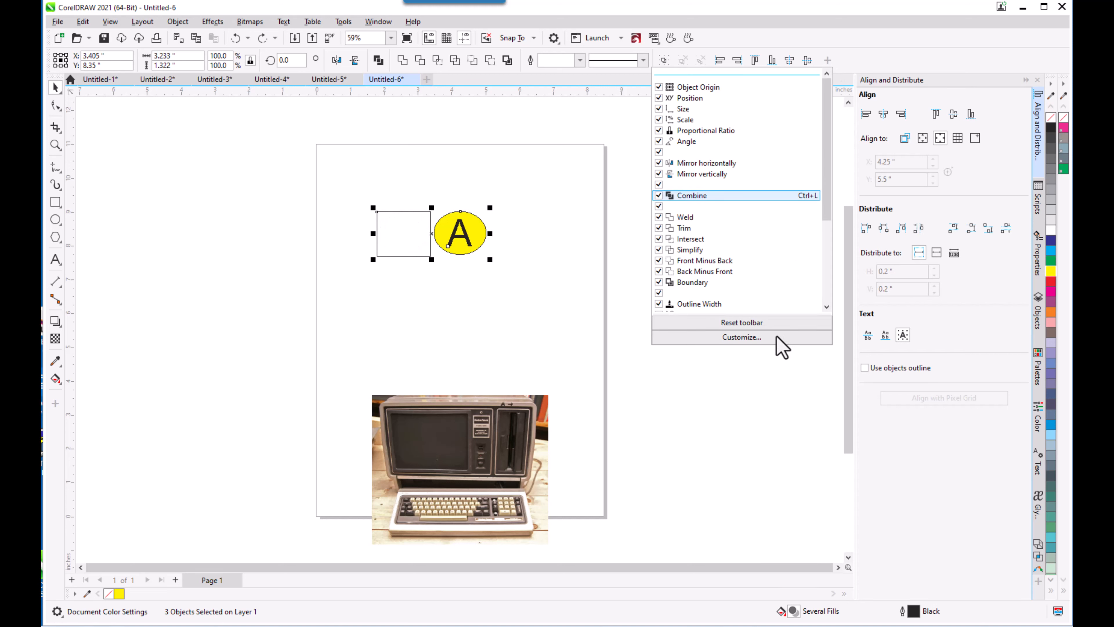
pyautogui.click(765, 337)
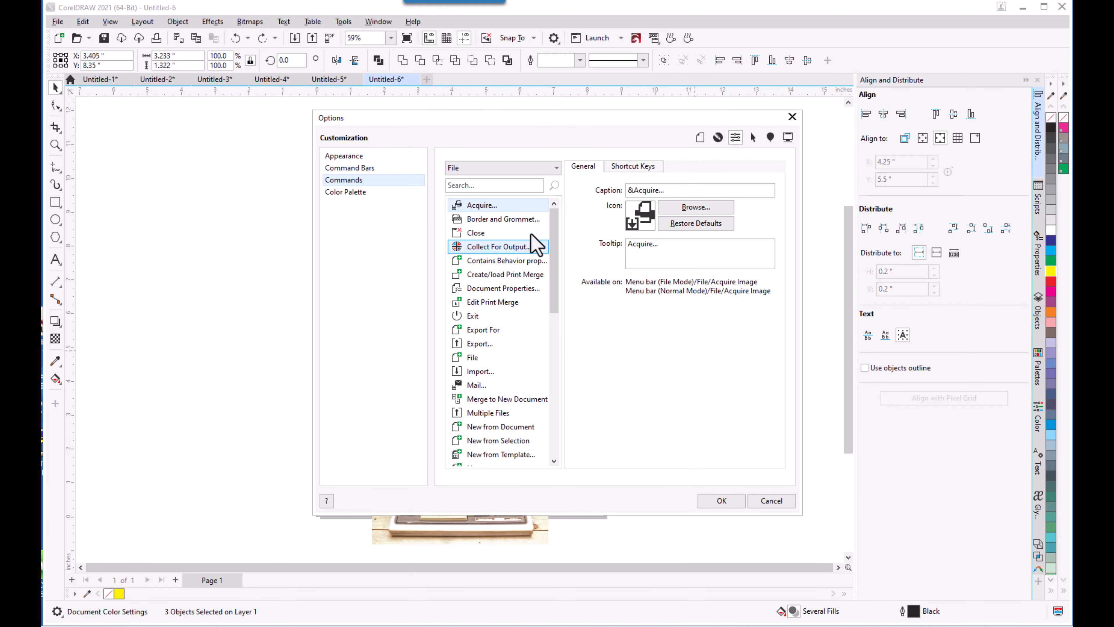
pyautogui.click(511, 190)
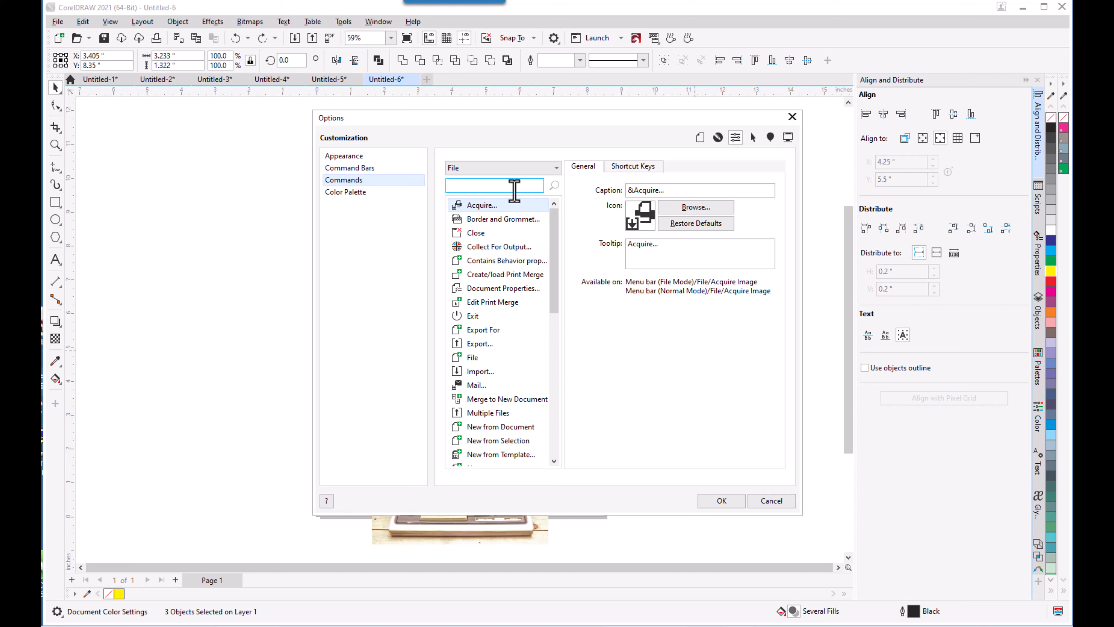
pyautogui.write('aligh')
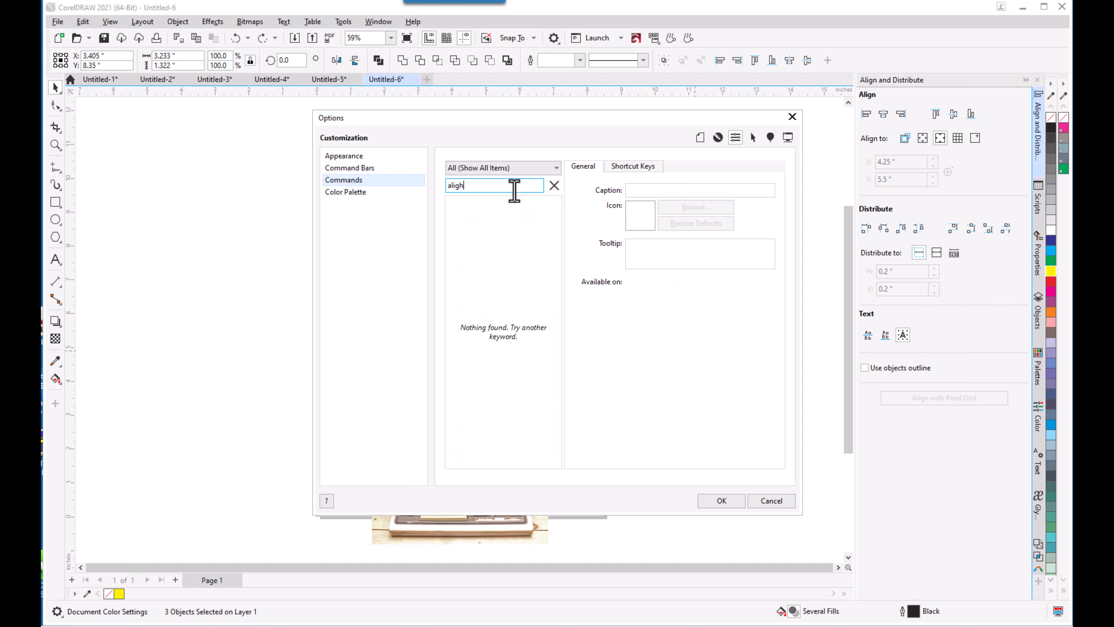
pyautogui.press('BackSpace')
pyautogui.write('n')
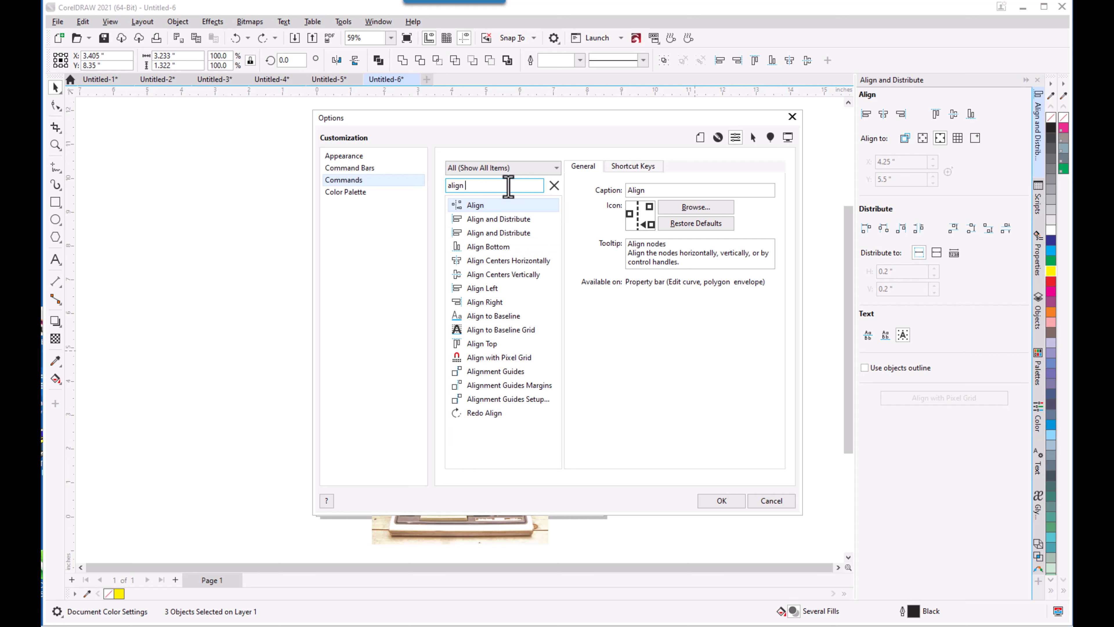
pyautogui.write('ob')
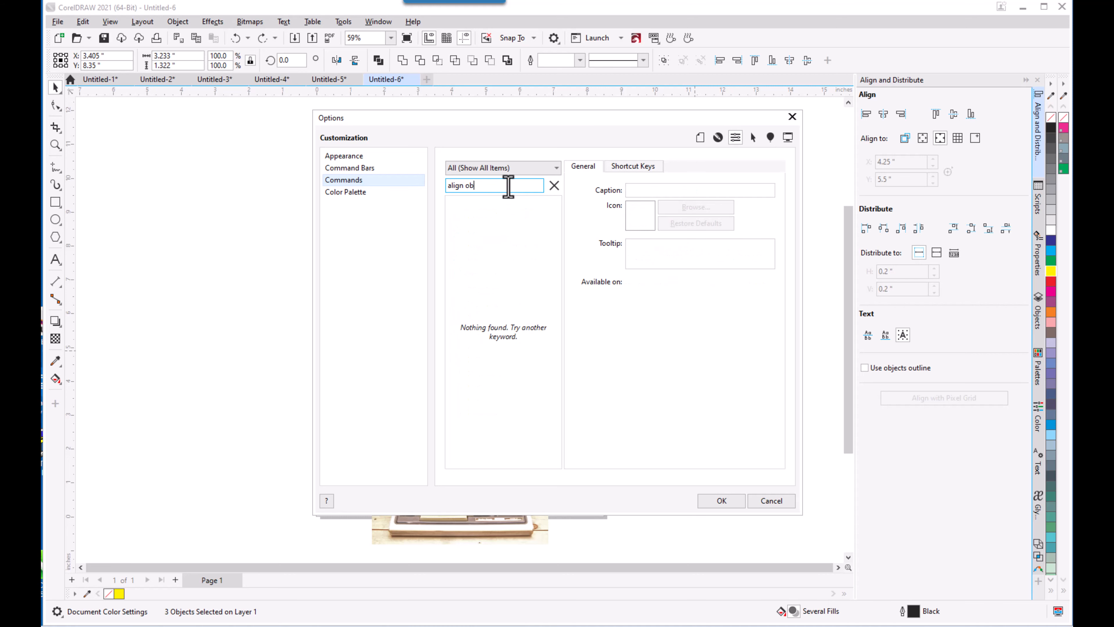
pyautogui.write('ject5')
pyautogui.press('BackSpace')
pyautogui.click(771, 501)
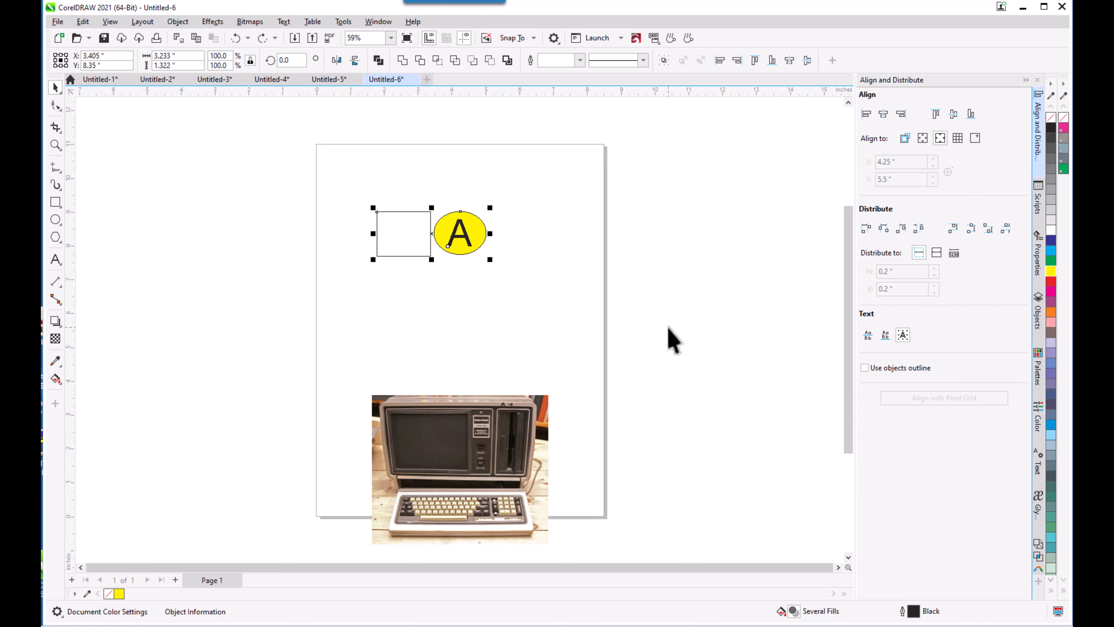
# Step: Select the rectangle, ellipse and letter A afresh and reopen the command customization for the property bar
pyautogui.click(541, 319)
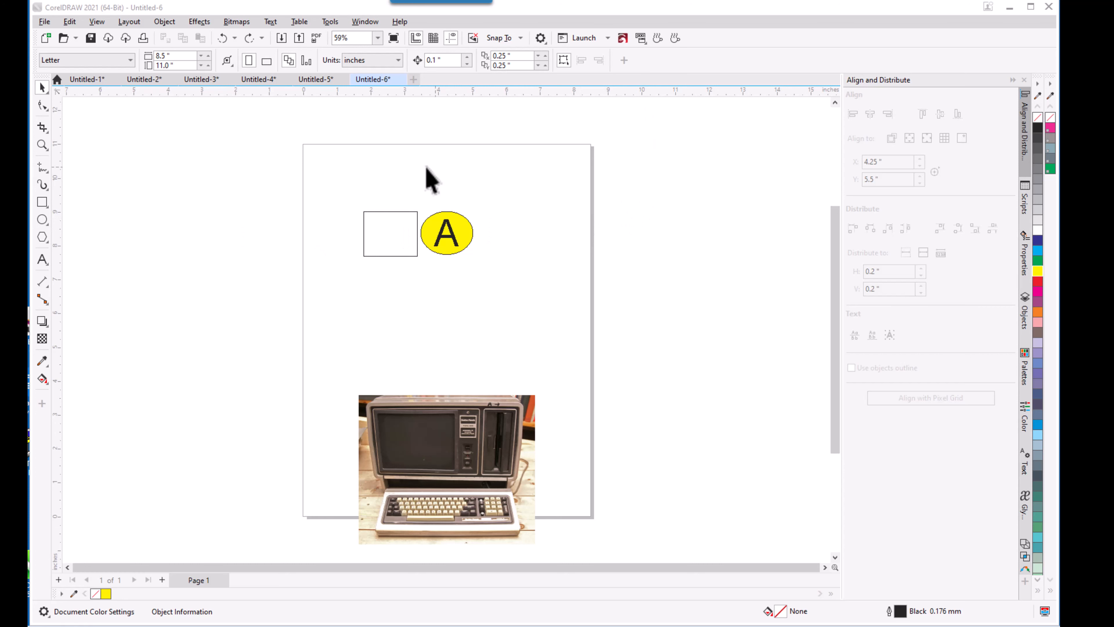
pyautogui.moveTo(326, 169); pyautogui.dragTo(537, 306)
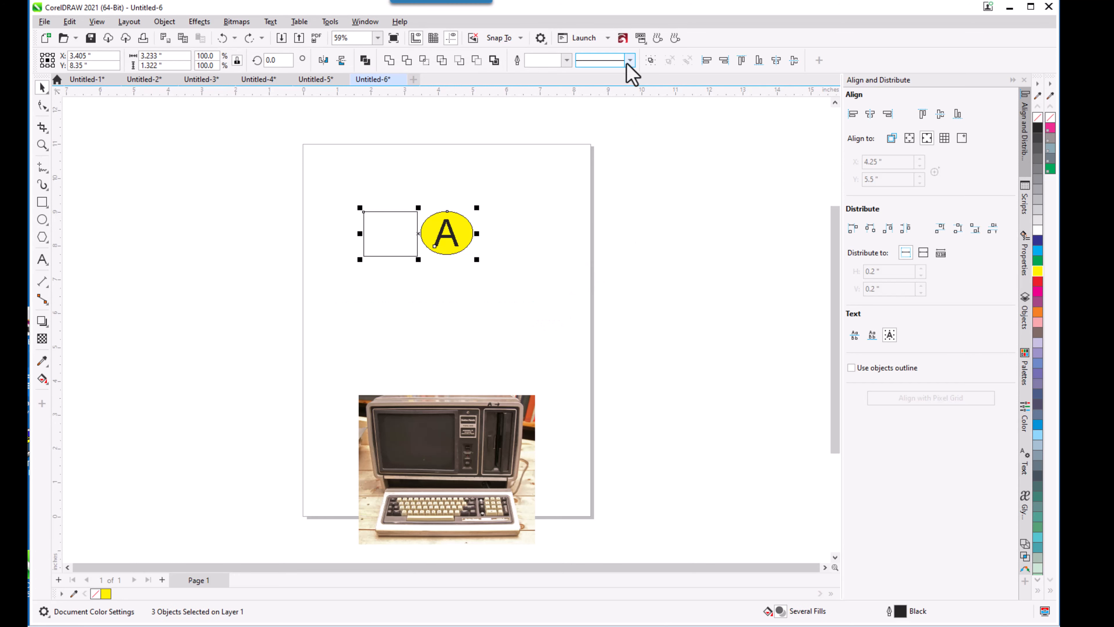
pyautogui.click(818, 60)
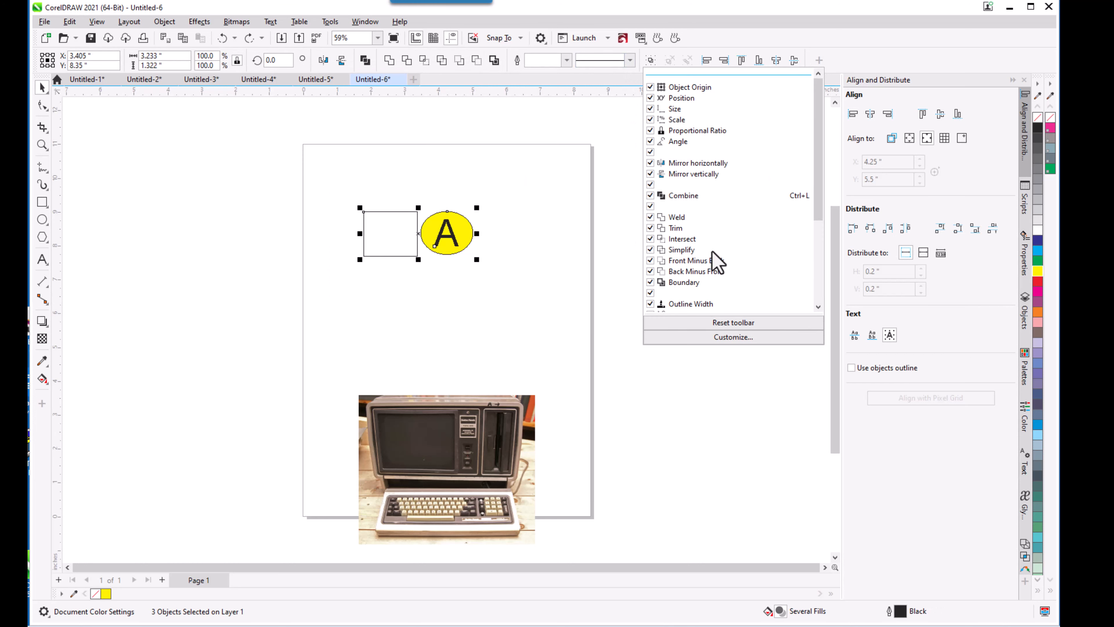
pyautogui.click(738, 338)
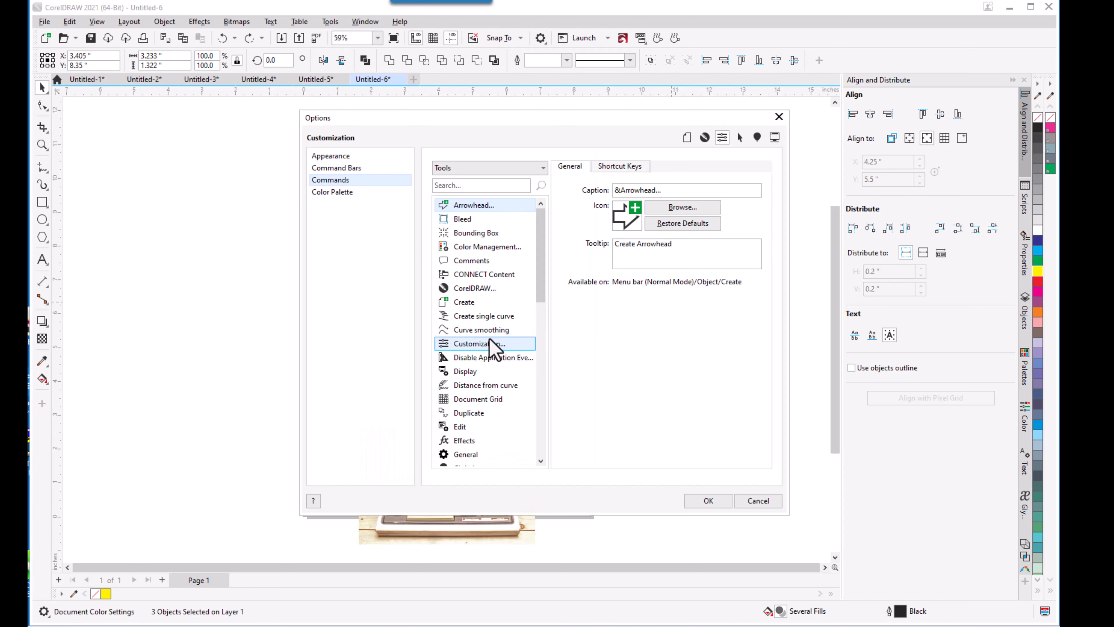
pyautogui.scroll(-1, 473, 375)
pyautogui.scroll(1, 472, 375)
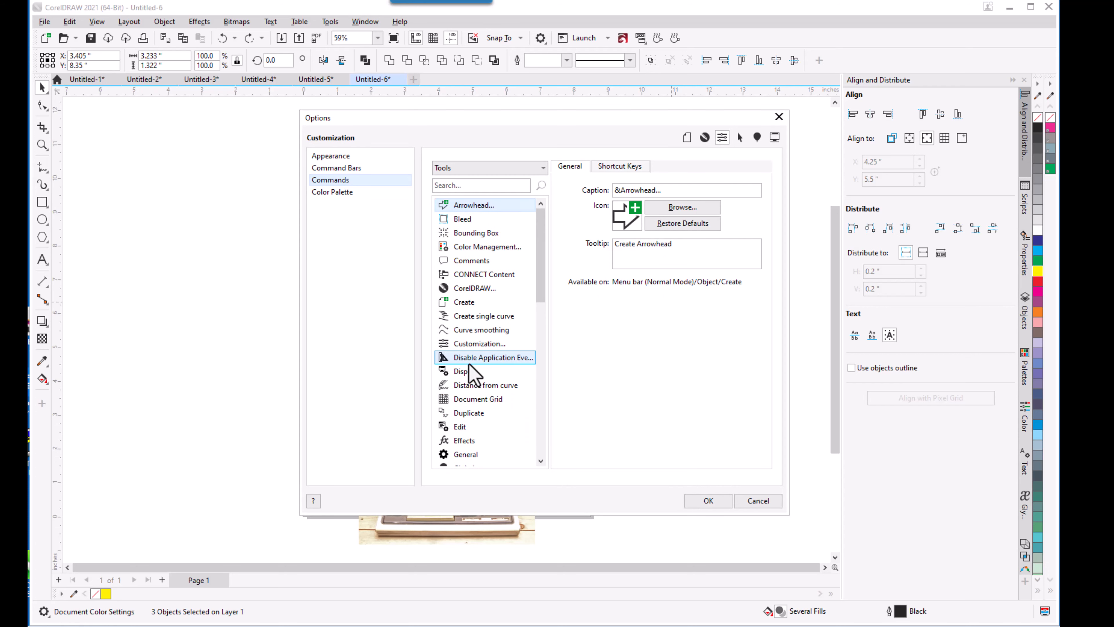
# Step: Show the Object category of customizable commands and look through its list of commands
pyautogui.click(544, 170)
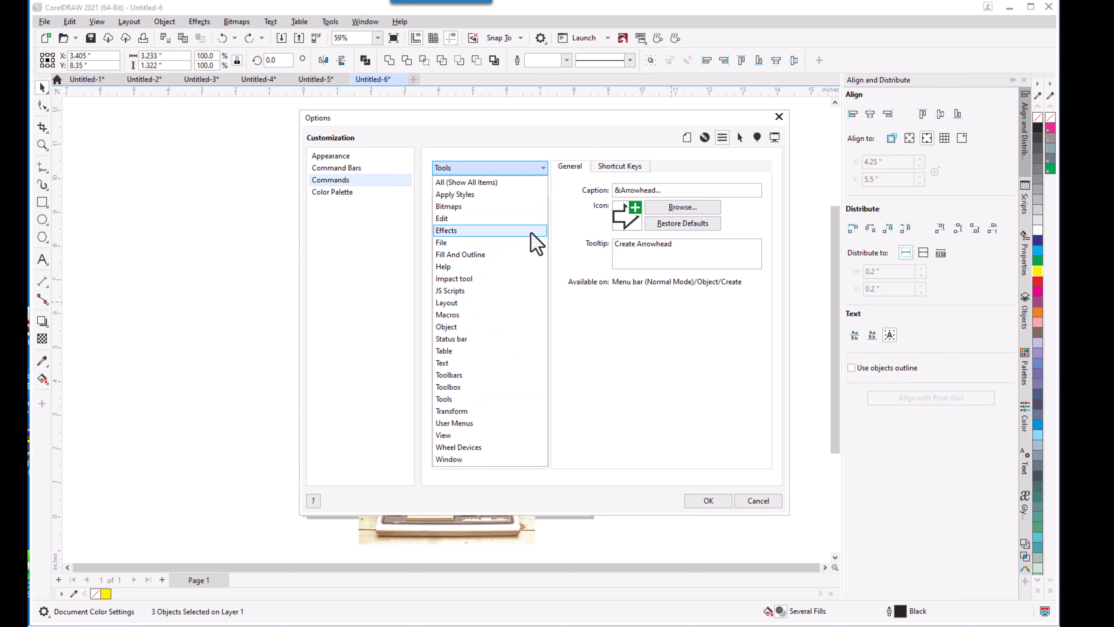
pyautogui.click(497, 327)
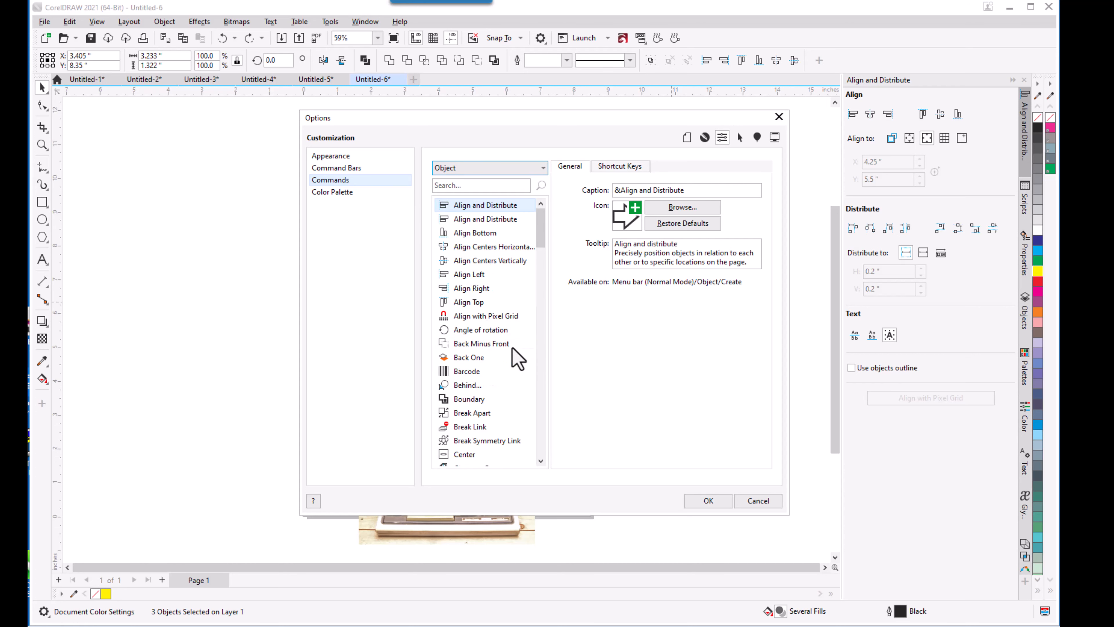
pyautogui.click(525, 316)
pyautogui.click(476, 333)
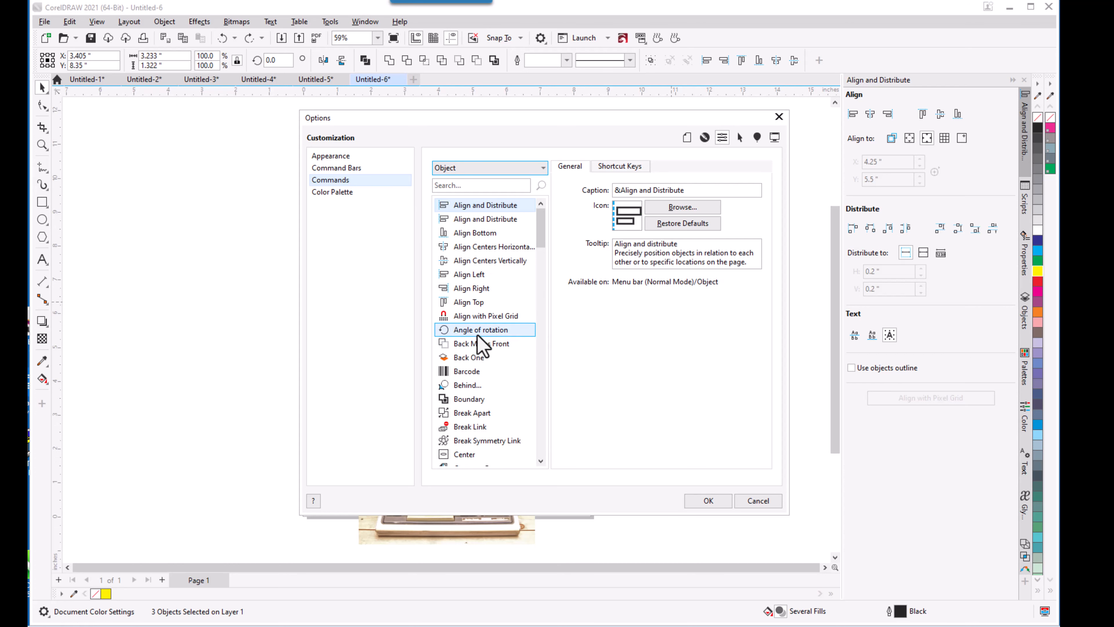
pyautogui.scroll(-2, 474, 373)
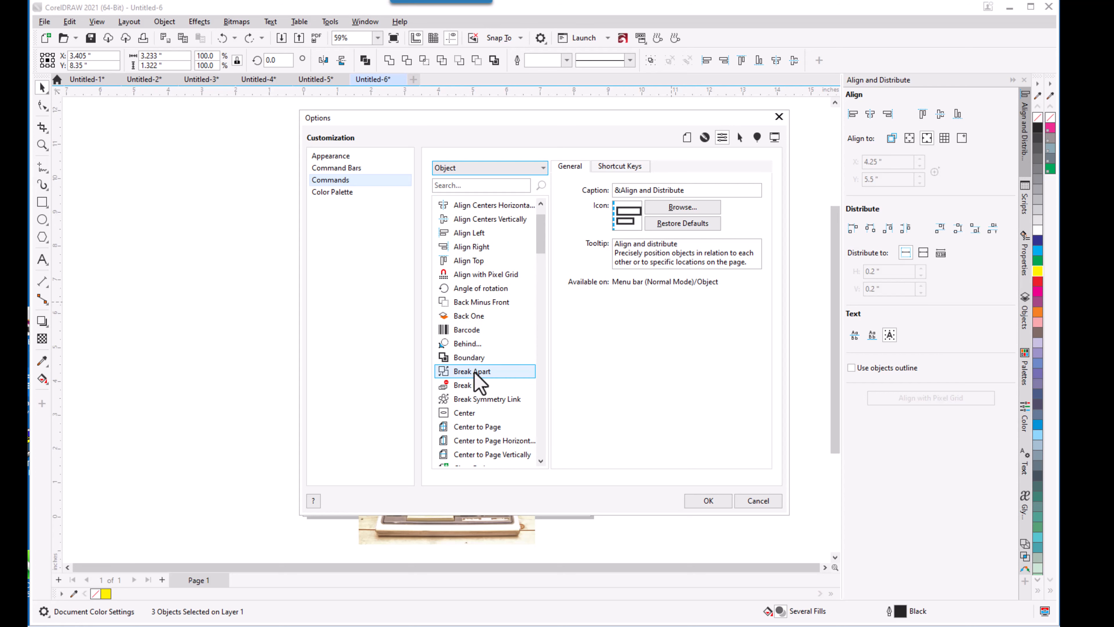
pyautogui.click(490, 389)
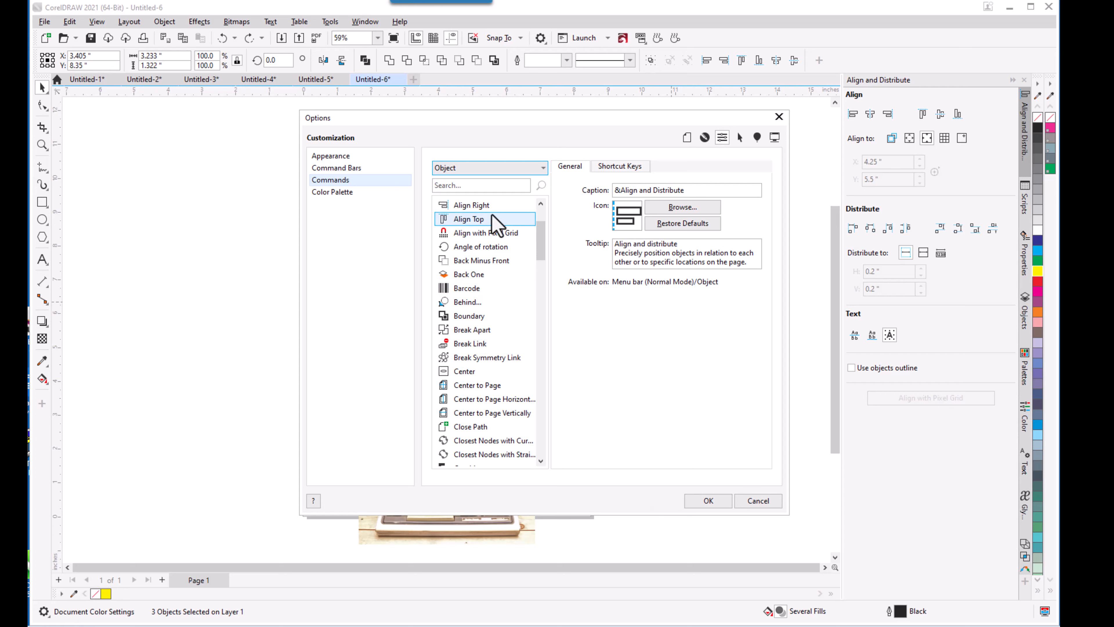
pyautogui.scroll(-4, 486, 388)
pyautogui.scroll(-8, 484, 382)
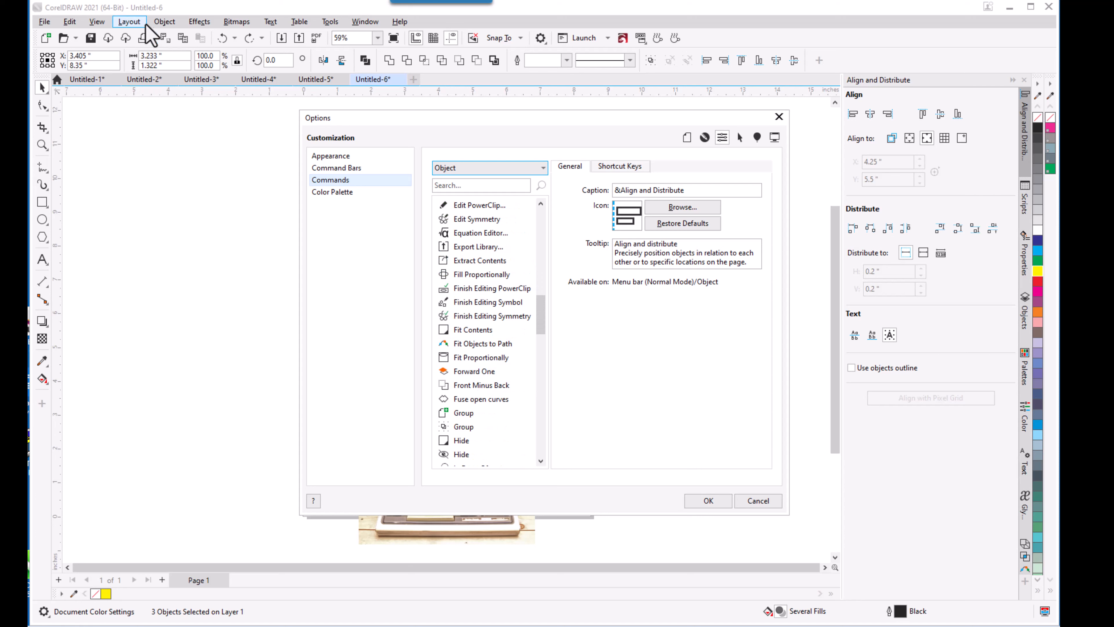
# Step: Examine the Object commands, including the Order, Symbol, Group and Align and Distribute groups, and cancel the command customization
pyautogui.click(161, 24)
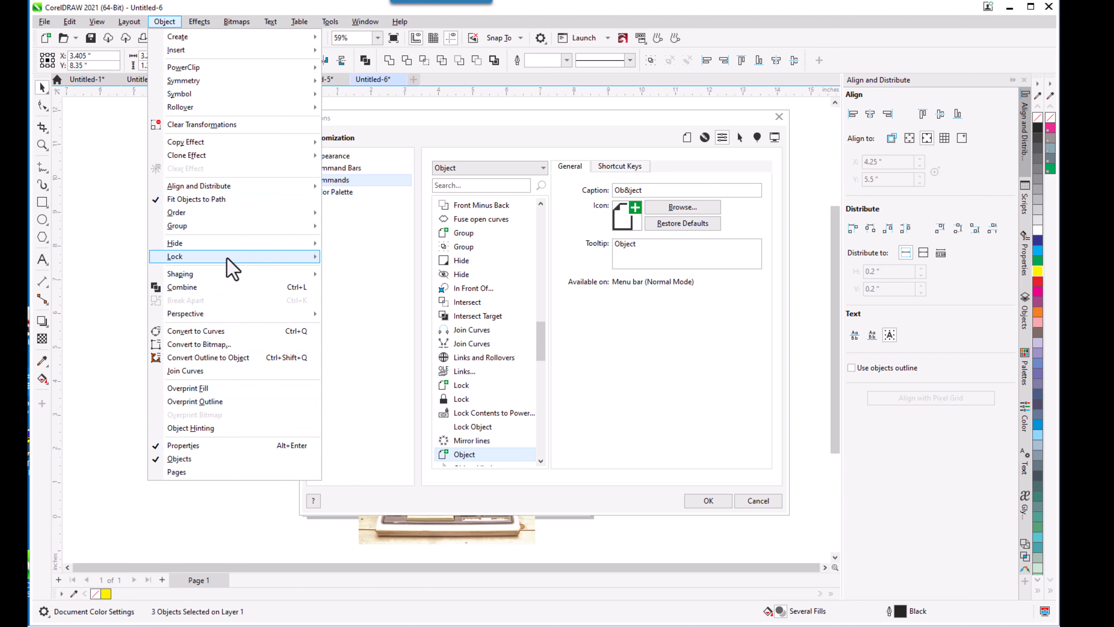
pyautogui.moveTo(237, 274)
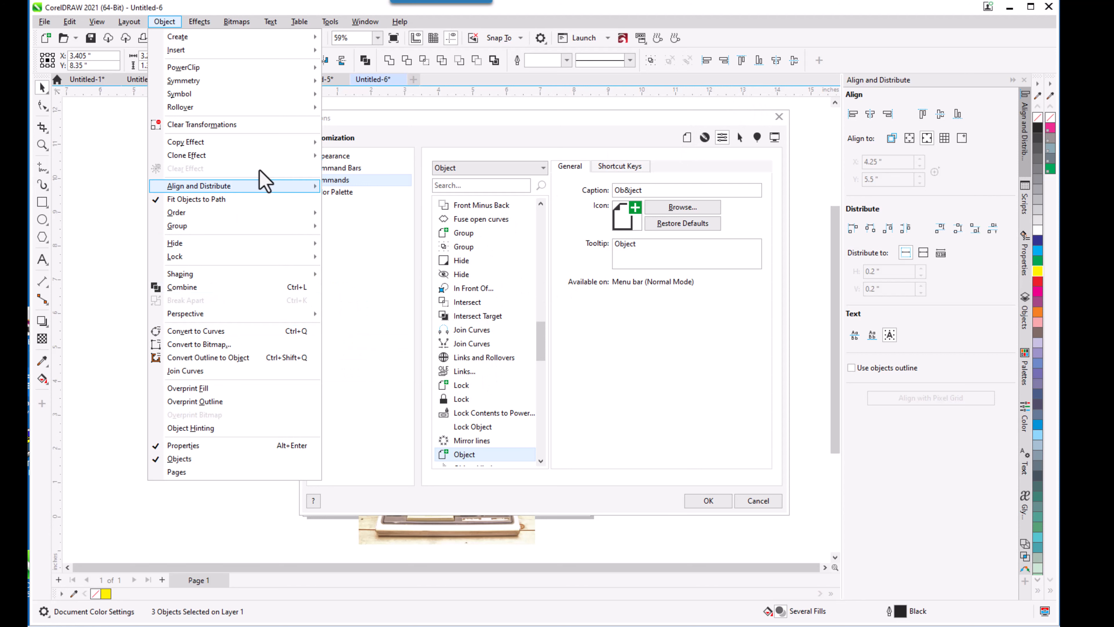
pyautogui.moveTo(256, 220)
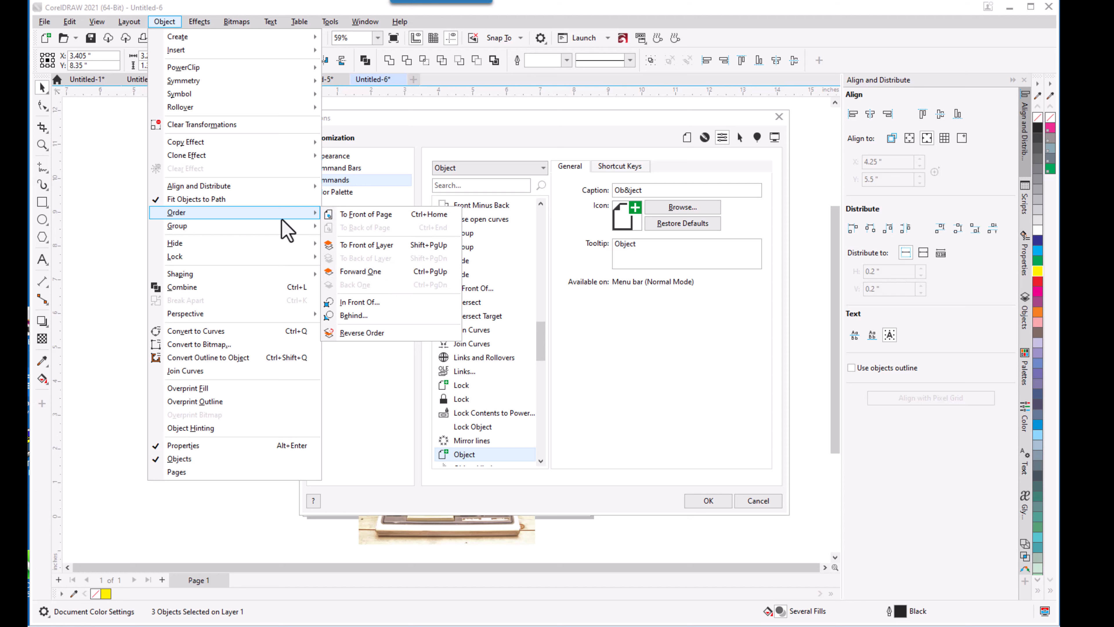
pyautogui.moveTo(292, 93)
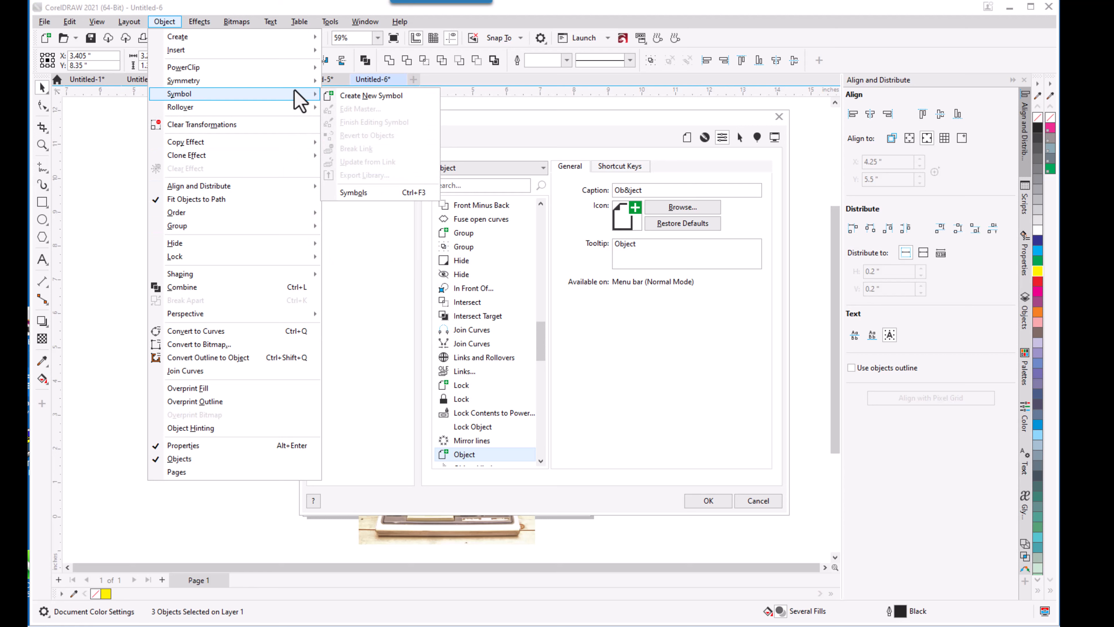
pyautogui.moveTo(295, 73)
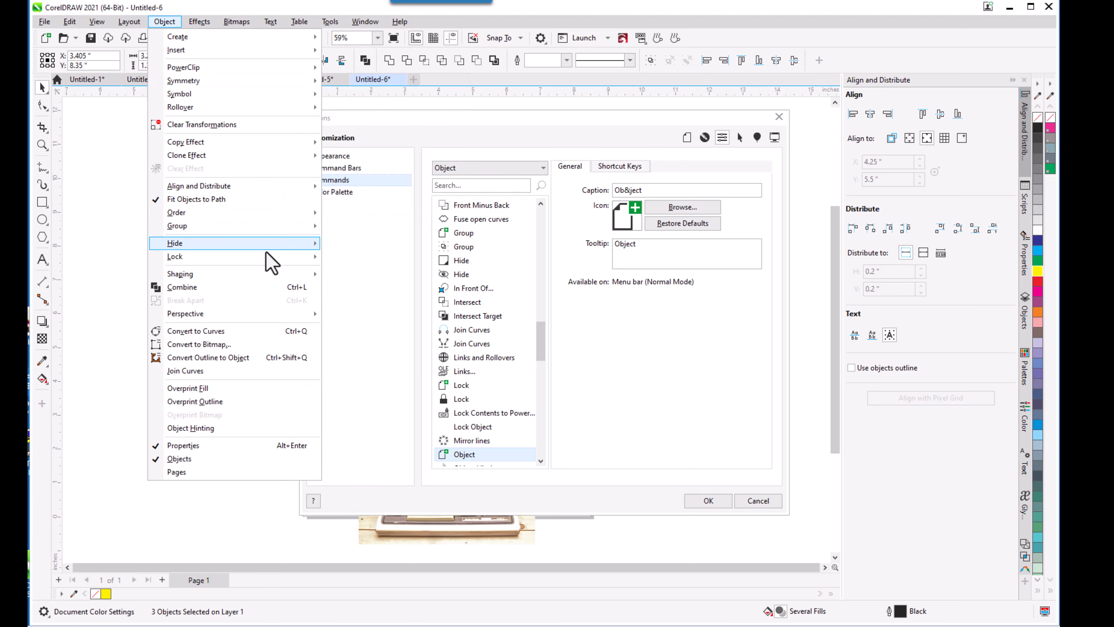
pyautogui.moveTo(267, 255)
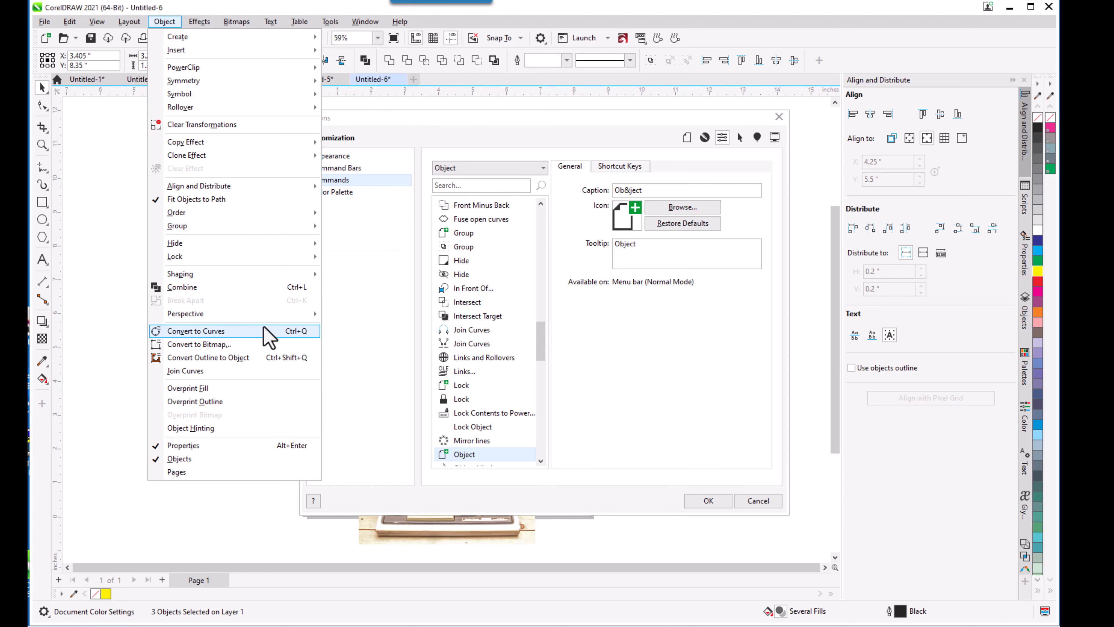
pyautogui.moveTo(284, 313)
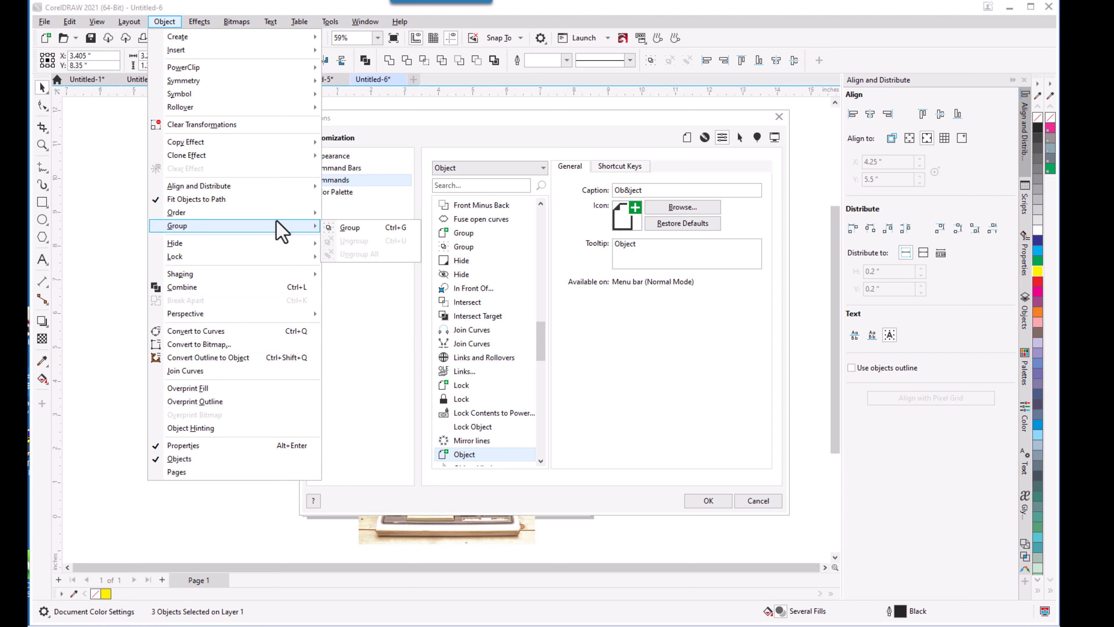
pyautogui.moveTo(288, 189)
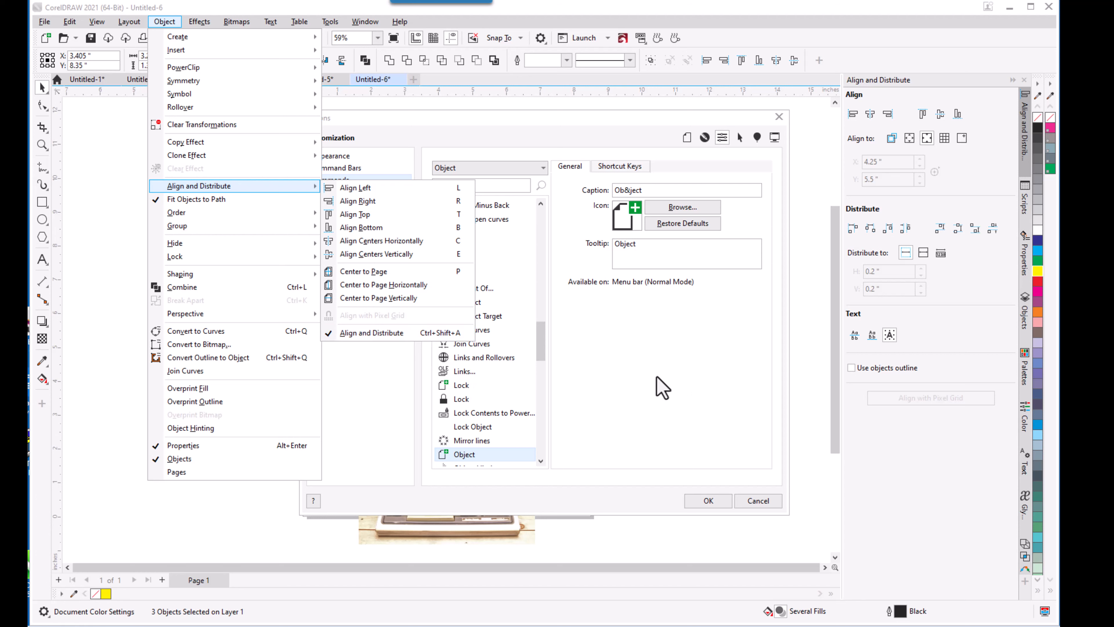
pyautogui.click(659, 385)
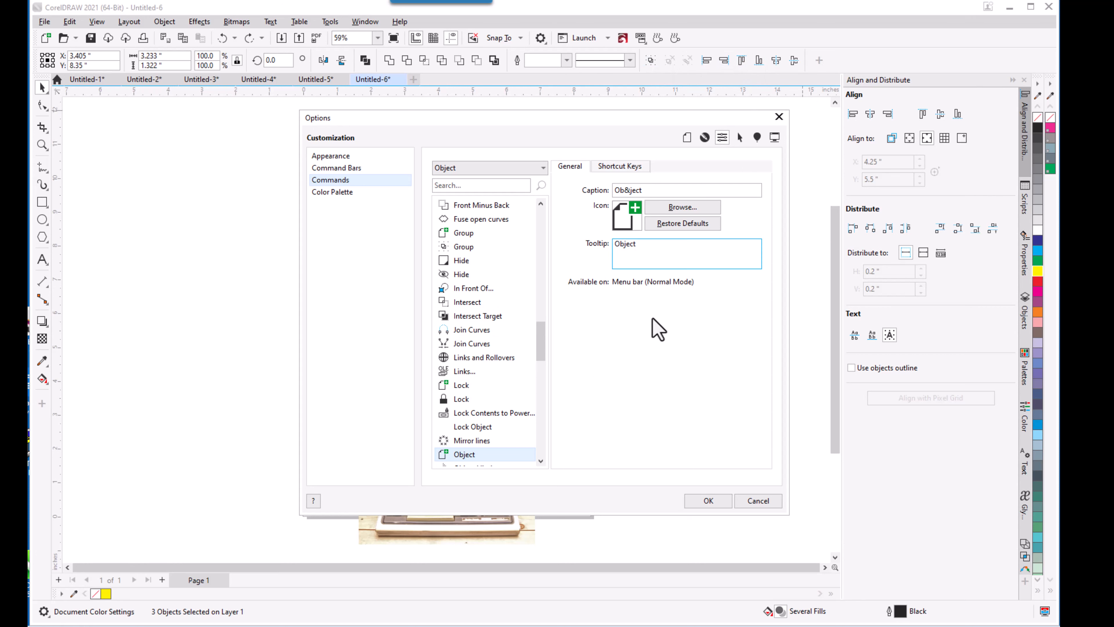
pyautogui.click(766, 503)
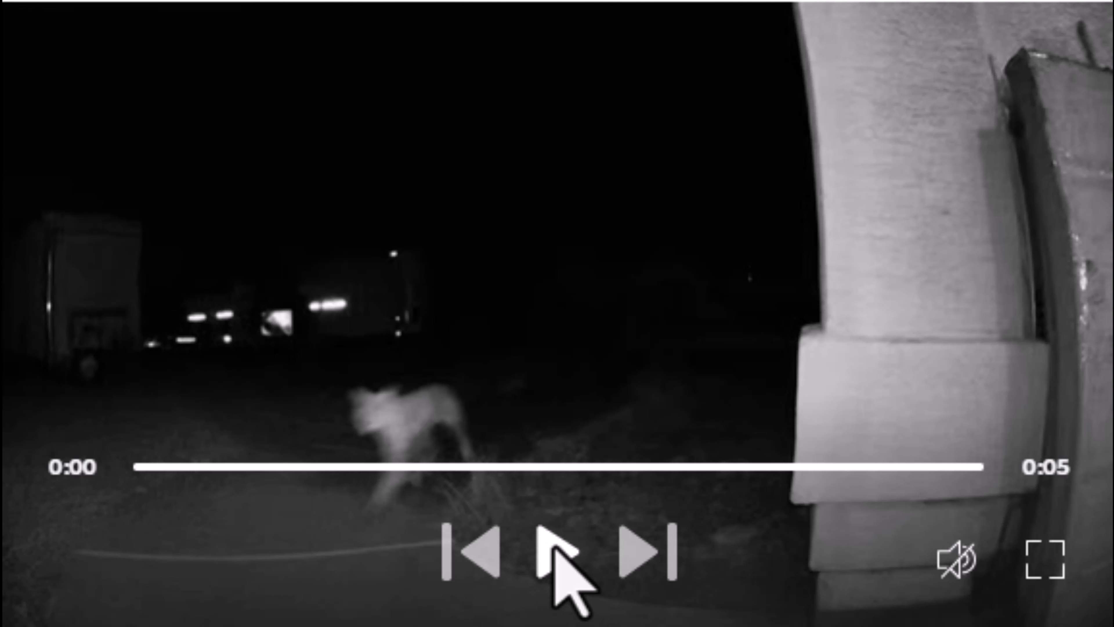
# Step: Play the night camera clip in the video player and replay it from the beginning
pyautogui.click(557, 548)
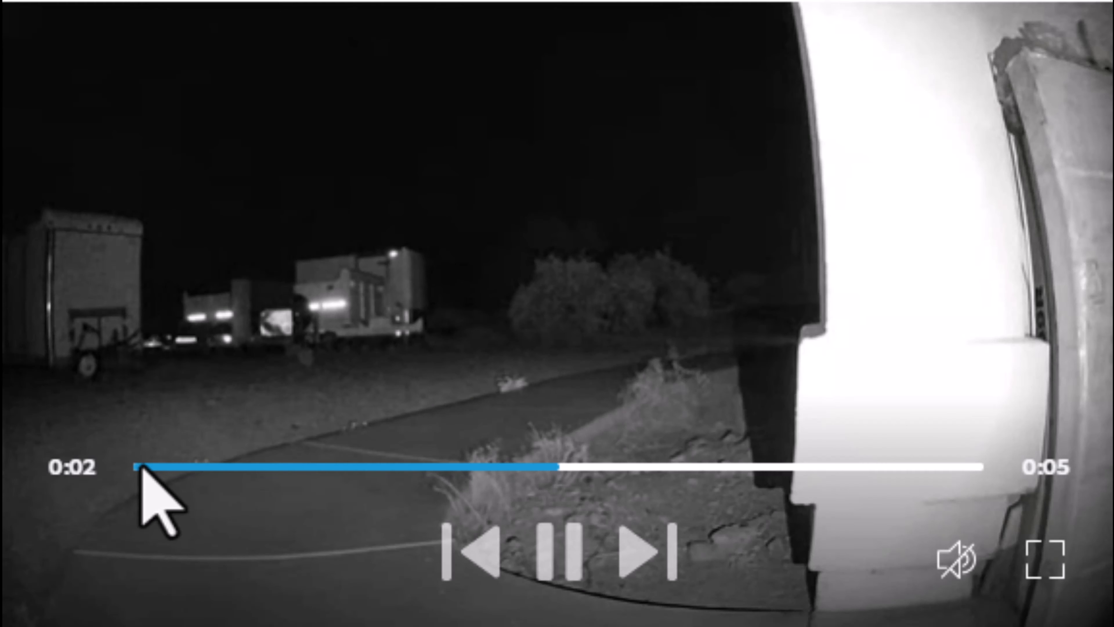
pyautogui.click(142, 471)
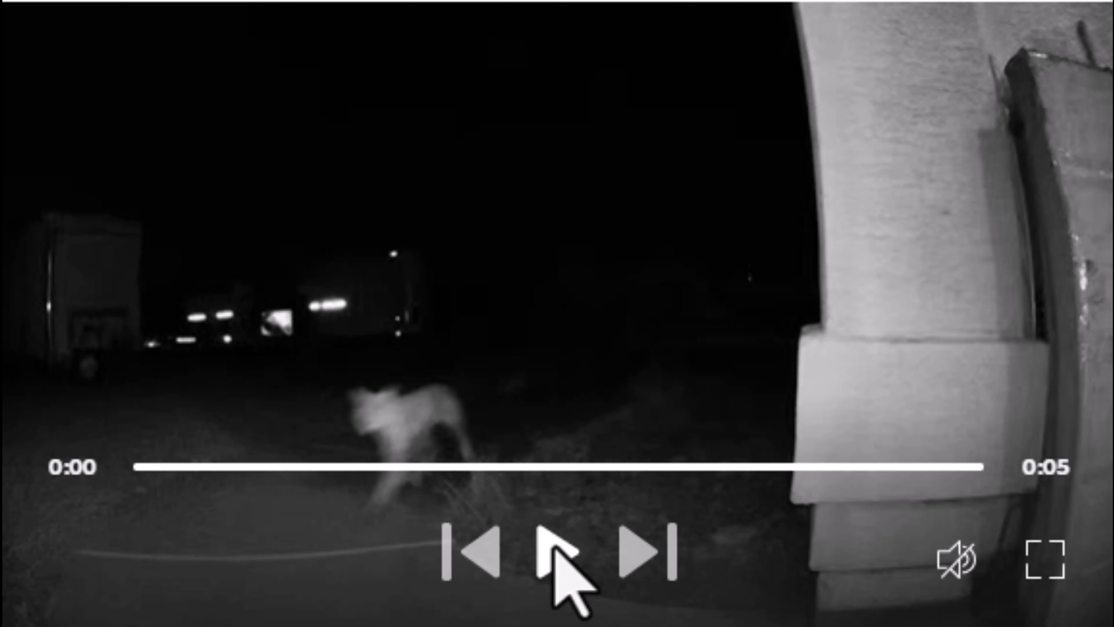
pyautogui.click(555, 548)
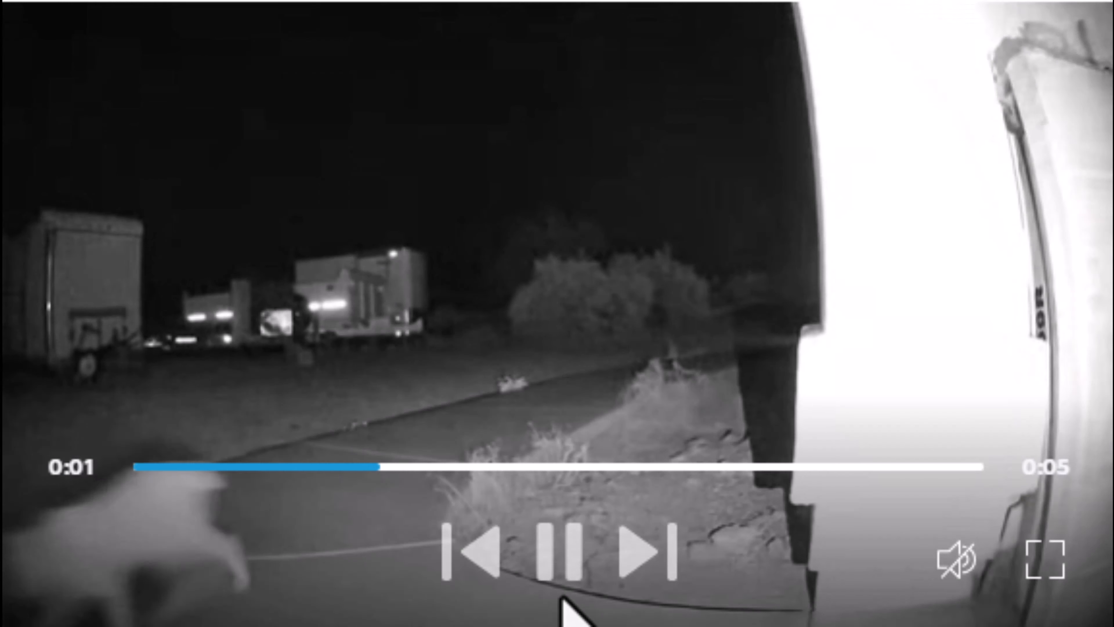